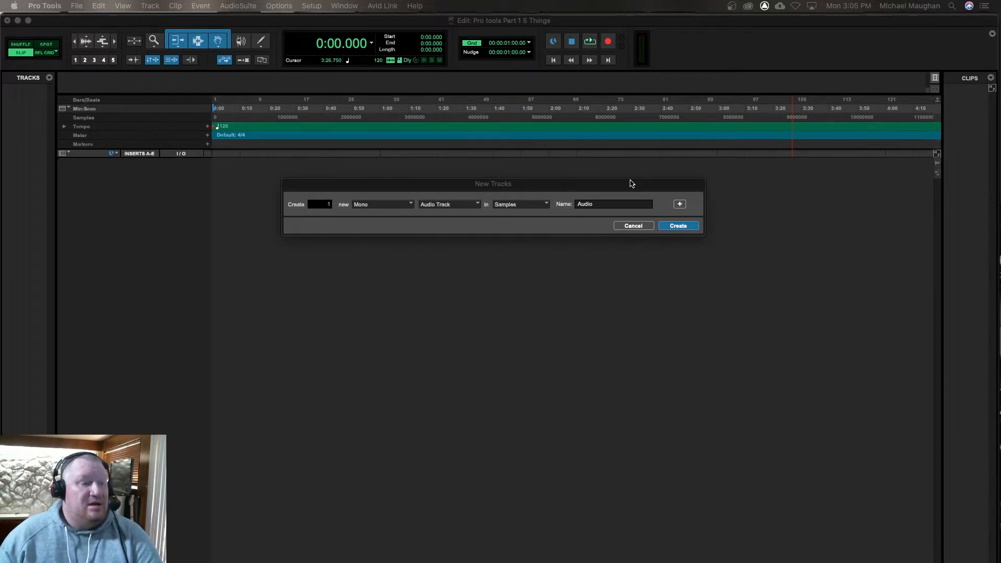
# Step: Set up one new mono audio track with a Ticks timebase, keeping the name Audio
pyautogui.click(638, 228)
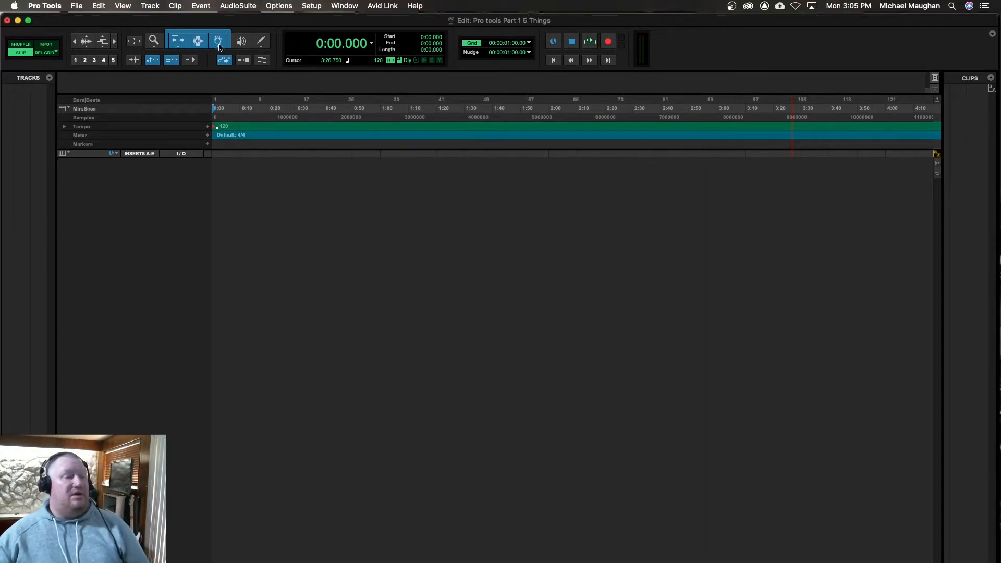
pyautogui.click(74, 7)
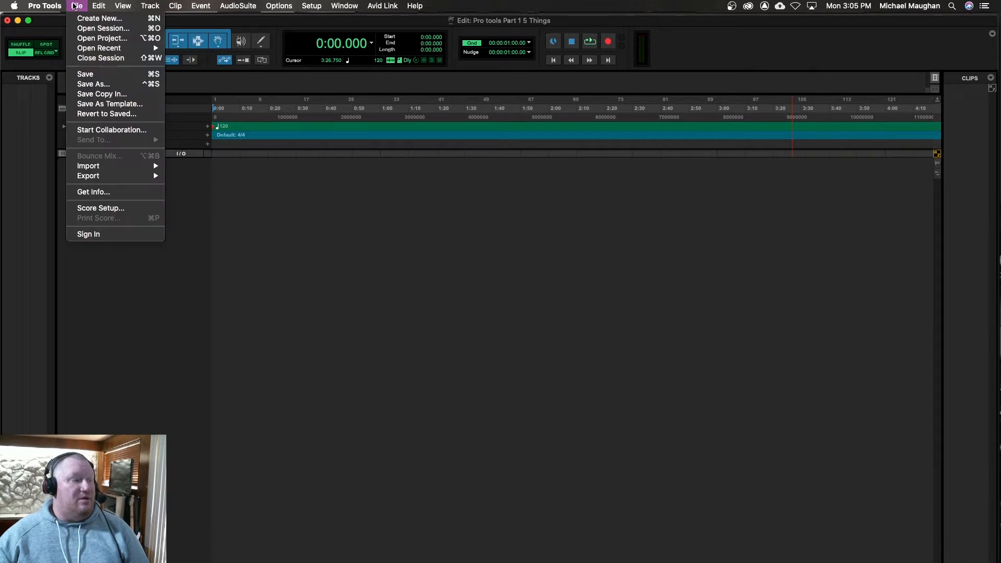
pyautogui.moveTo(150, 6)
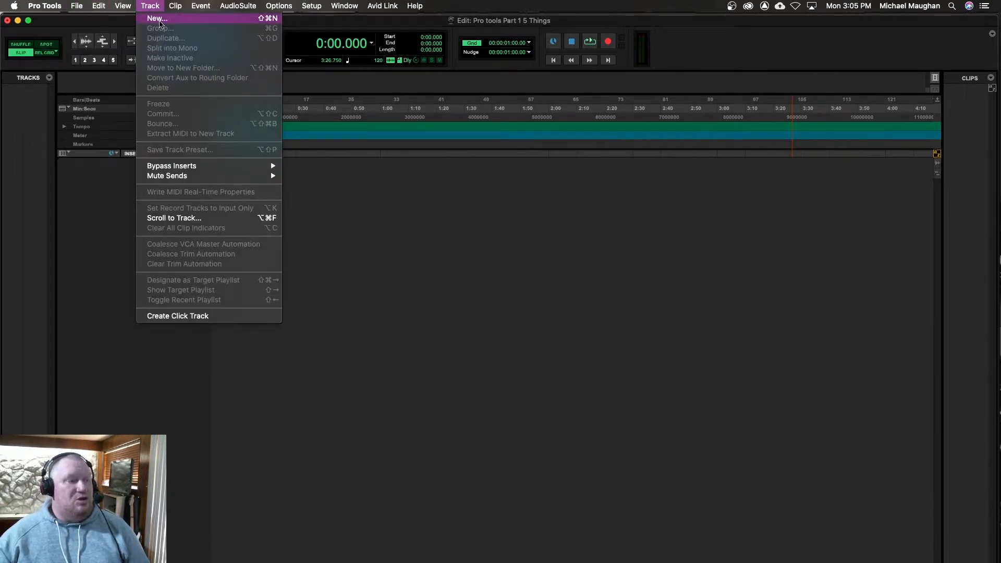
pyautogui.click(159, 19)
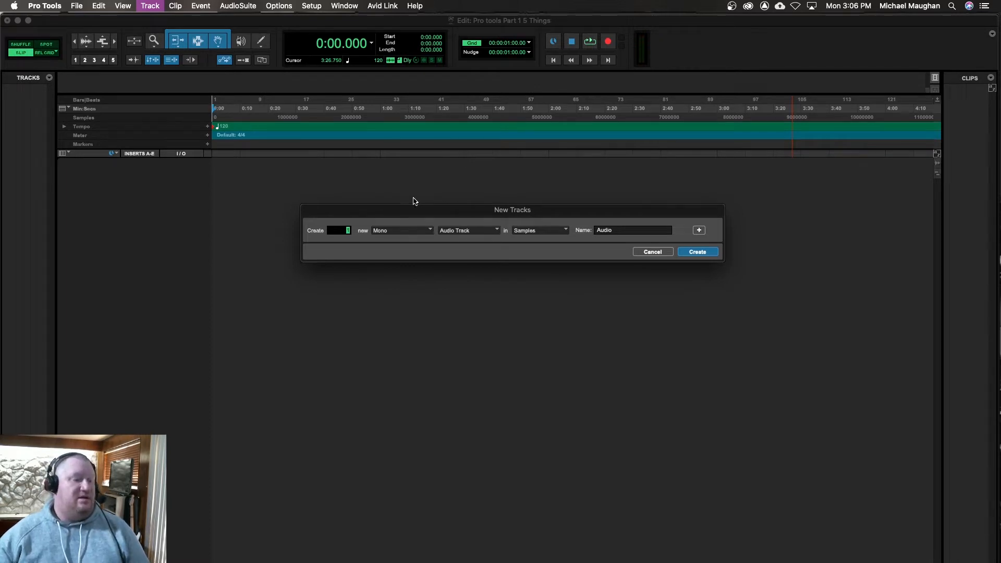
pyautogui.click(407, 235)
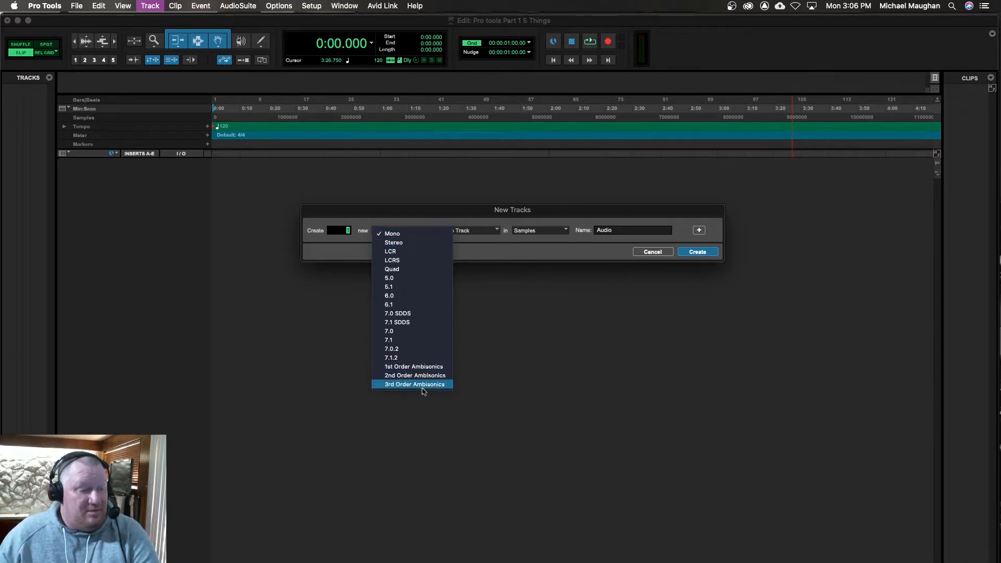
pyautogui.click(392, 233)
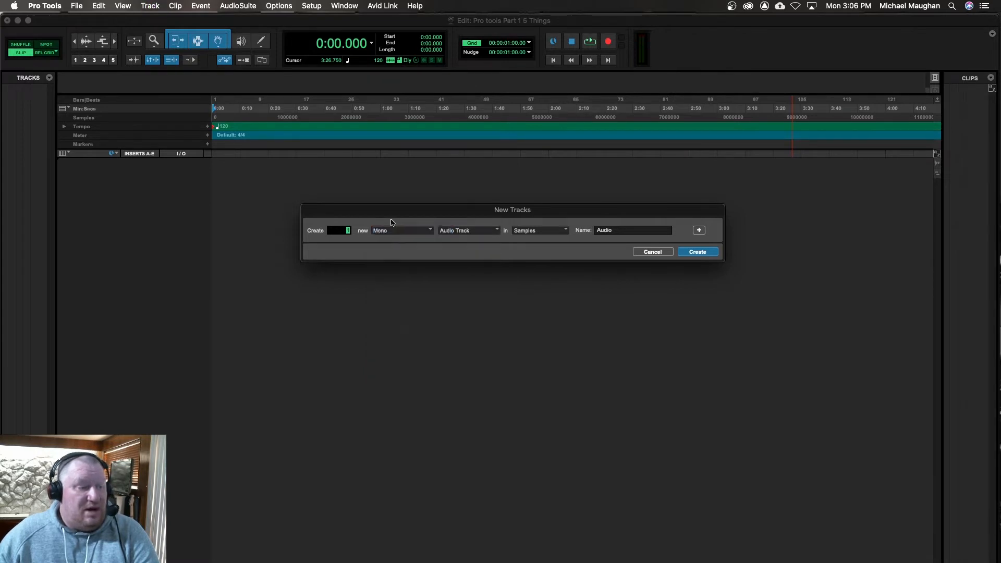
pyautogui.click(470, 231)
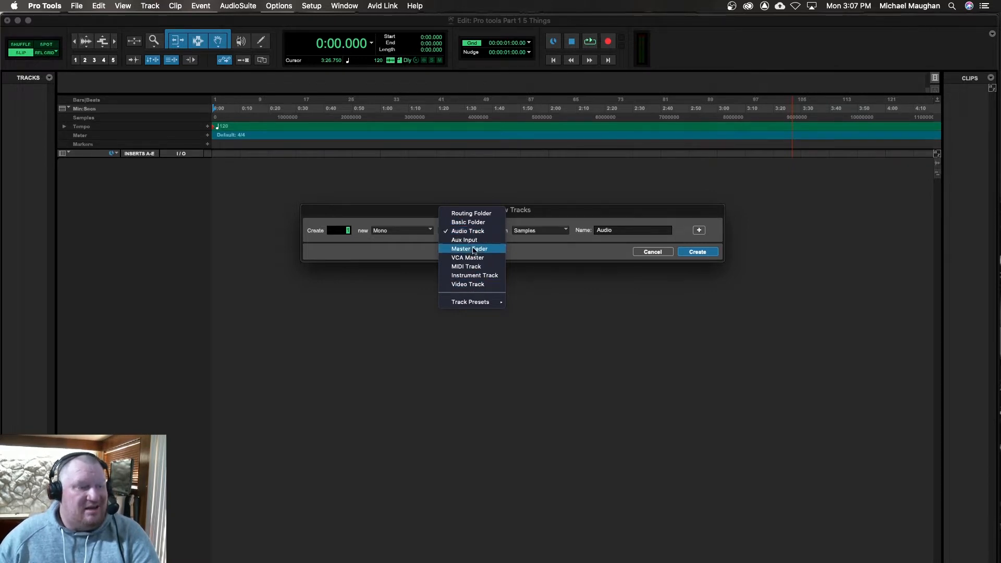
pyautogui.click(373, 217)
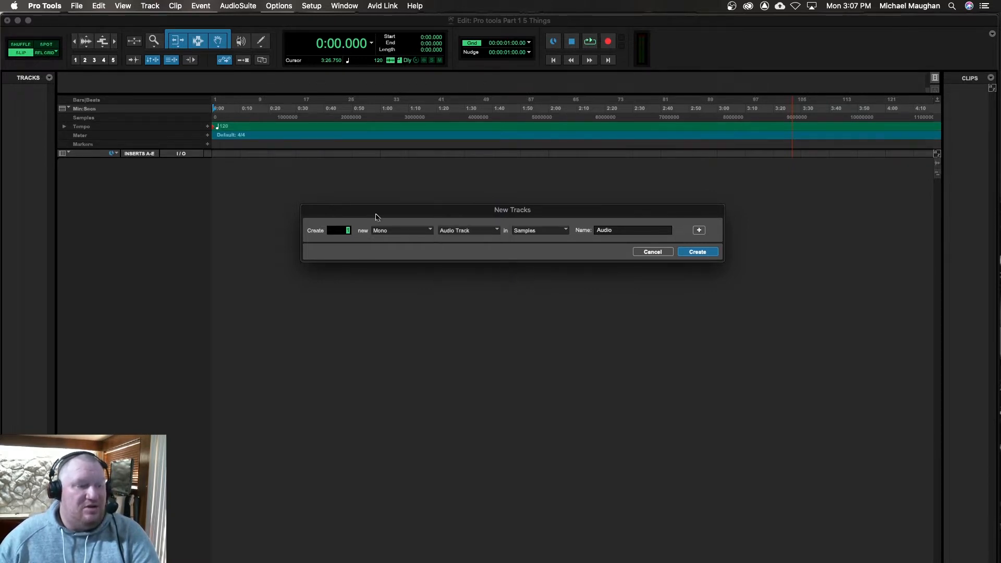
pyautogui.click(562, 232)
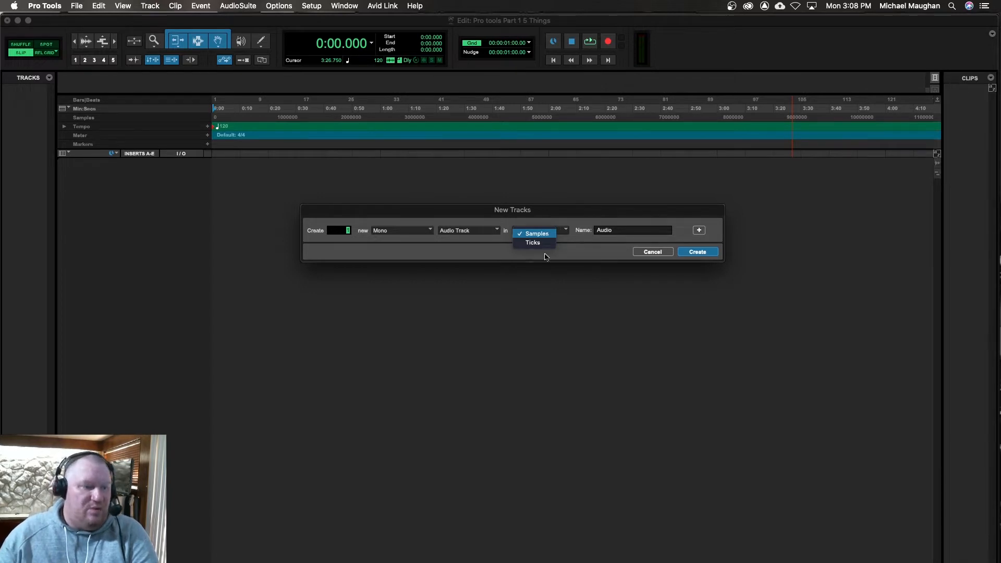
pyautogui.click(532, 243)
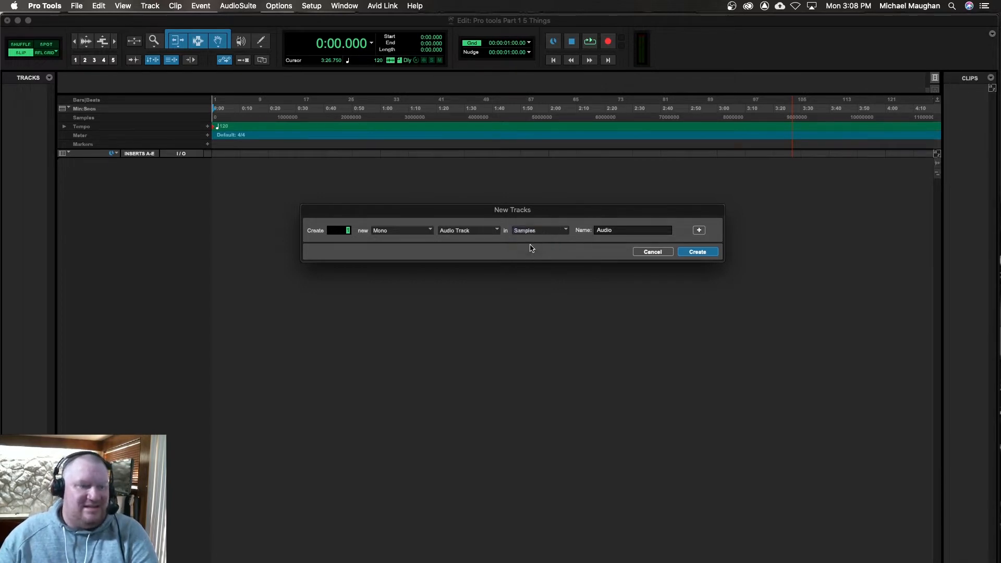
pyautogui.doubleClick(626, 230)
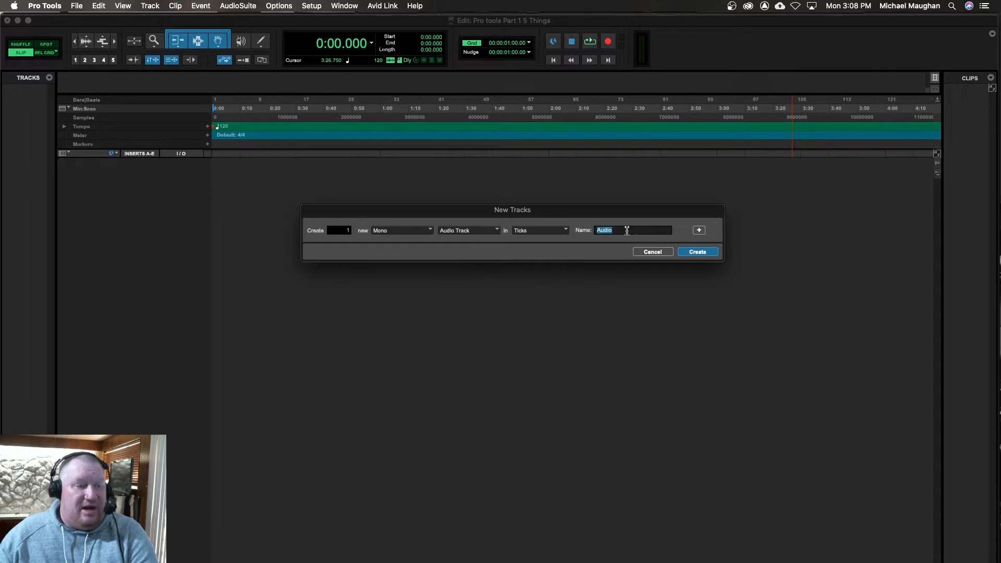
# Step: Add a second track entry for one stereo Master Fader in Samples and create both tracks
pyautogui.click(699, 231)
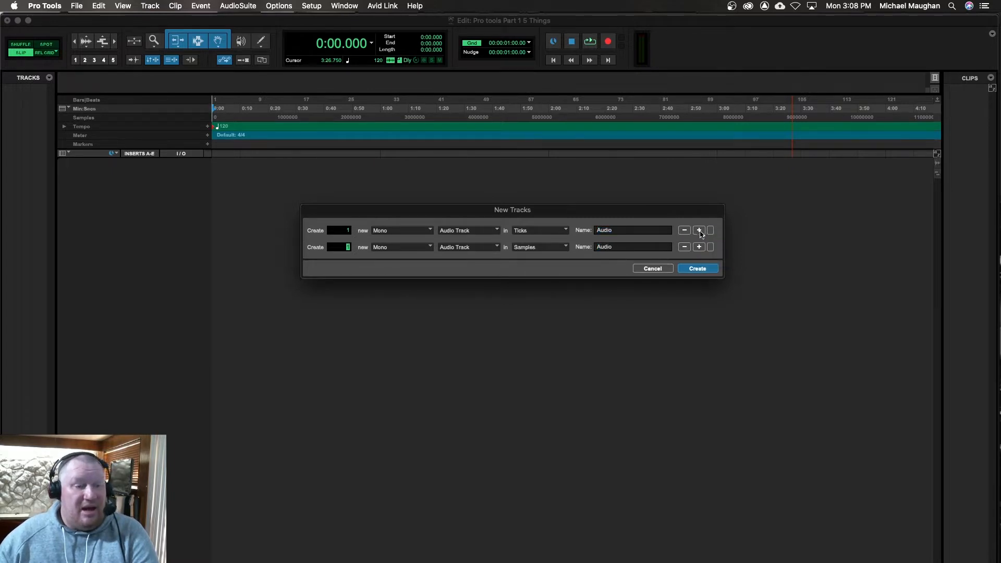
pyautogui.click(398, 250)
pyautogui.click(400, 258)
pyautogui.click(481, 251)
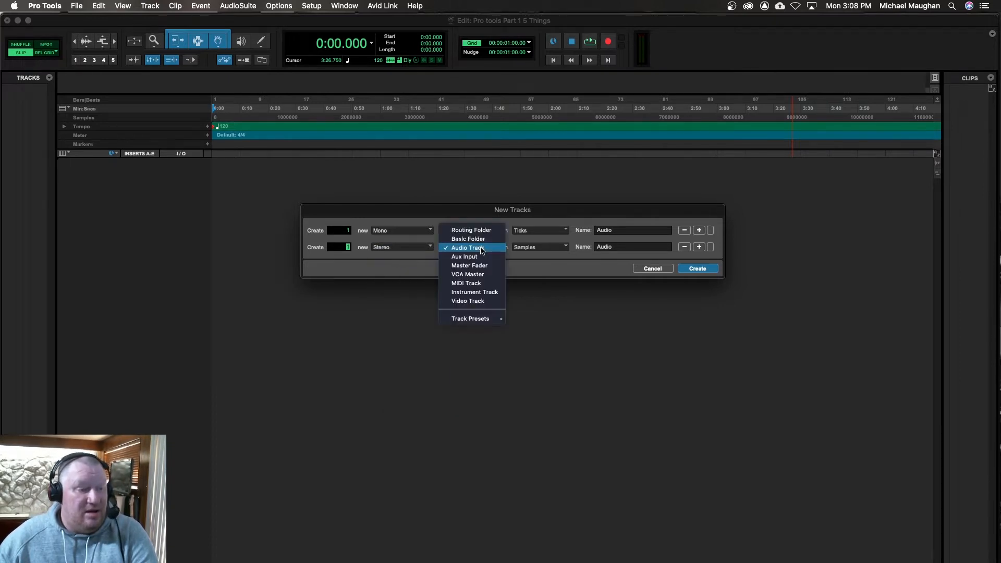
pyautogui.click(484, 264)
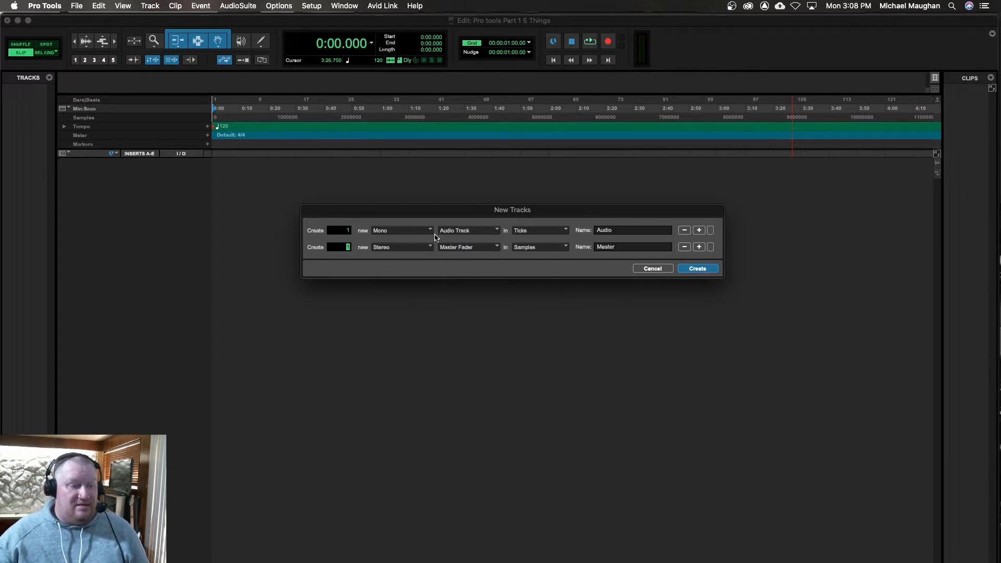
pyautogui.click(526, 248)
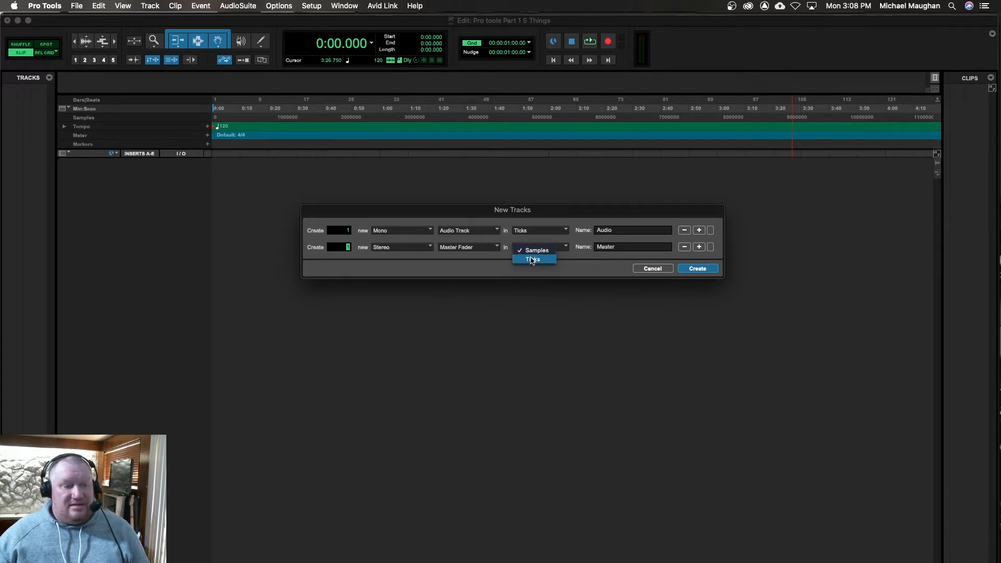
pyautogui.click(536, 252)
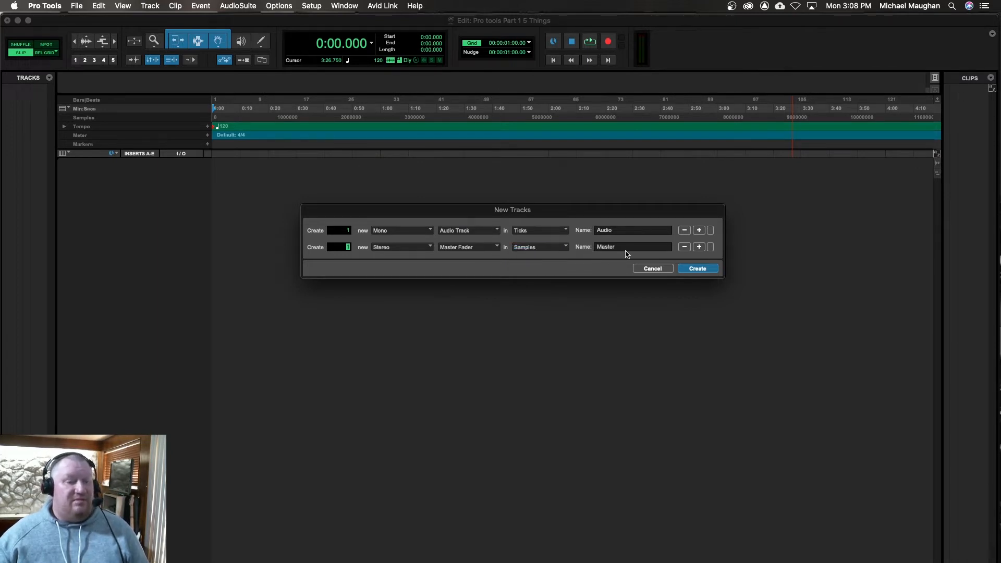
pyautogui.click(697, 269)
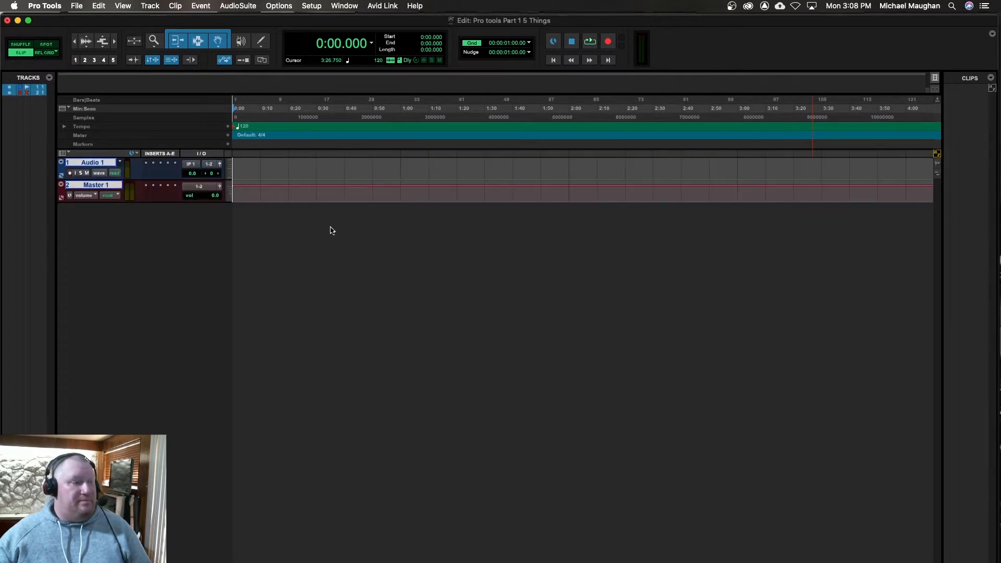
# Step: Set the height of the audio and master tracks to jumbo
pyautogui.click(232, 173)
pyautogui.click(244, 165)
pyautogui.click(232, 170)
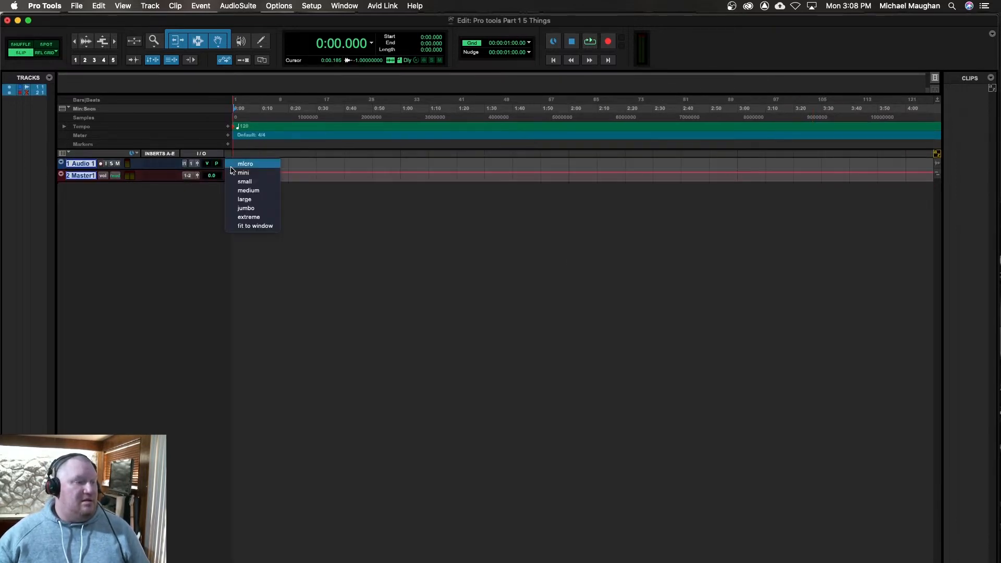
pyautogui.click(246, 209)
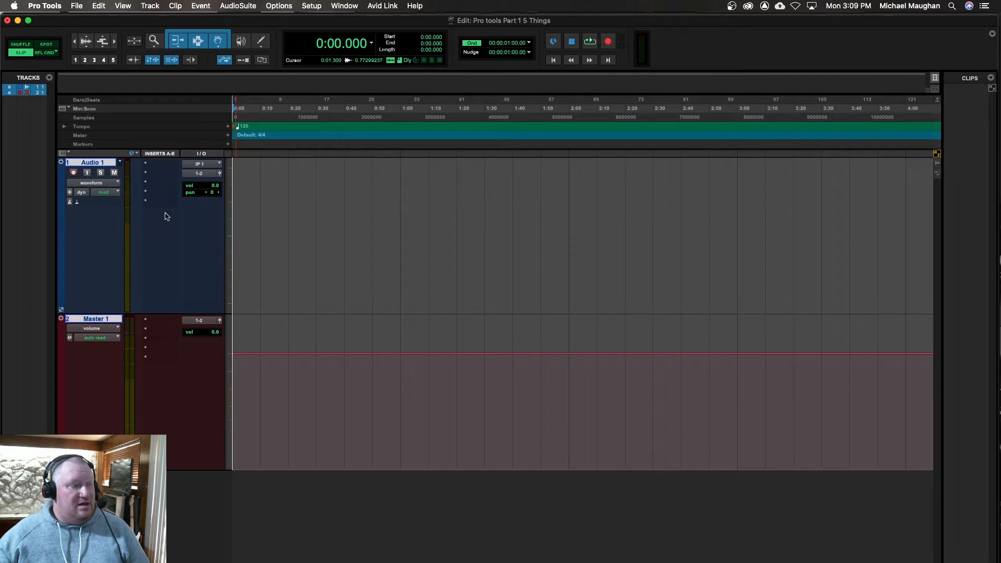
# Step: Rename the audio track as Track1
pyautogui.doubleClick(93, 163)
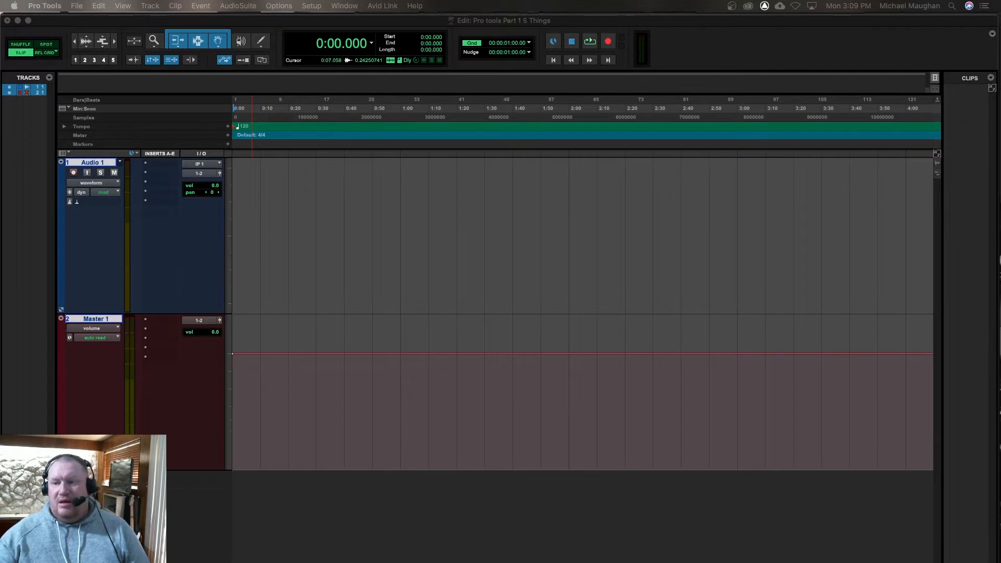
pyautogui.moveTo(645, 214); pyautogui.dragTo(511, 191)
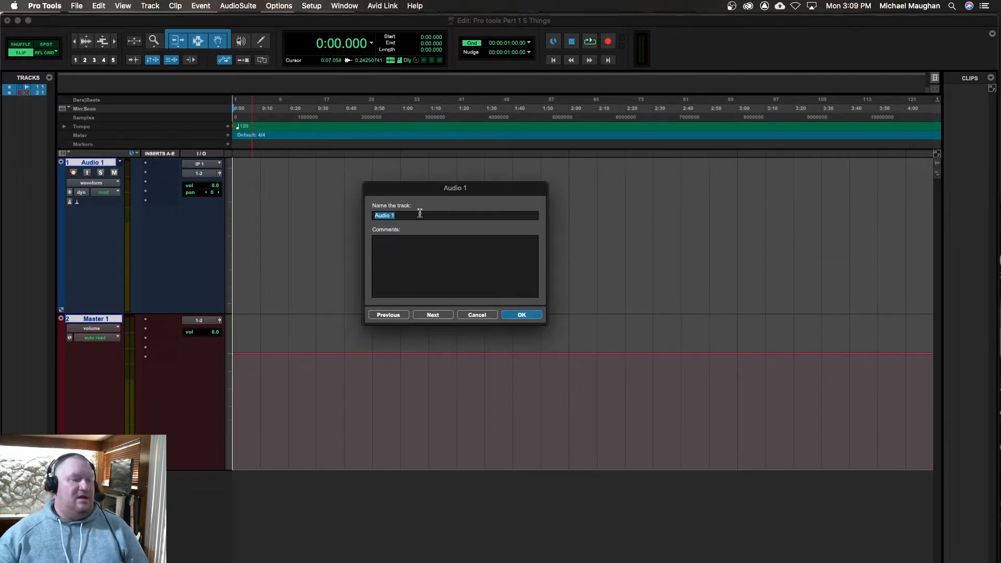
pyautogui.write('Trac')
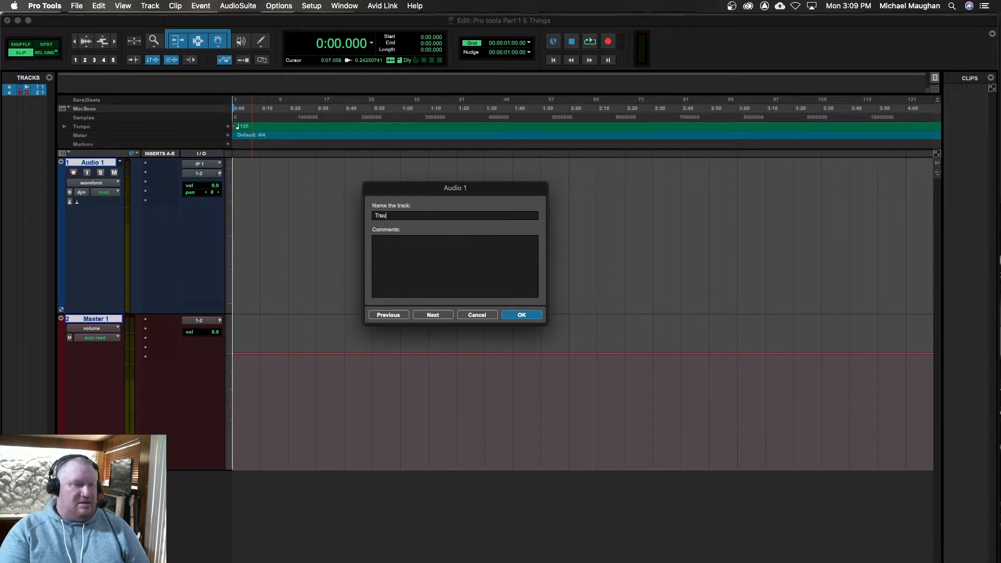
pyautogui.write('k1')
pyautogui.press('Return')
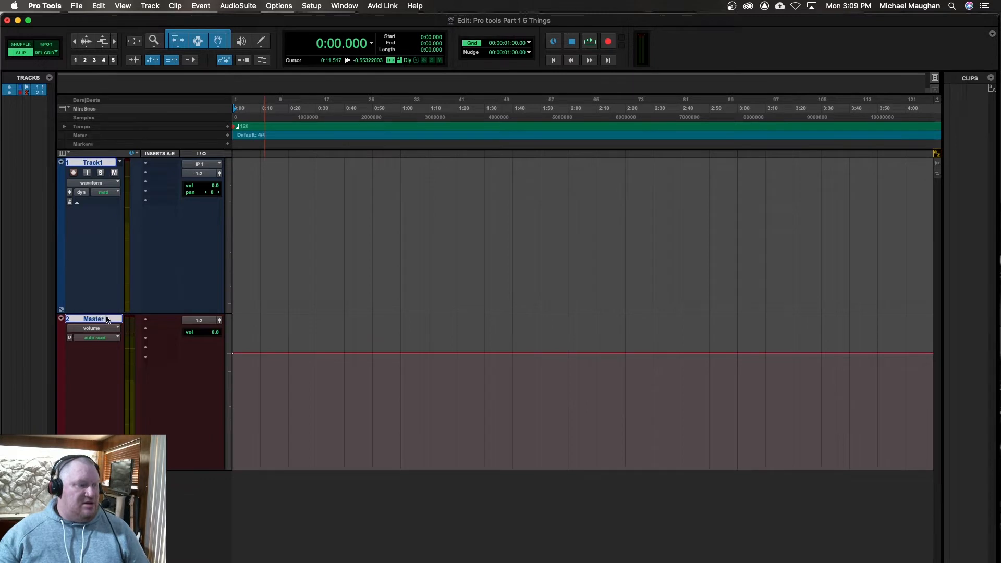
# Step: Rename the master fader track as Fader1
pyautogui.press('super+equal')
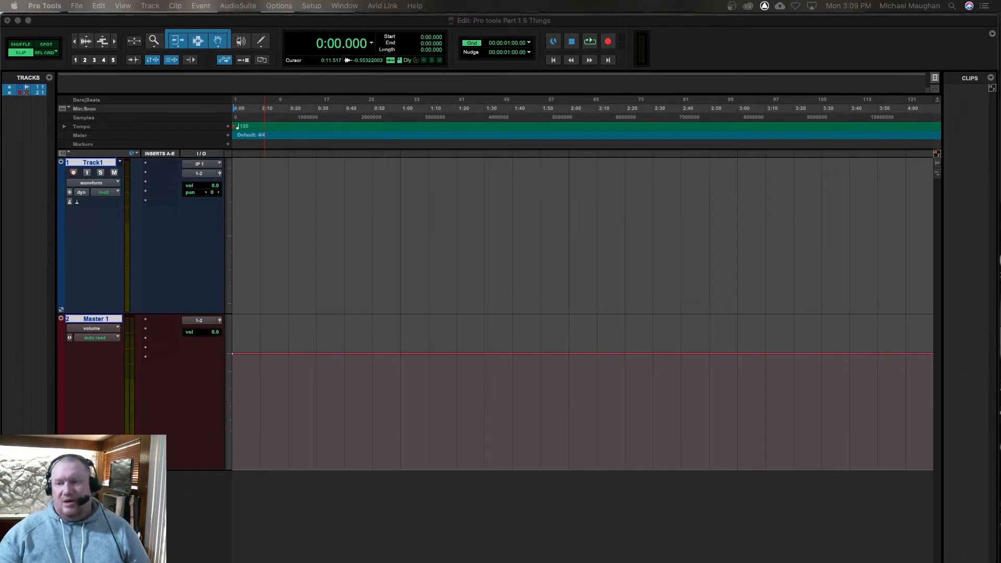
pyautogui.moveTo(999, 219); pyautogui.dragTo(466, 196)
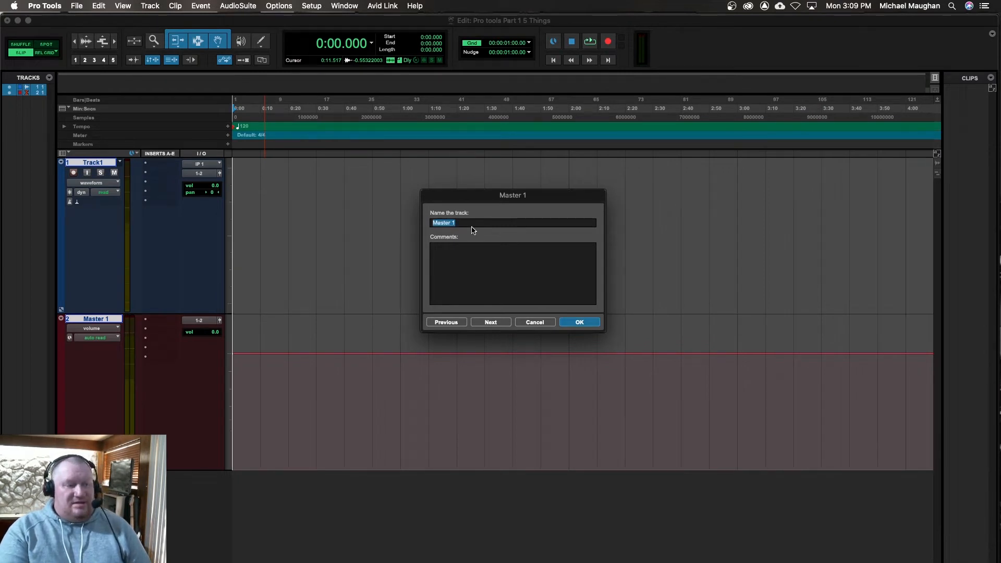
pyautogui.write('Fader')
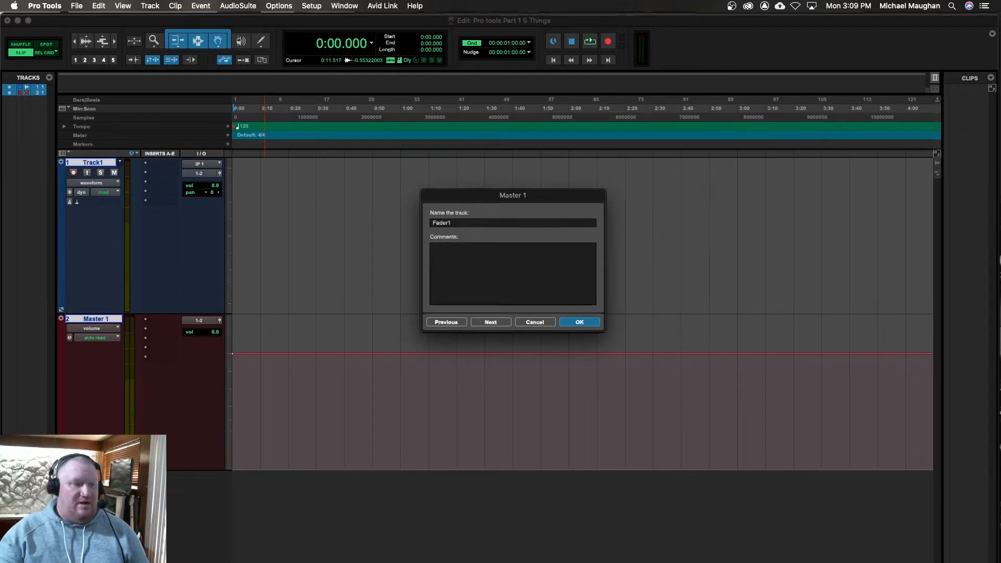
pyautogui.press('Escape')
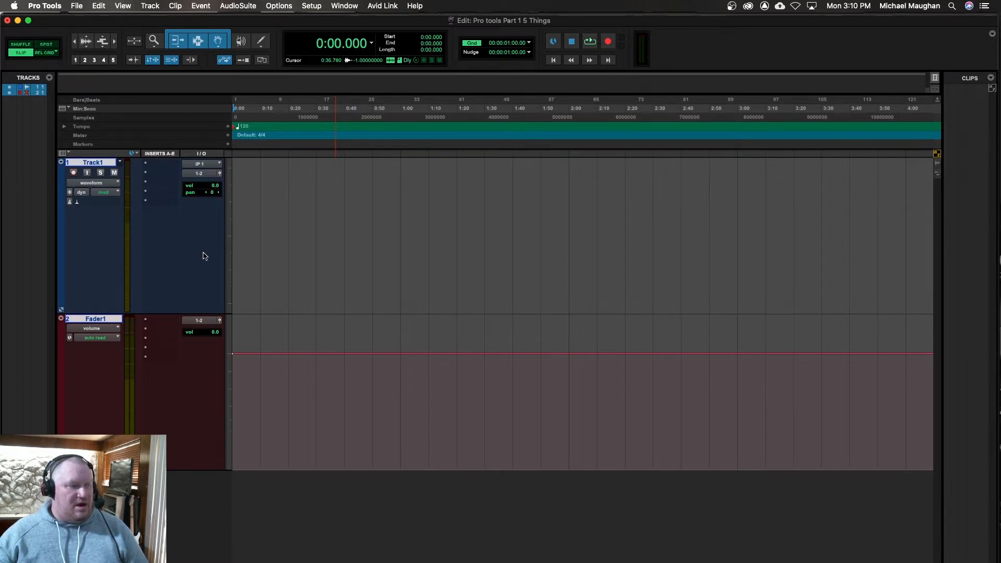
# Step: Show the Mix window and turn off its narrow view so the channel strips use full width
pyautogui.click(344, 5)
pyautogui.moveTo(353, 23)
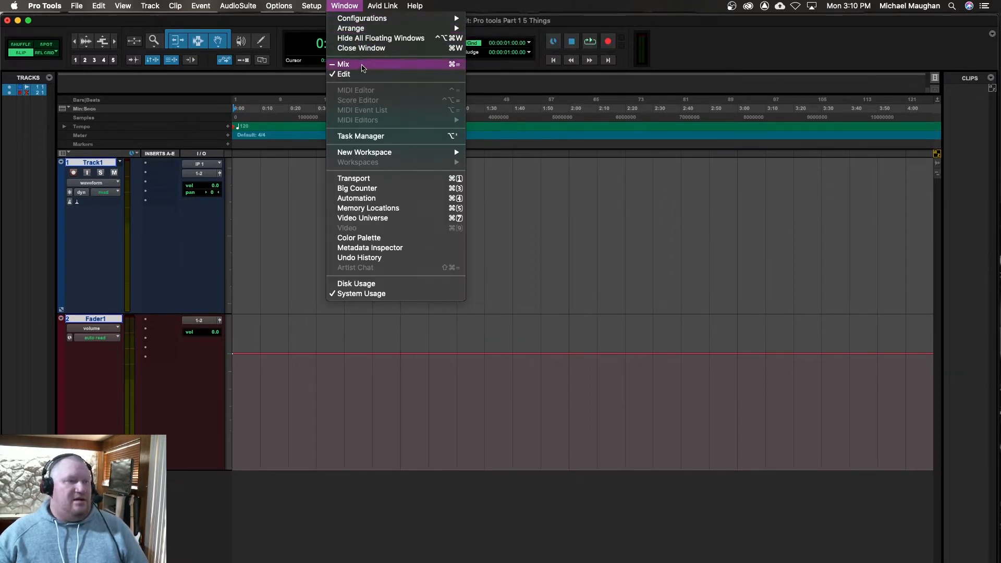
pyautogui.click(361, 65)
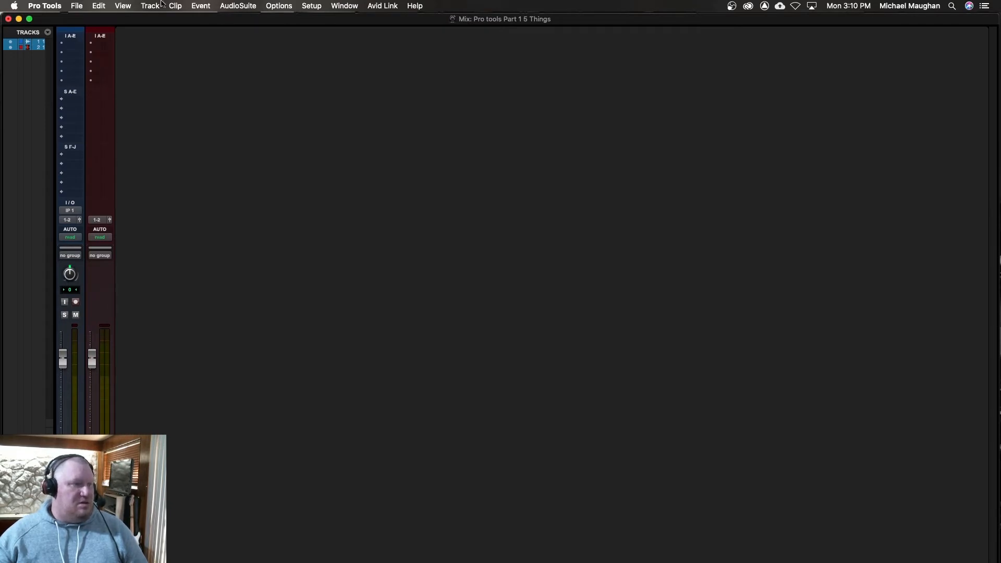
pyautogui.click(124, 6)
pyautogui.click(135, 28)
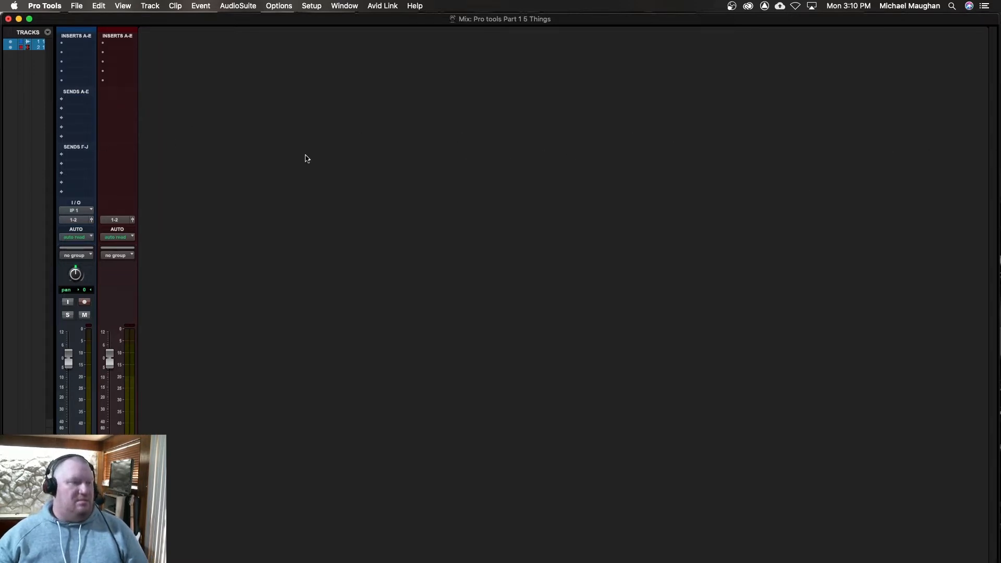
# Step: Switch back and forth between the Mix and Edit windows, ending in the Edit window
pyautogui.press('super+equal')
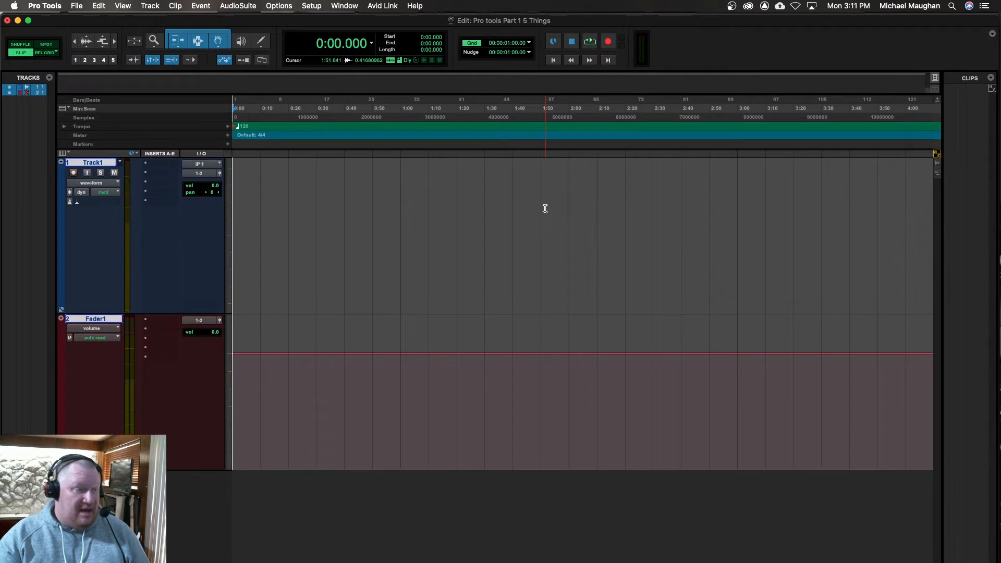
pyautogui.press('super+equal')
pyautogui.press('super+equal')
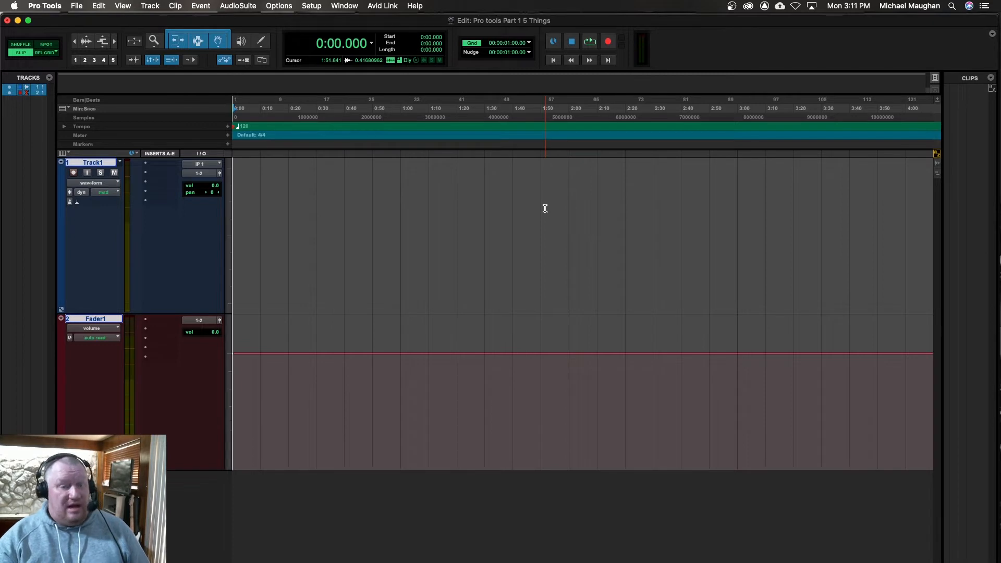
pyautogui.press('super+equal')
pyautogui.press('super+equal')
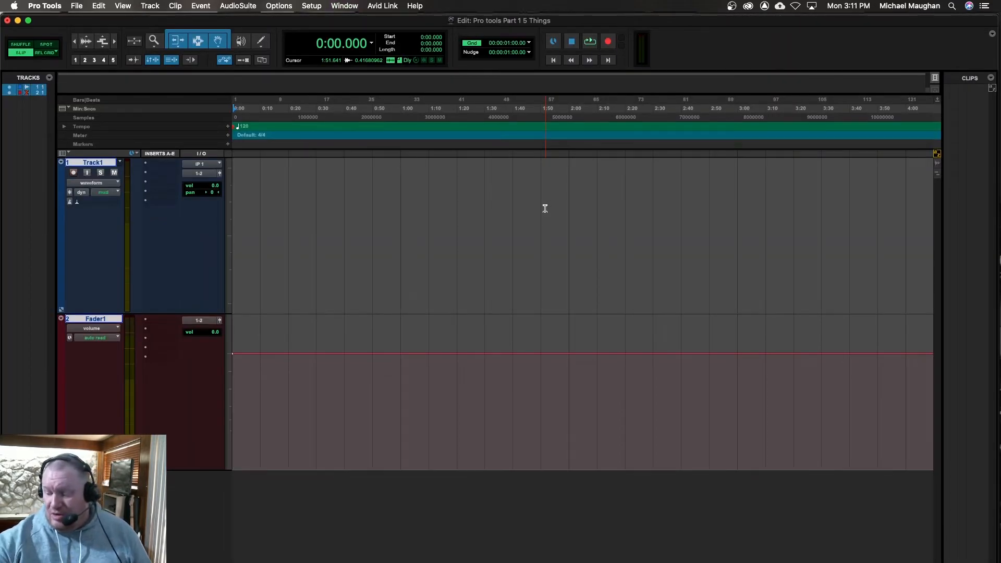
pyautogui.press('super+equal')
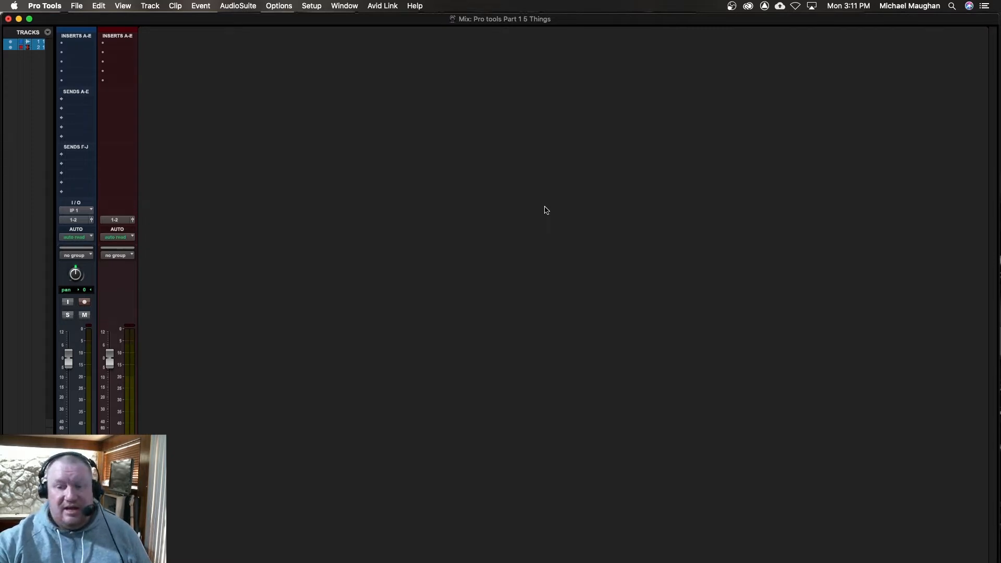
pyautogui.press('super+equal')
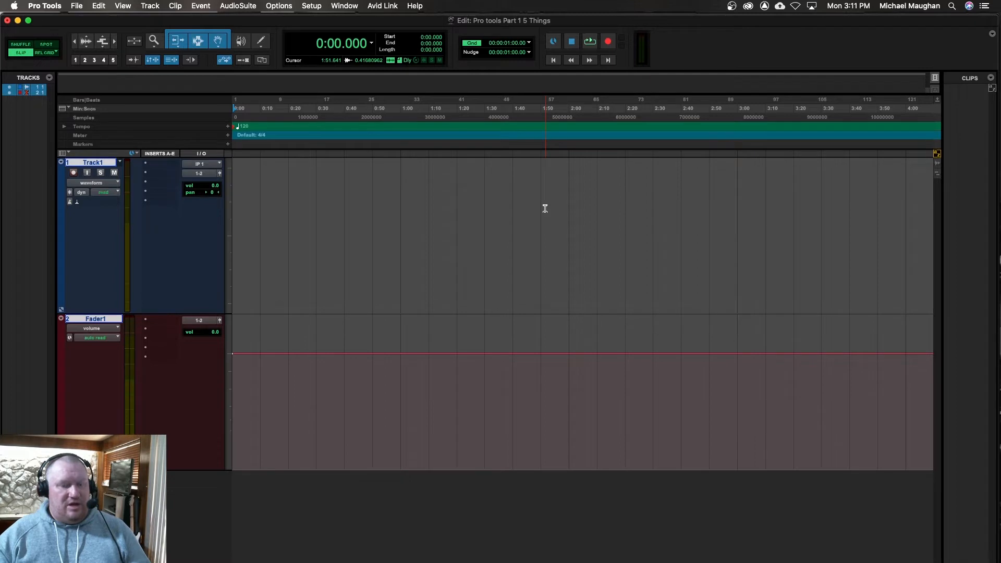
# Step: Switch to the Mix window and back to the Edit window, and save the session
pyautogui.press('super+equal')
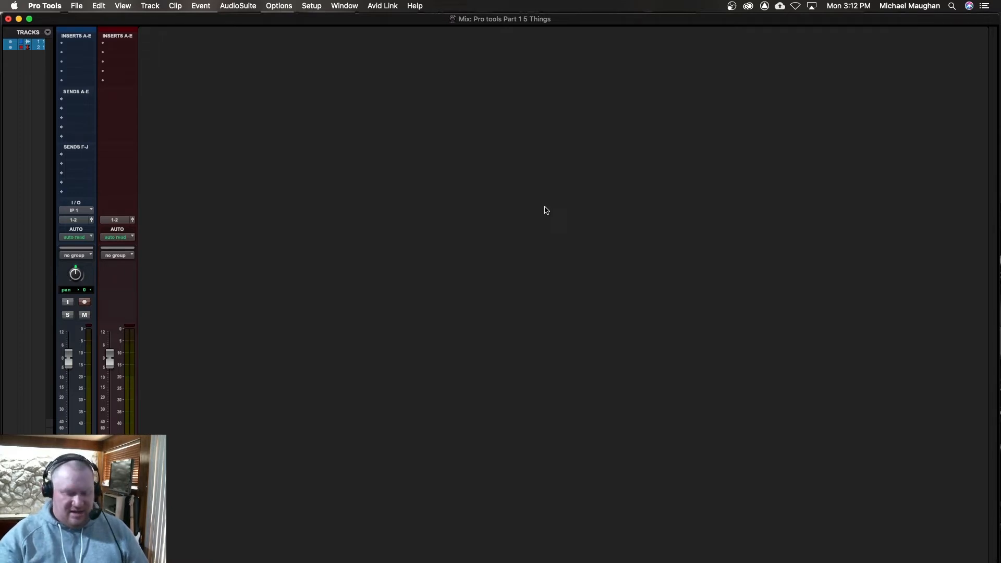
pyautogui.press('super+equal')
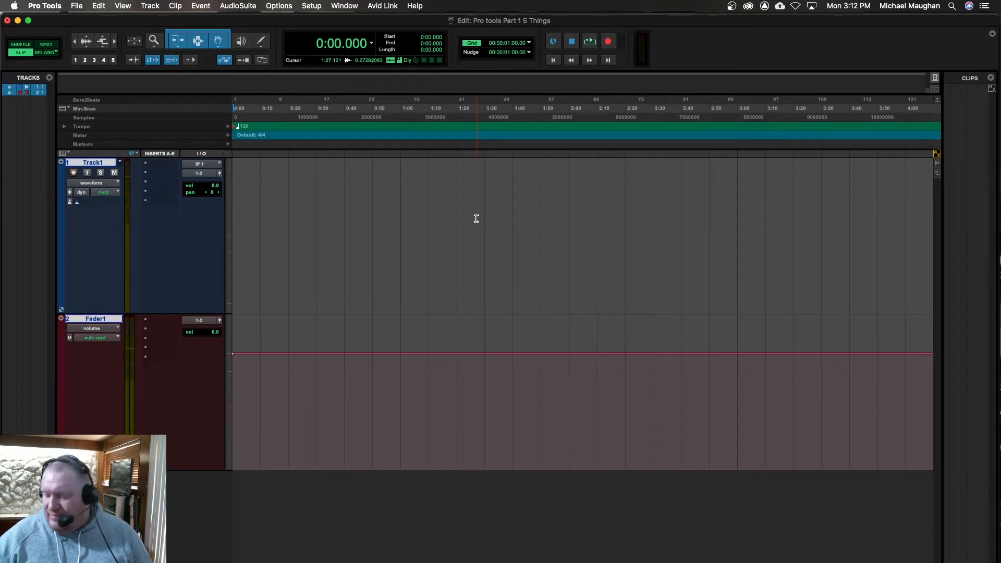
pyautogui.press('super+s')
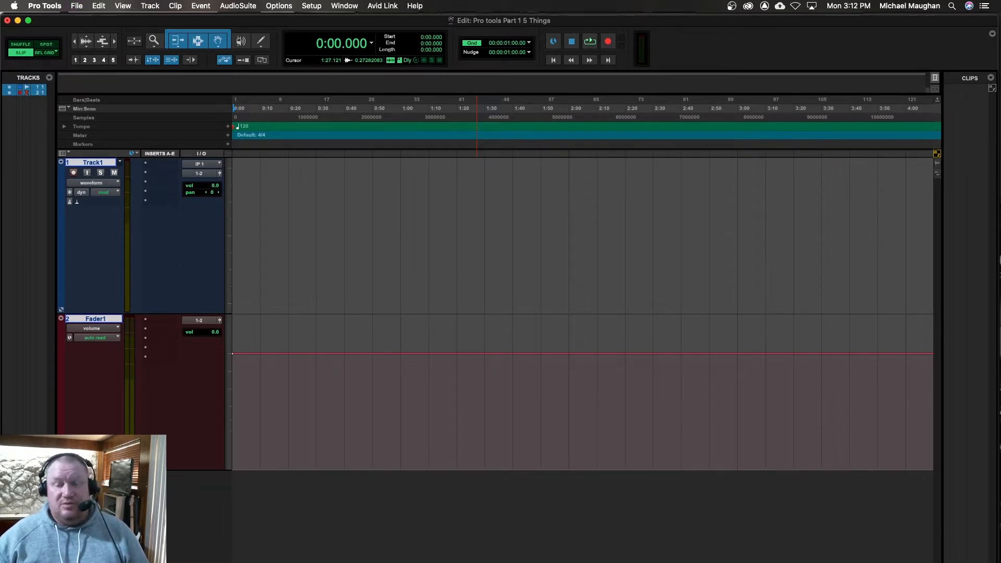
# Step: Import the audio file Bass U67 1_14 and place it at the start of Track1
pyautogui.press('shift+super+i')
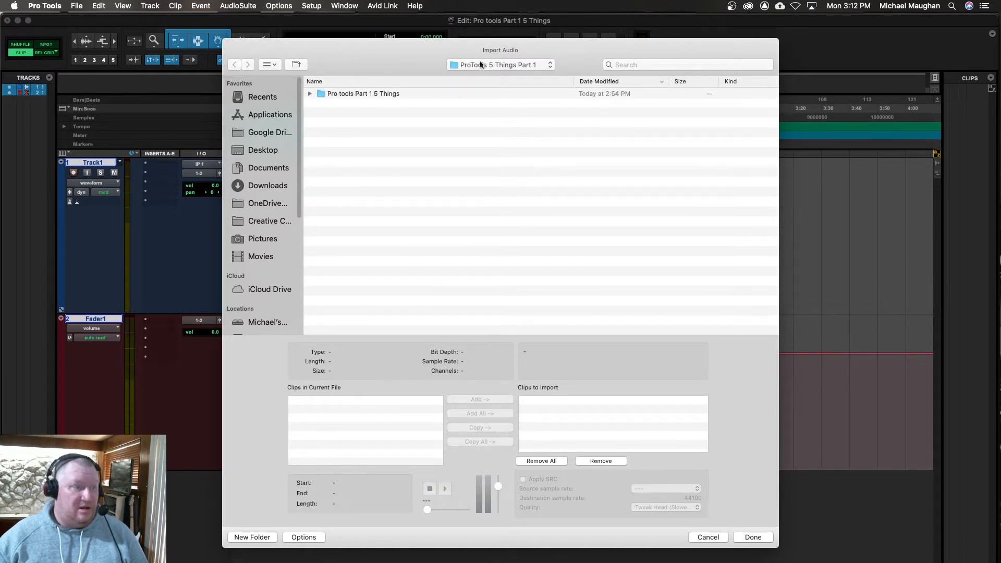
pyautogui.click(480, 65)
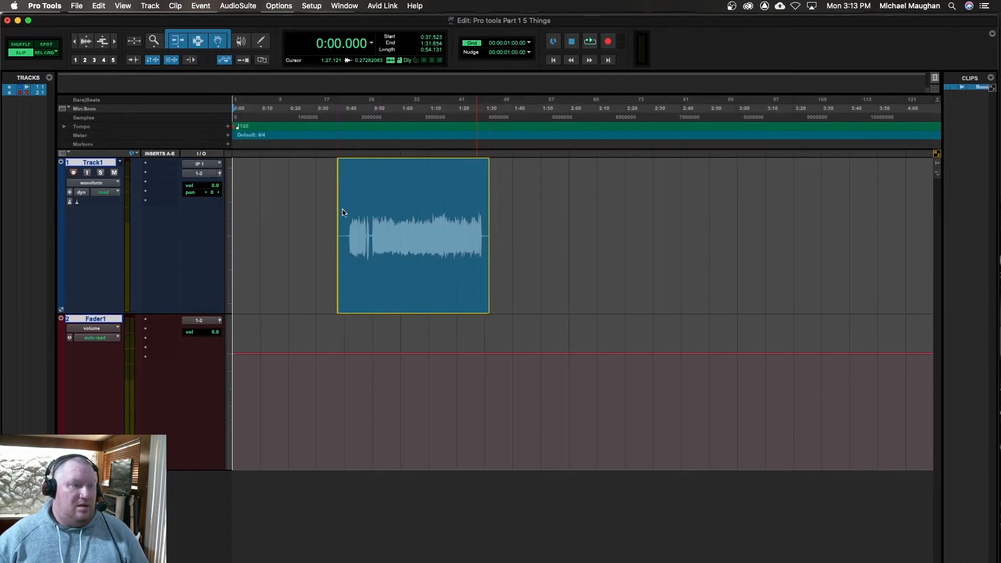
pyautogui.moveTo(324, 208); pyautogui.dragTo(217, 212)
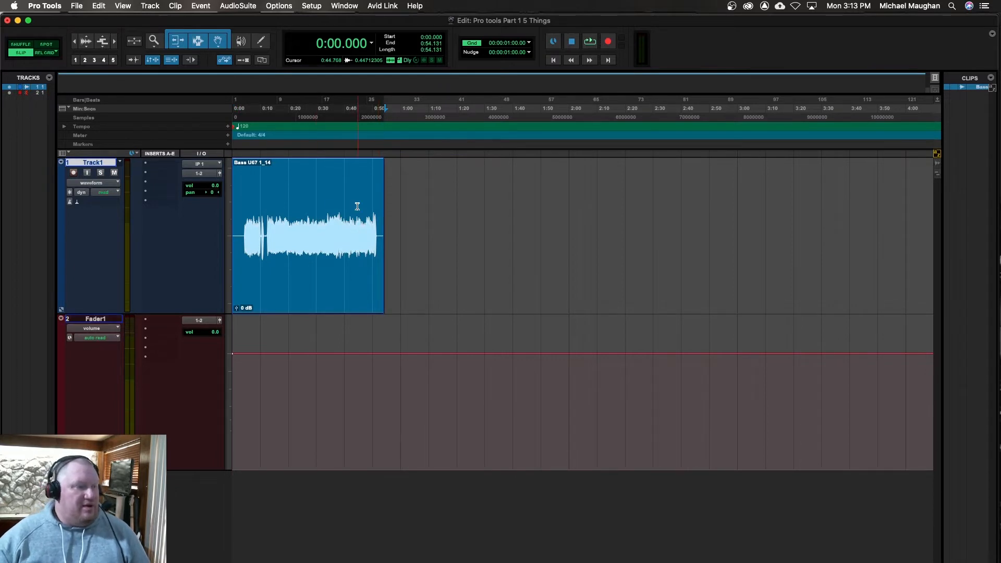
# Step: Play the bass clip on Track1 from about 0:17, stop playback and select the whole clip
pyautogui.click(281, 220)
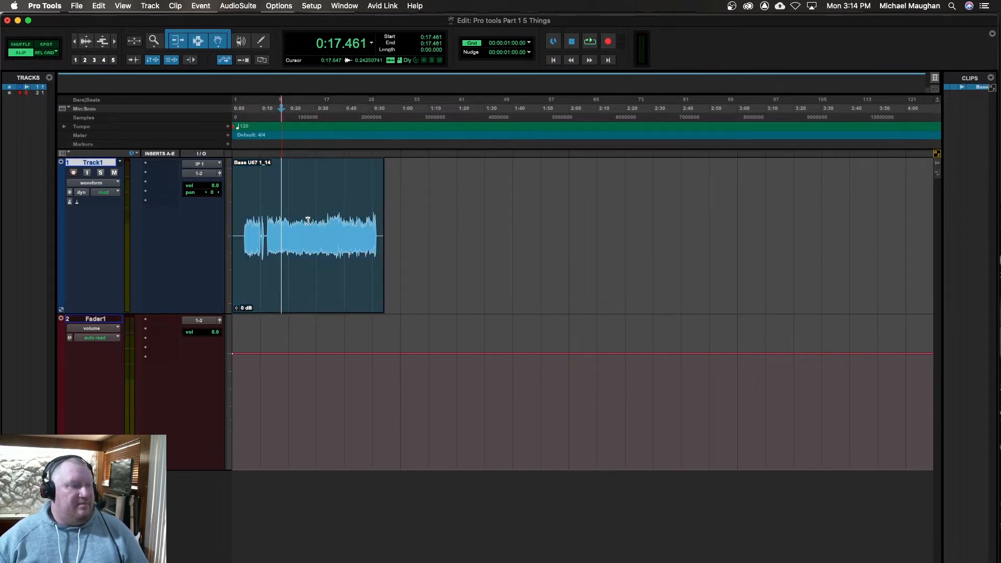
pyautogui.press('space')
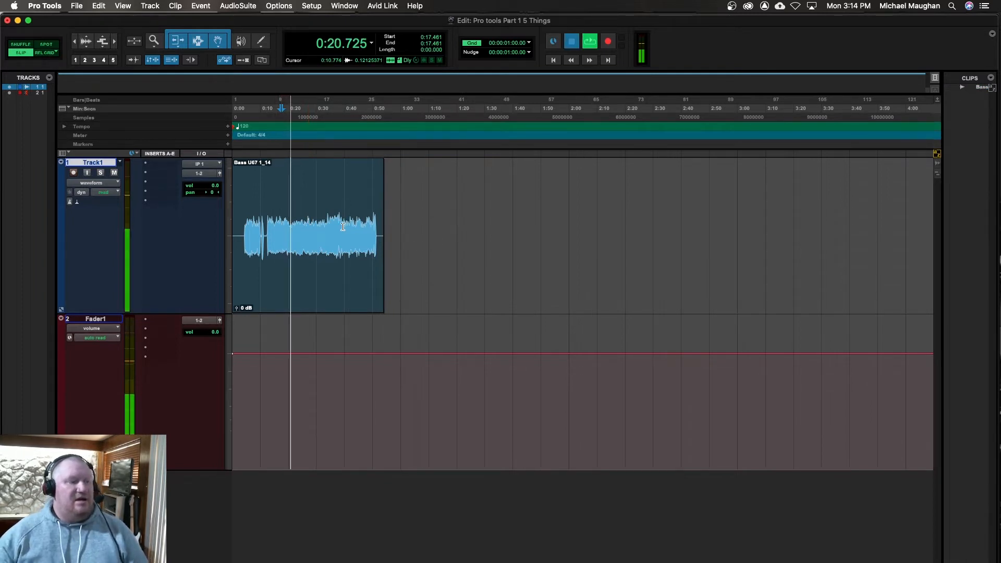
pyautogui.press('space')
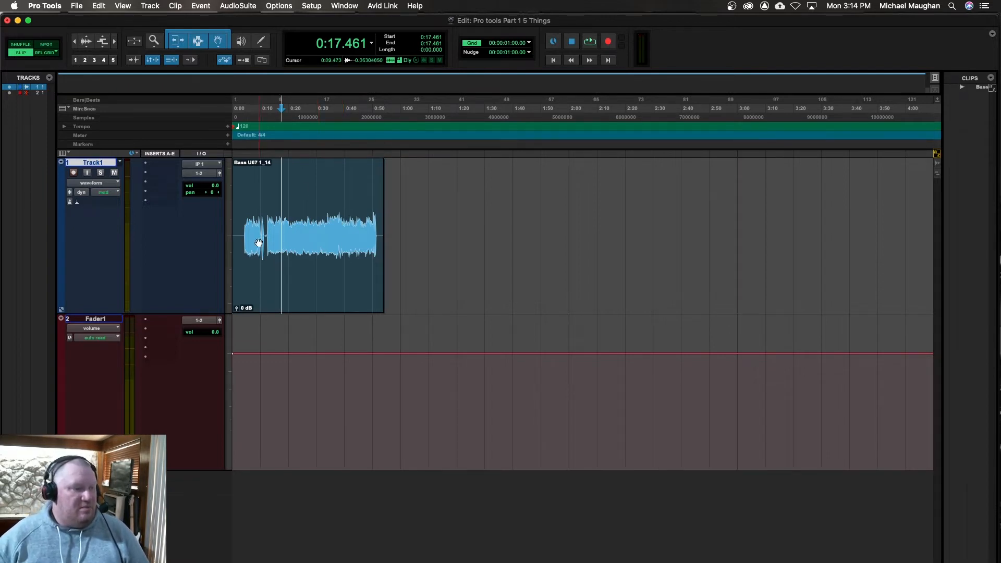
pyautogui.click(318, 301)
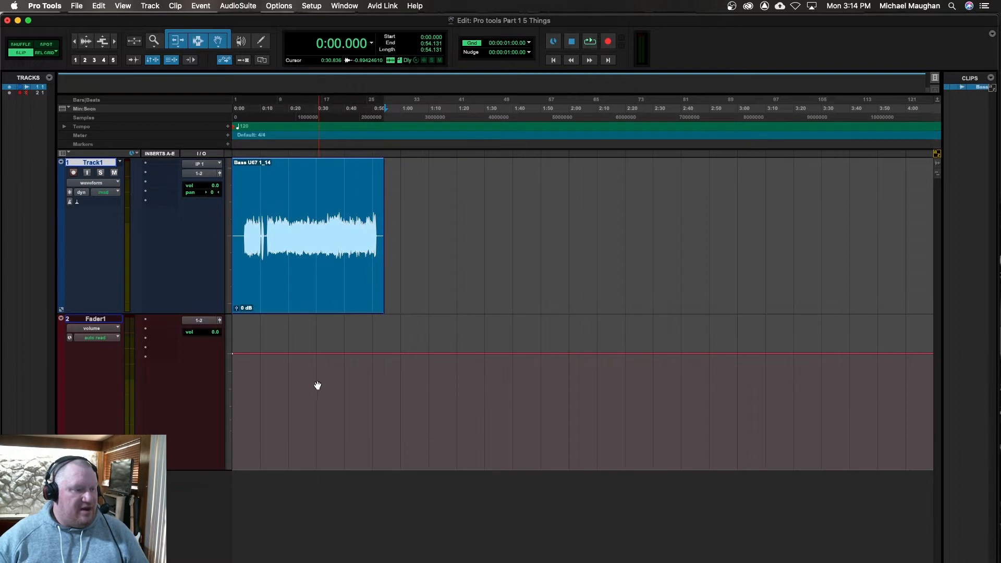
pyautogui.click(308, 312)
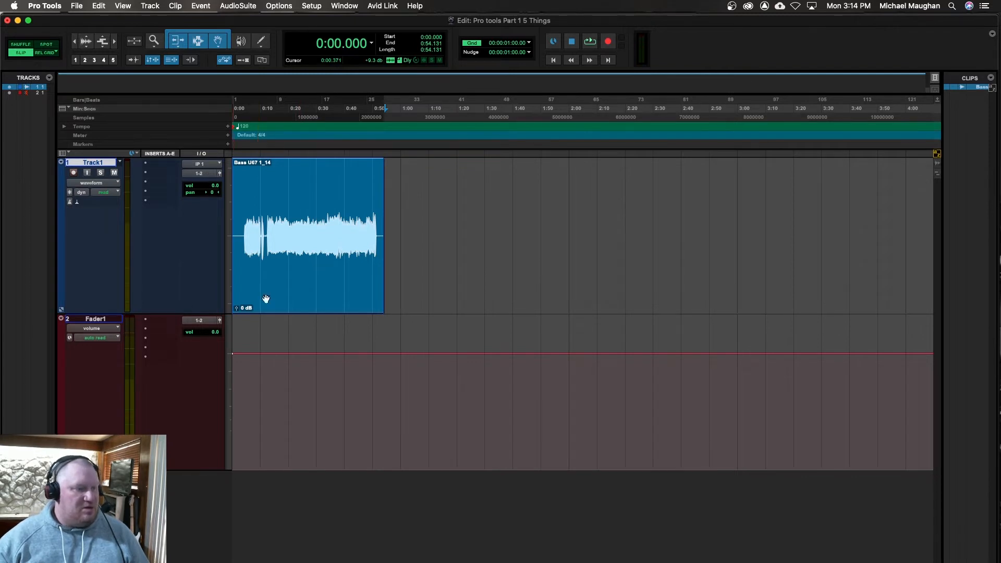
# Step: Play the bass clip from about 0:15 and lower the Fader1 master volume during playback
pyautogui.click(276, 216)
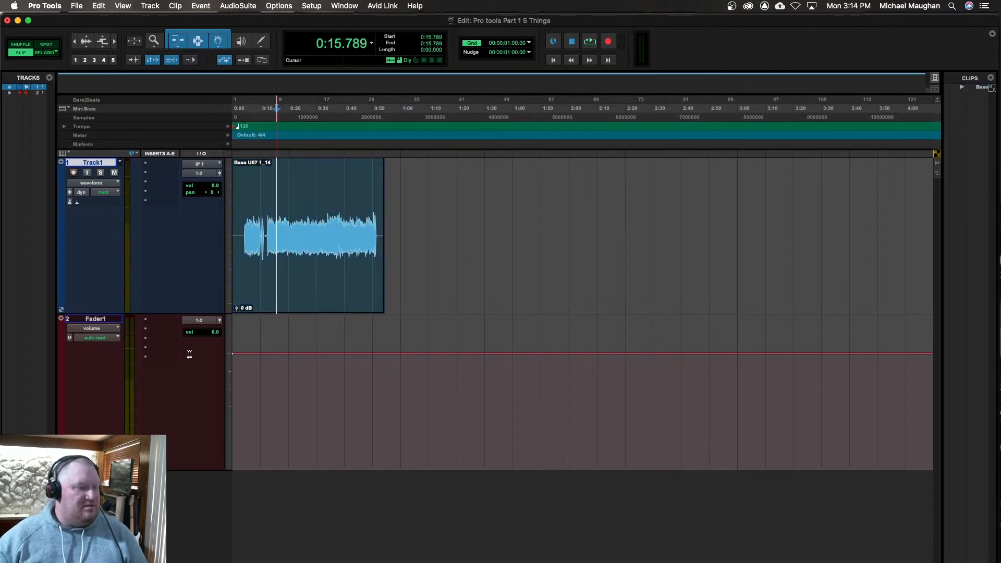
pyautogui.press('space')
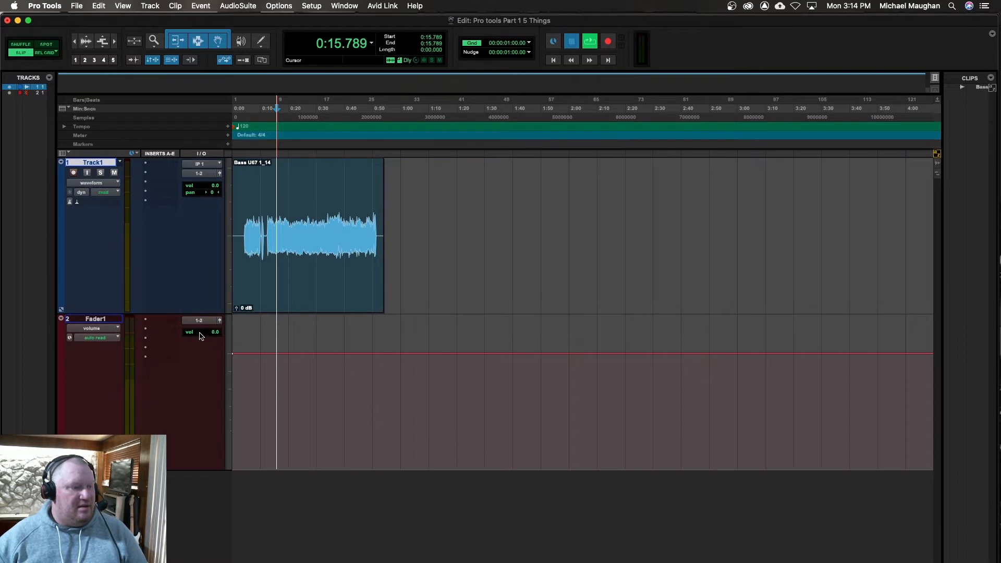
pyautogui.click(202, 343)
pyautogui.moveTo(202, 343)
pyautogui.mouseDown()
pyautogui.moveTo(200, 371)
pyautogui.moveTo(202, 339)
pyautogui.mouseUp()
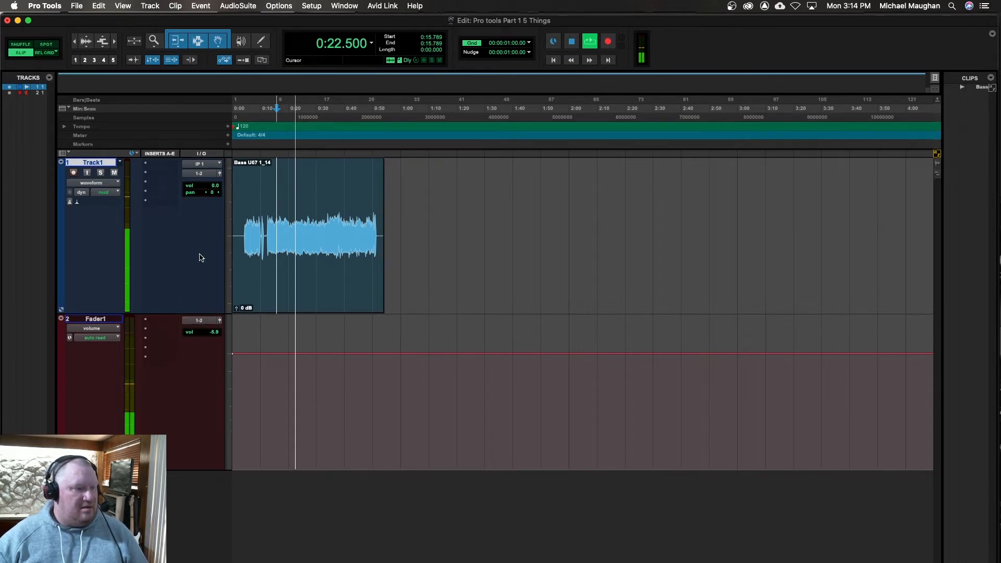
# Step: Pull the Track1 volume all the way down during playback, reset it to 0.0 and stop playback
pyautogui.click(203, 196)
pyautogui.moveTo(206, 188); pyautogui.dragTo(204, 223)
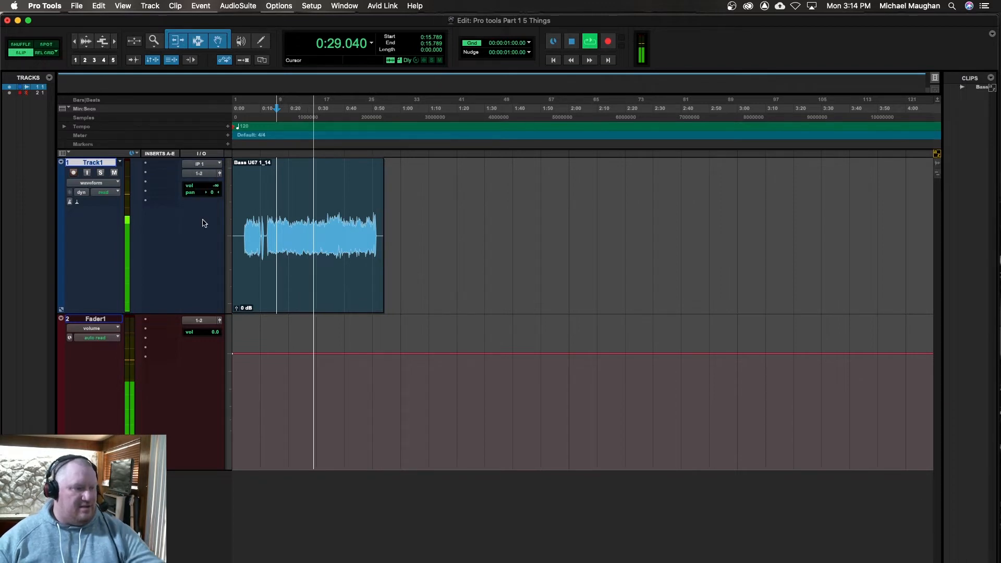
pyautogui.keyDown('alt'); pyautogui.click(213, 189); pyautogui.keyUp('alt')
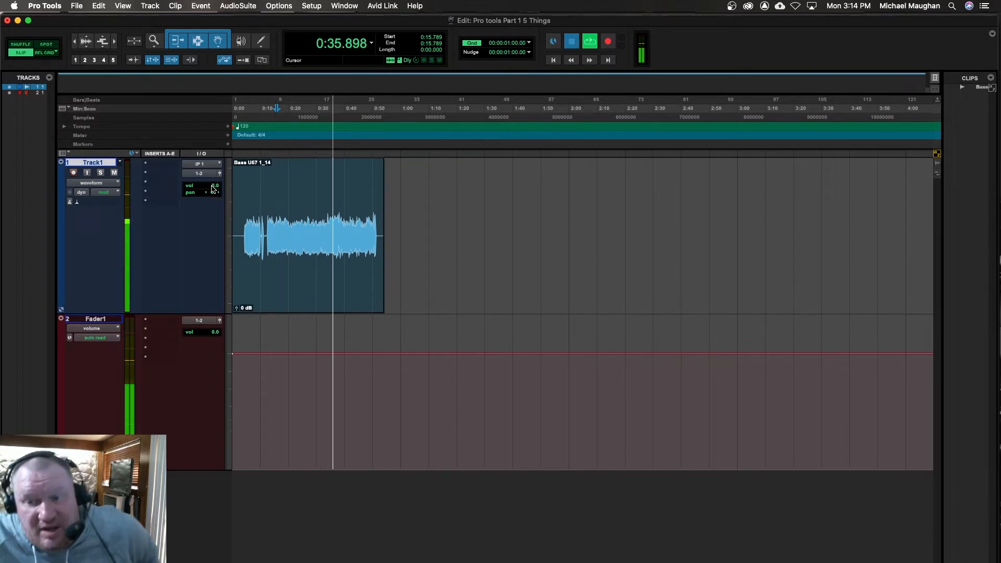
pyautogui.press('space')
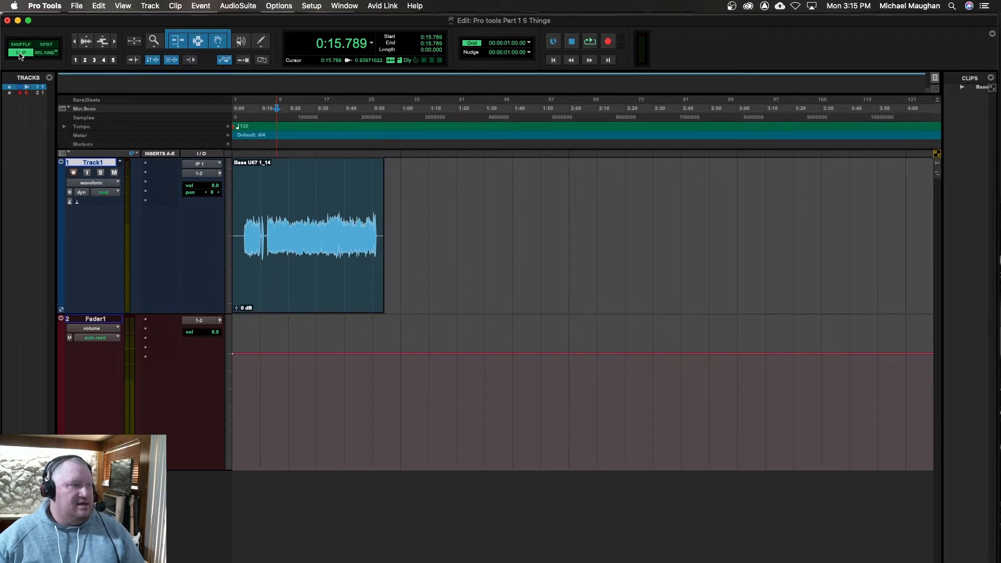
# Step: Try the Absolute Grid edit mode and set the edit mode to Relative Grid
pyautogui.click(53, 54)
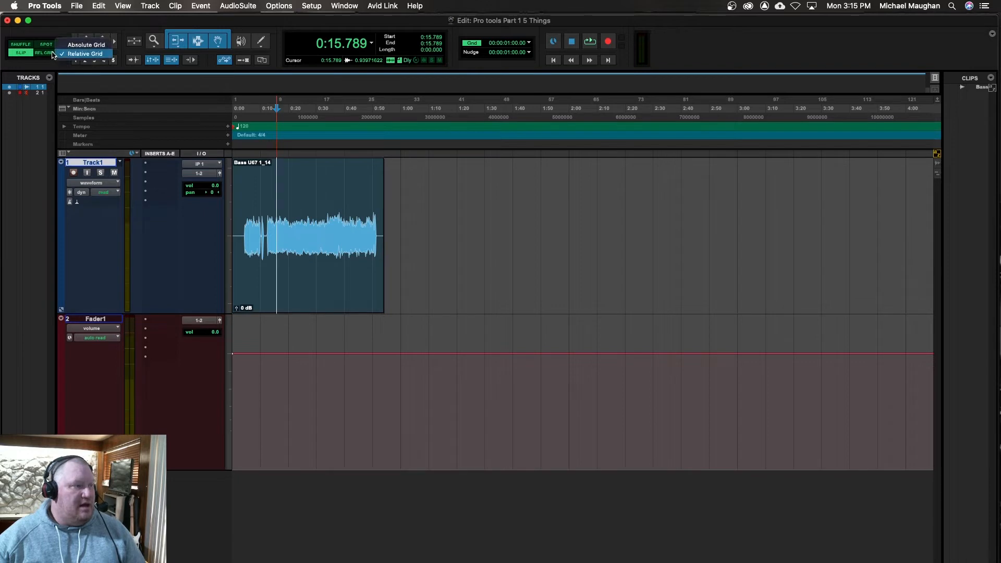
pyautogui.click(86, 45)
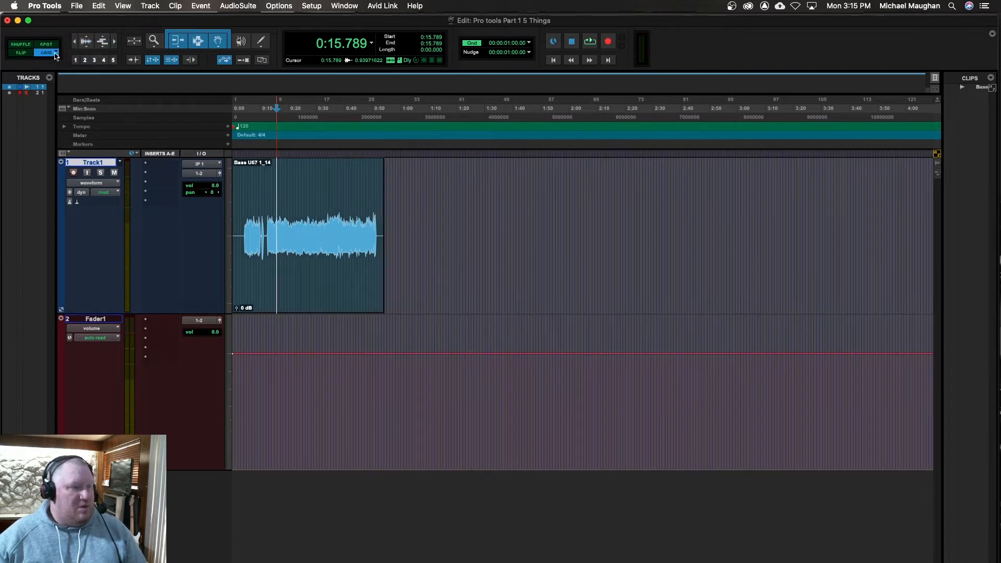
pyautogui.click(55, 54)
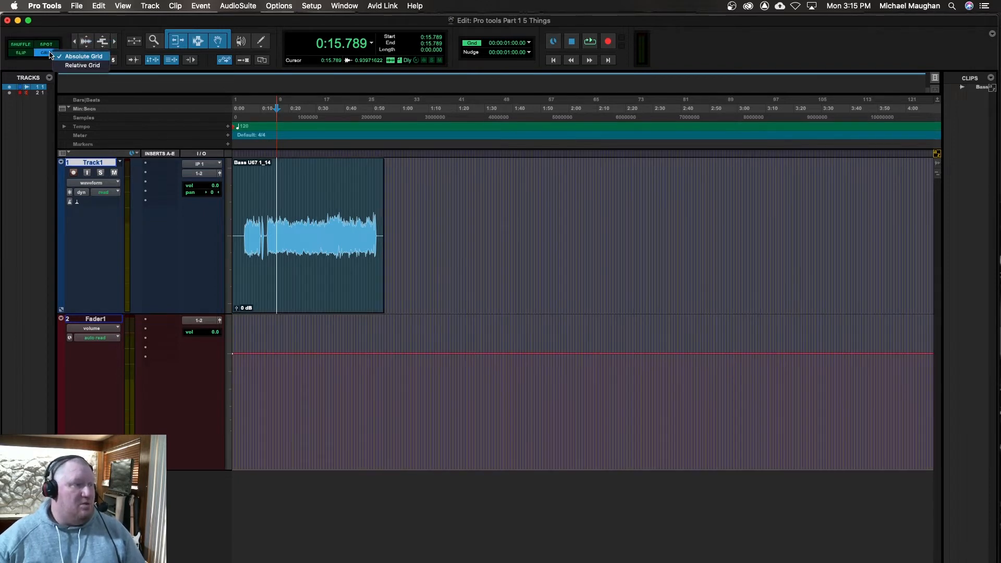
pyautogui.click(82, 65)
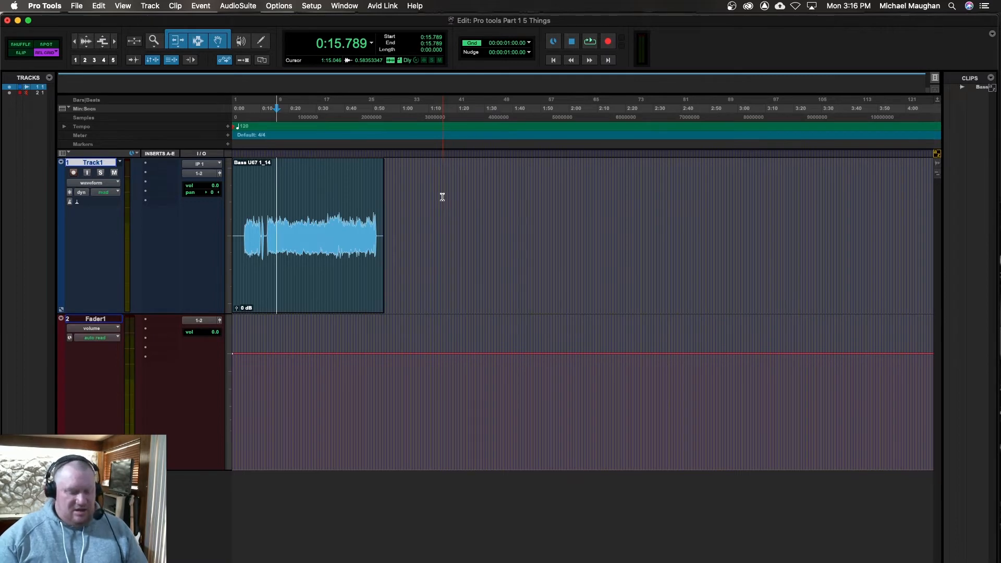
# Step: Change the grid scale to Bars|Beats and set the grid value to 1/4 note
pyautogui.press('super+bracketright')
pyautogui.press('super+bracketright')
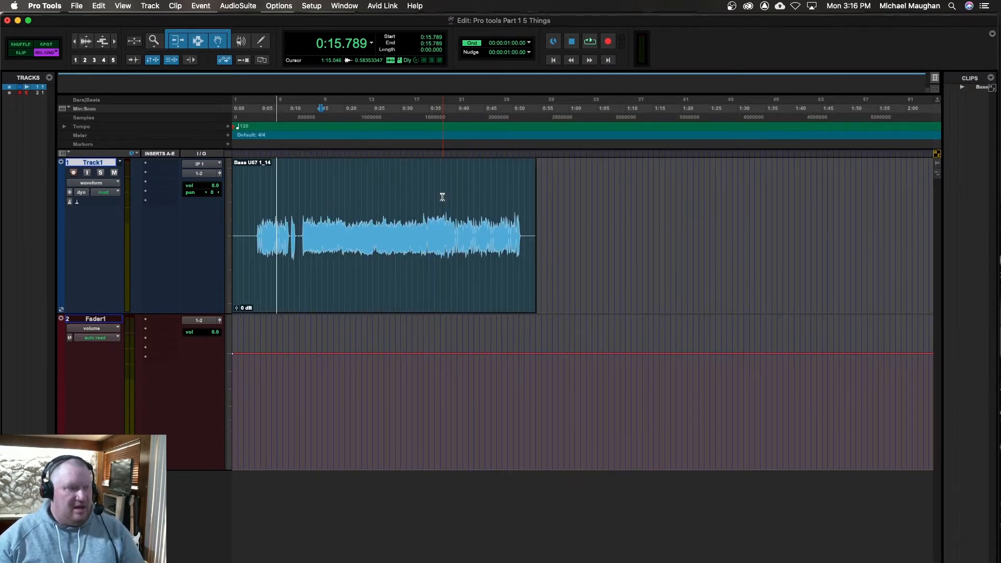
pyautogui.press('super+bracketright')
pyautogui.press('super+bracketright')
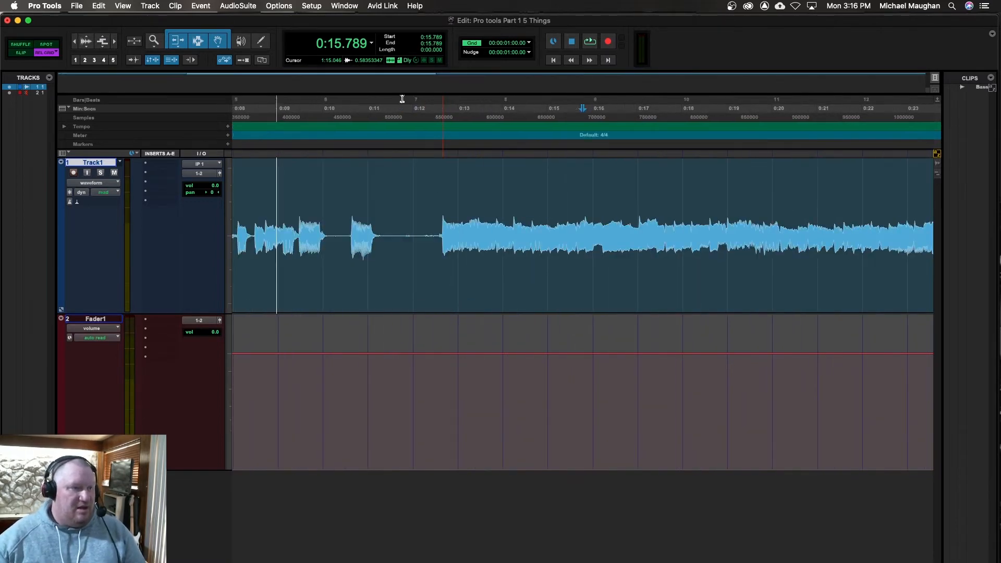
pyautogui.click(529, 44)
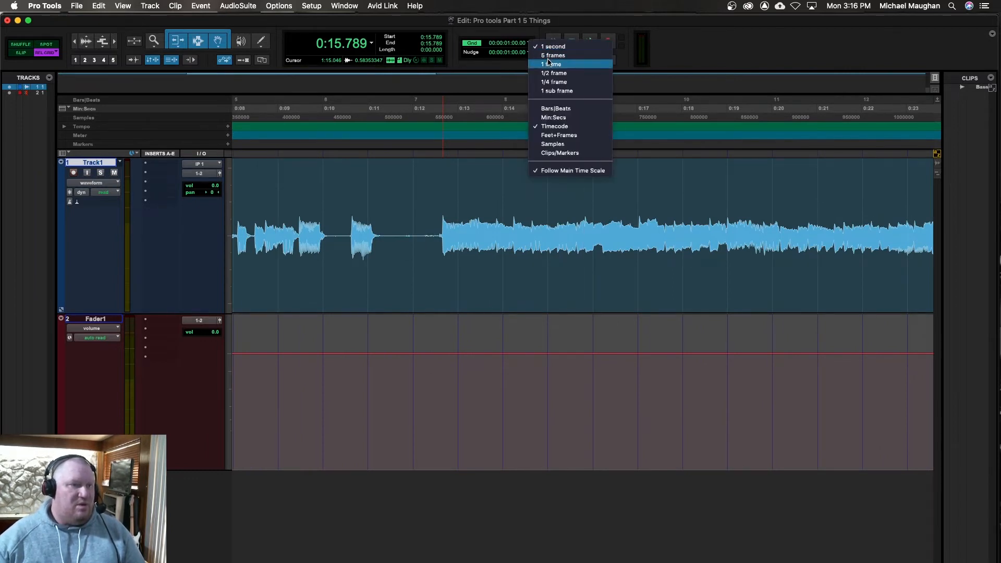
pyautogui.click(555, 109)
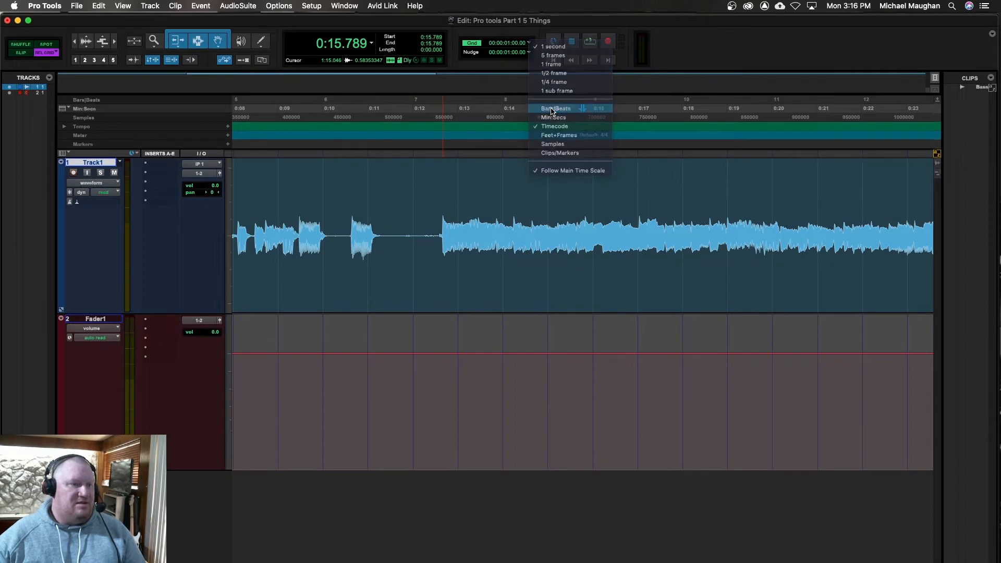
pyautogui.click(530, 52)
pyautogui.click(529, 45)
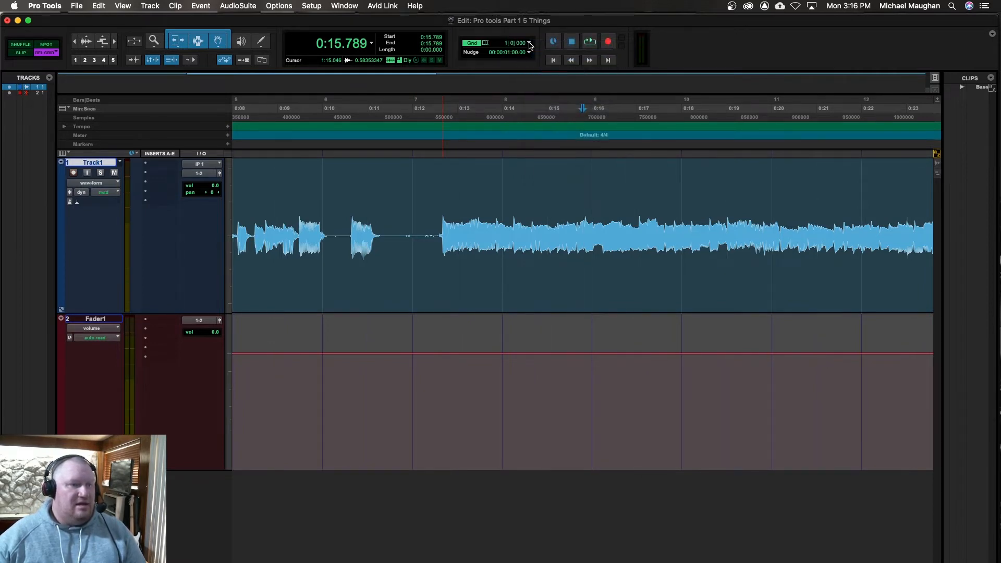
pyautogui.click(529, 44)
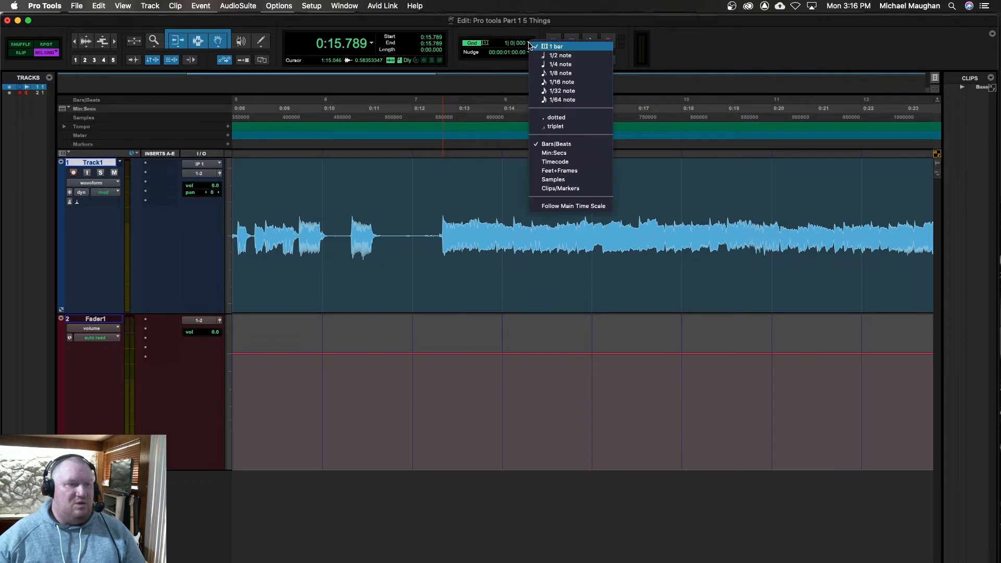
pyautogui.click(551, 65)
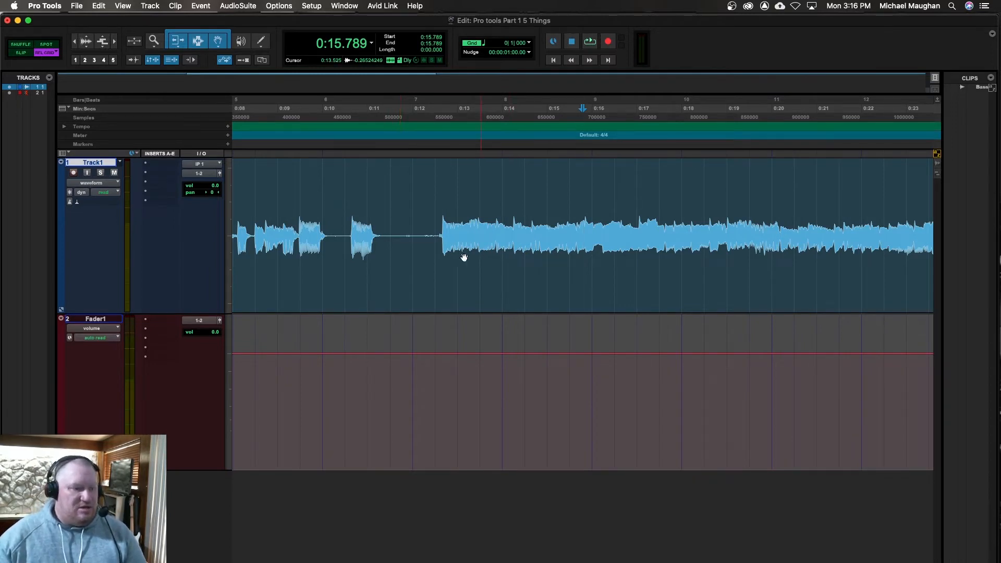
# Step: Place the edit cursor on Track1 at 0:12.500 and nudge it forward in one-second increments to 0:16.500
pyautogui.click(434, 218)
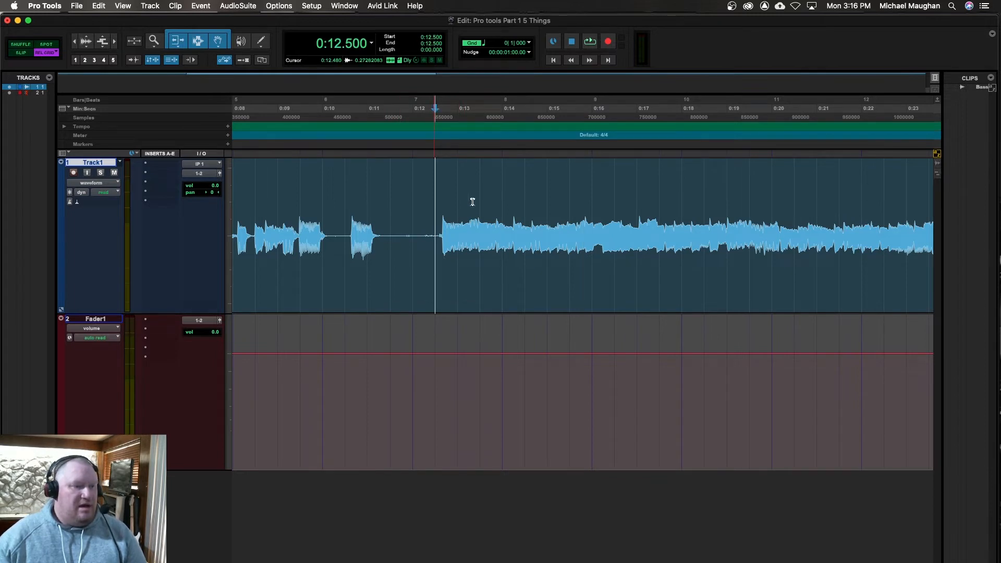
pyautogui.press('+')
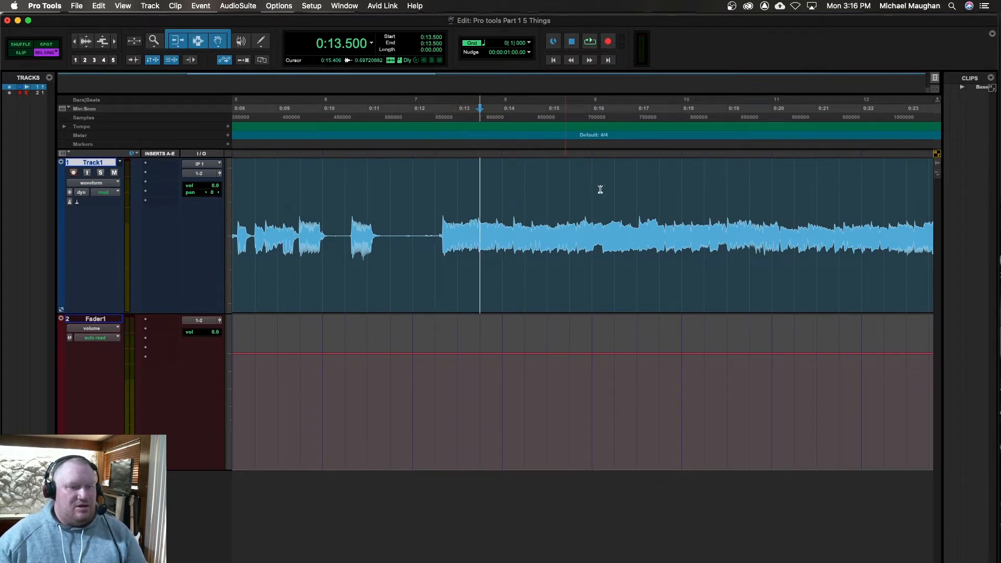
pyautogui.press('+')
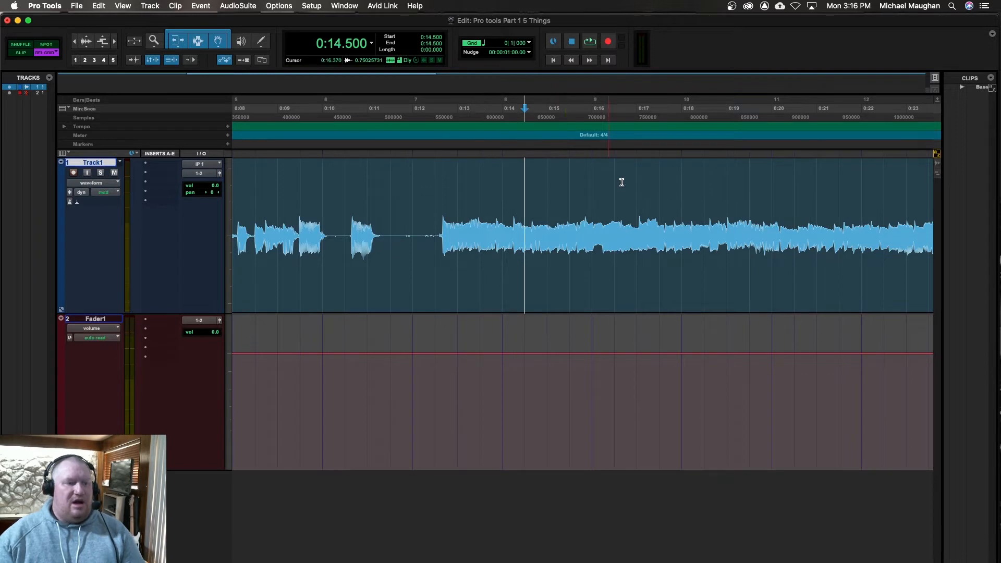
pyautogui.press('+')
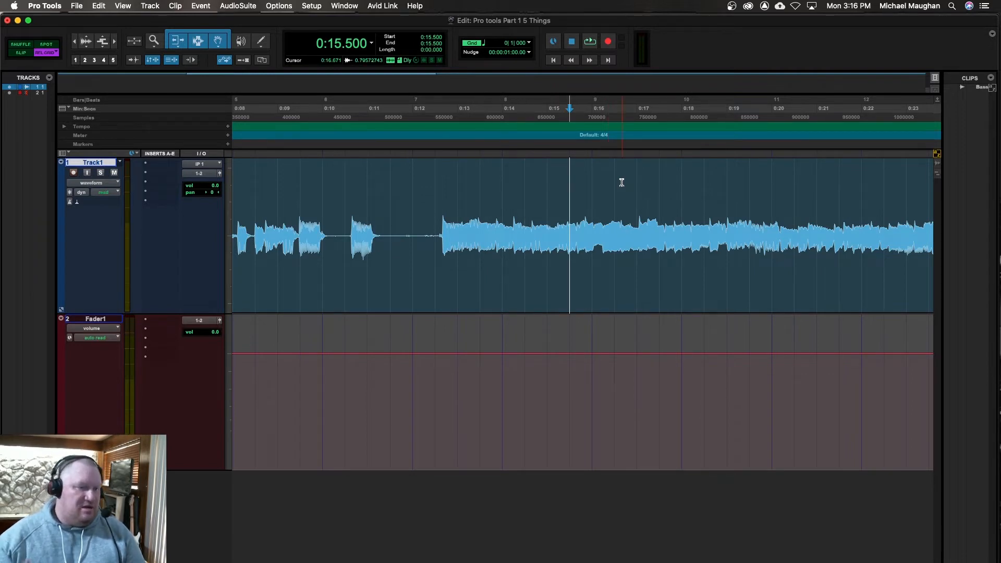
pyautogui.press('+')
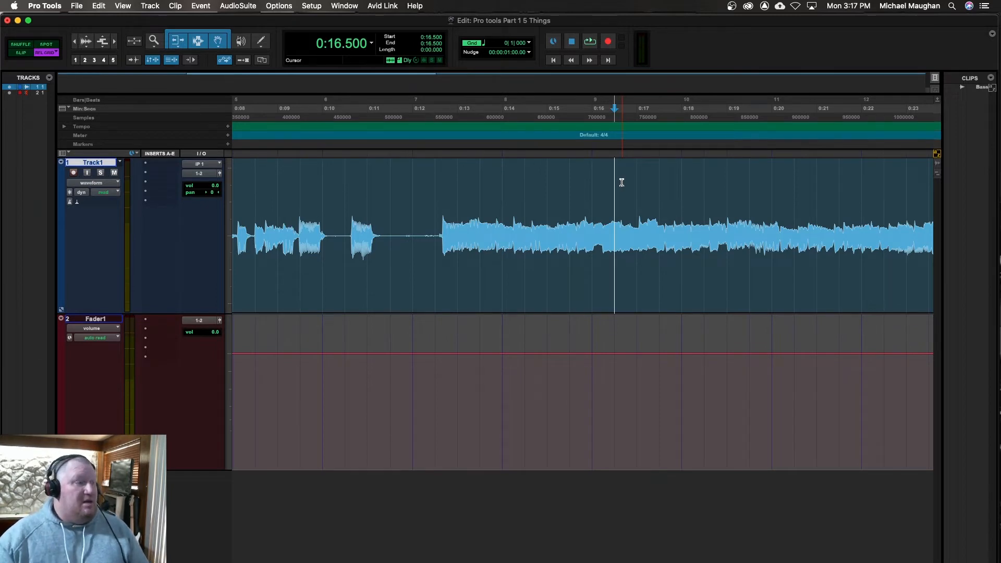
# Step: Set the edit mode to Slip and turn on the grid line display with the whole bass clip in view
pyautogui.click(20, 52)
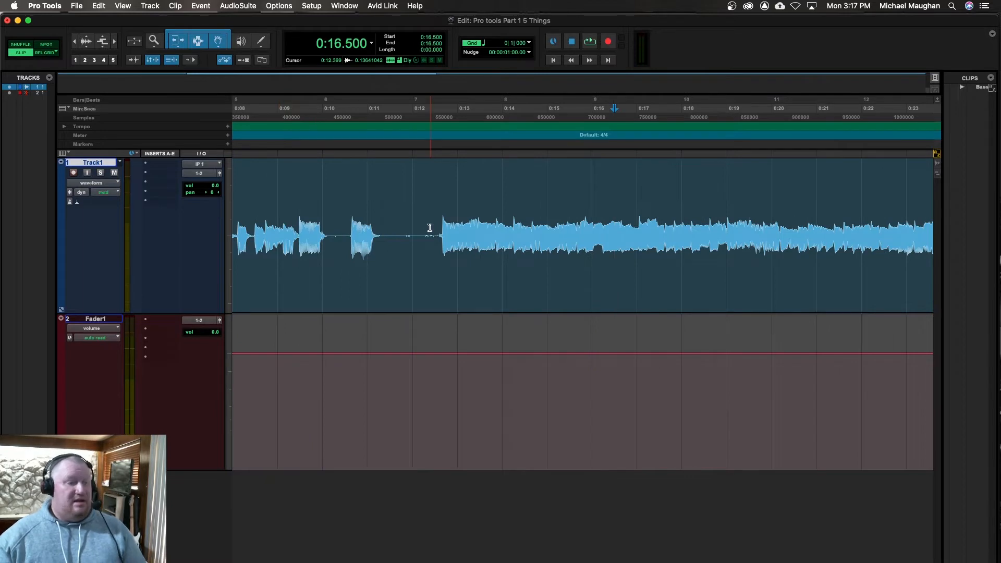
pyautogui.press('r')
pyautogui.press('r')
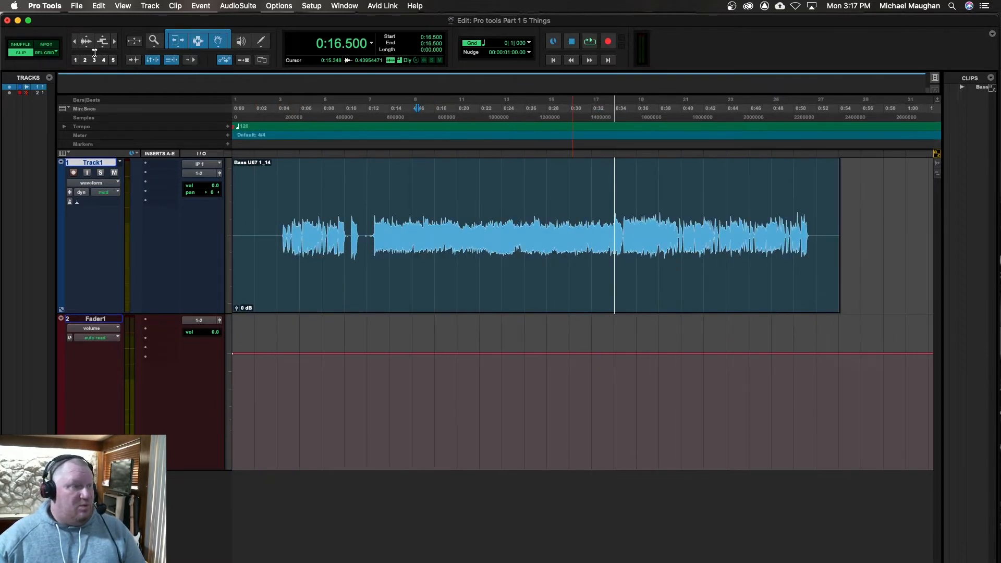
pyautogui.click(470, 45)
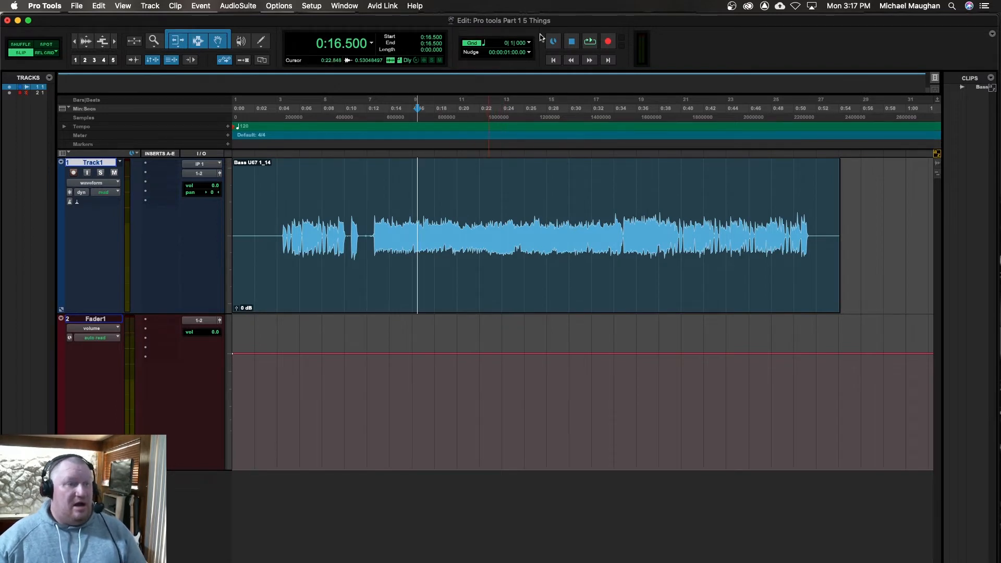
# Step: In Slip mode, select about 0:17.786 to 0:25.077 of the bass clip on Track1 and place the edit cursor at several free positions
pyautogui.click(431, 219)
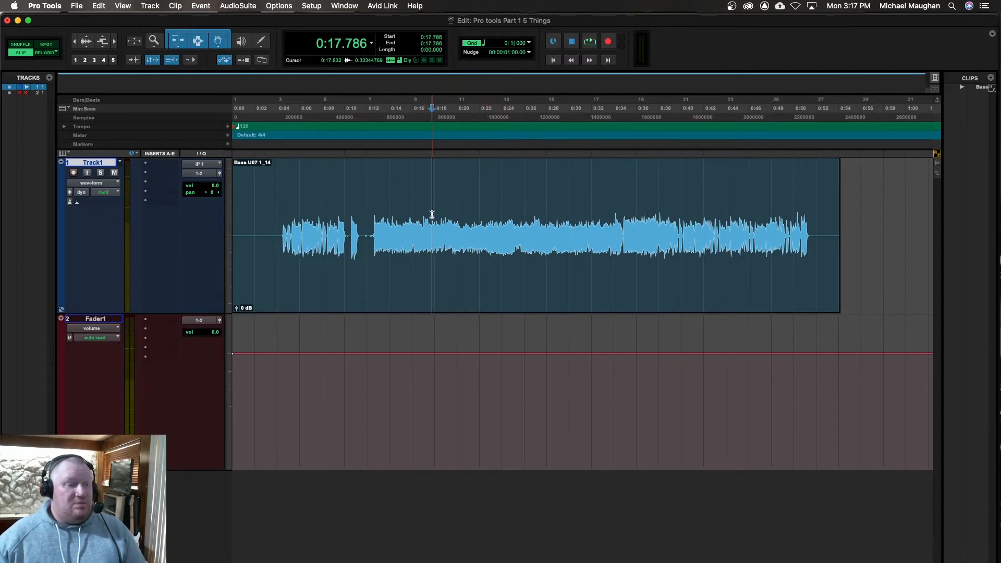
pyautogui.keyDown('shift'); pyautogui.click(514, 211); pyautogui.keyUp('shift')
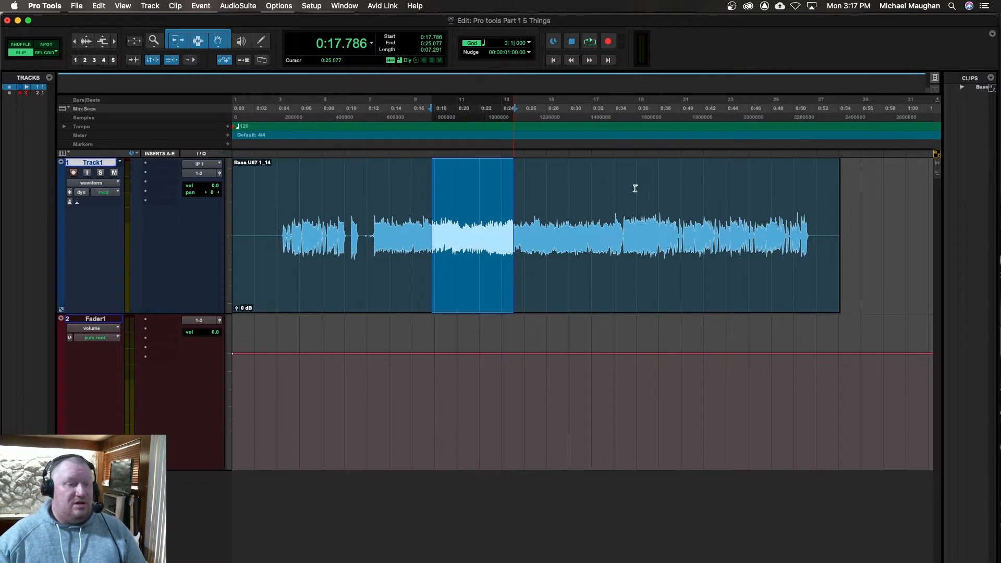
pyautogui.press('Tab')
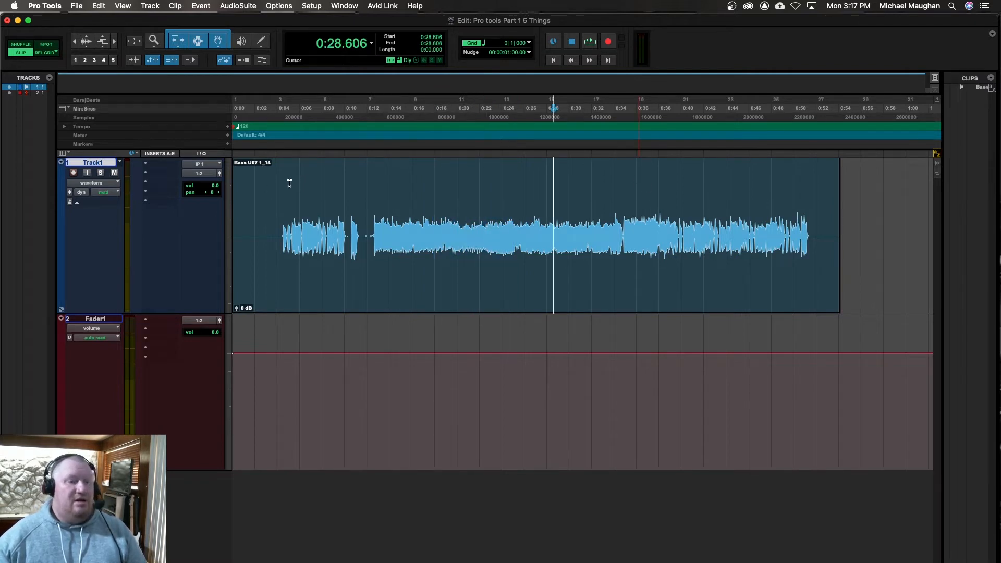
pyautogui.press('Tab')
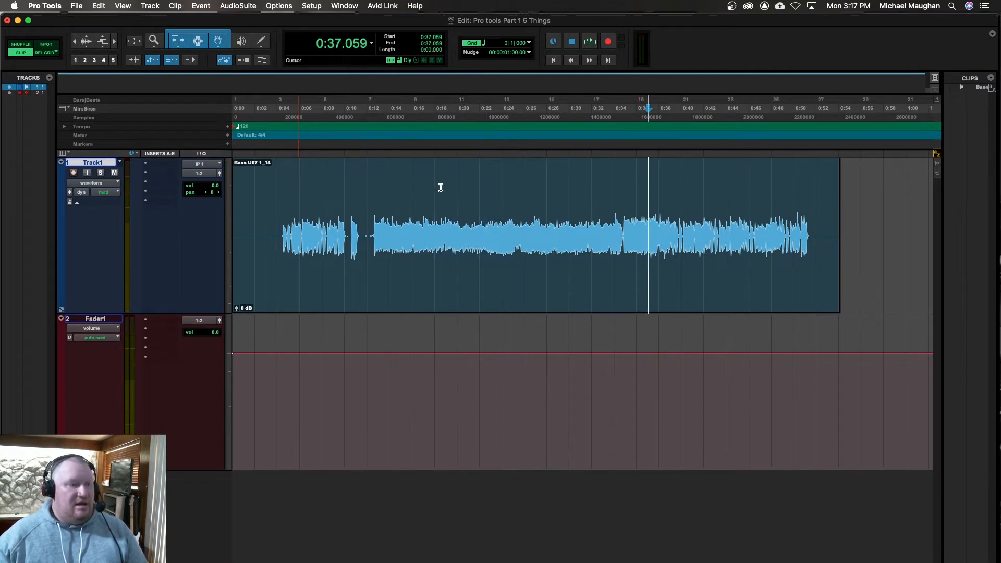
pyautogui.click(297, 208)
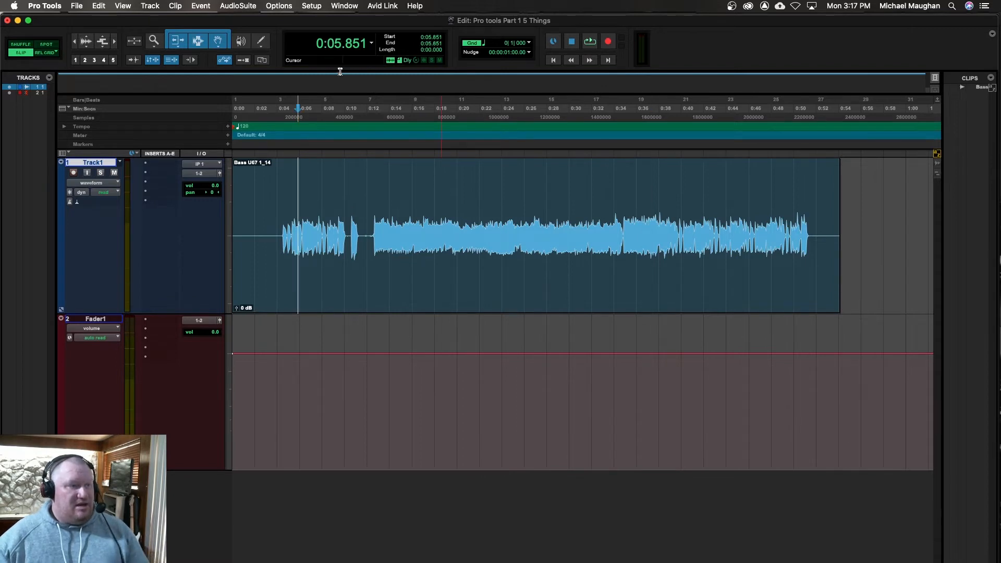
# Step: Delete about 0:18.575 to 0:28.235 from the bass clip and move the remaining later clip to start at about 0:22.012
pyautogui.click(441, 208)
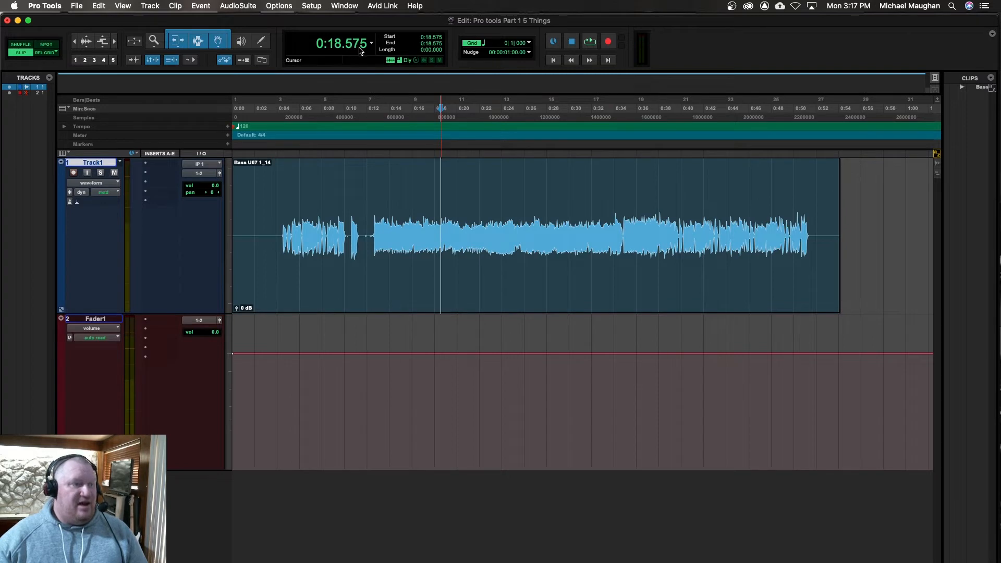
pyautogui.keyDown('shift'); pyautogui.click(451, 191); pyautogui.keyUp('shift')
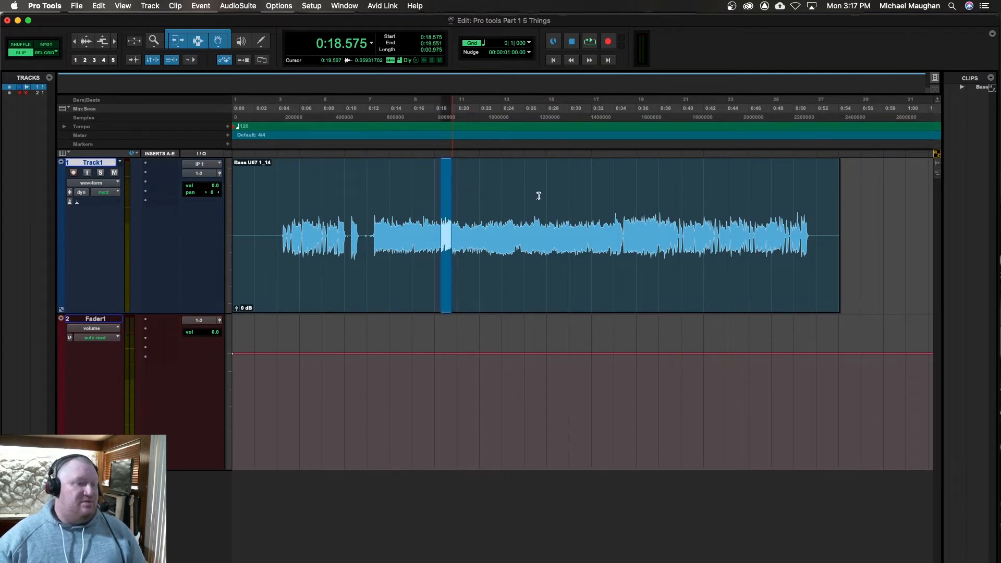
pyautogui.keyDown('shift'); pyautogui.click(546, 192); pyautogui.keyUp('shift')
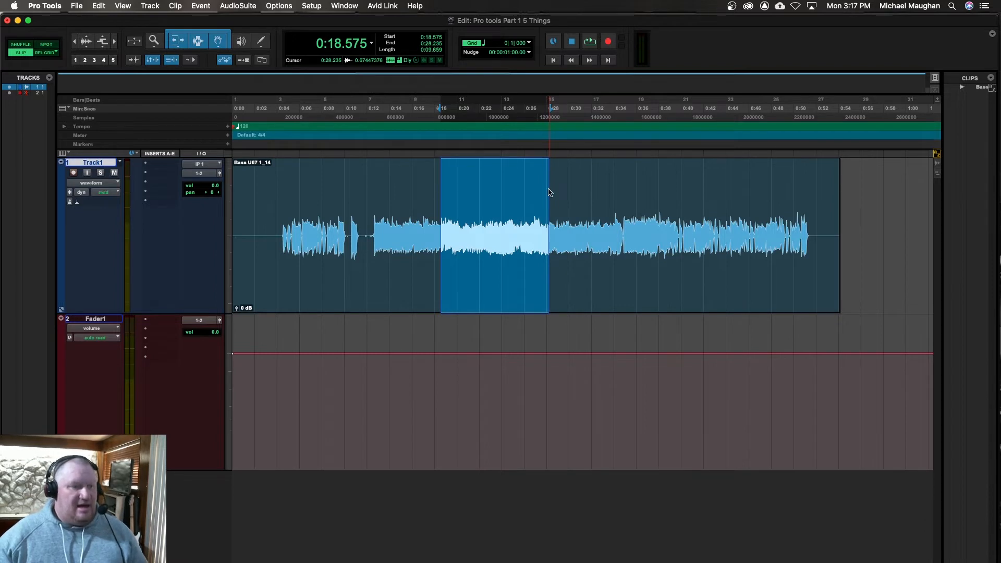
pyautogui.press('Delete')
pyautogui.moveTo(592, 263); pyautogui.dragTo(521, 250)
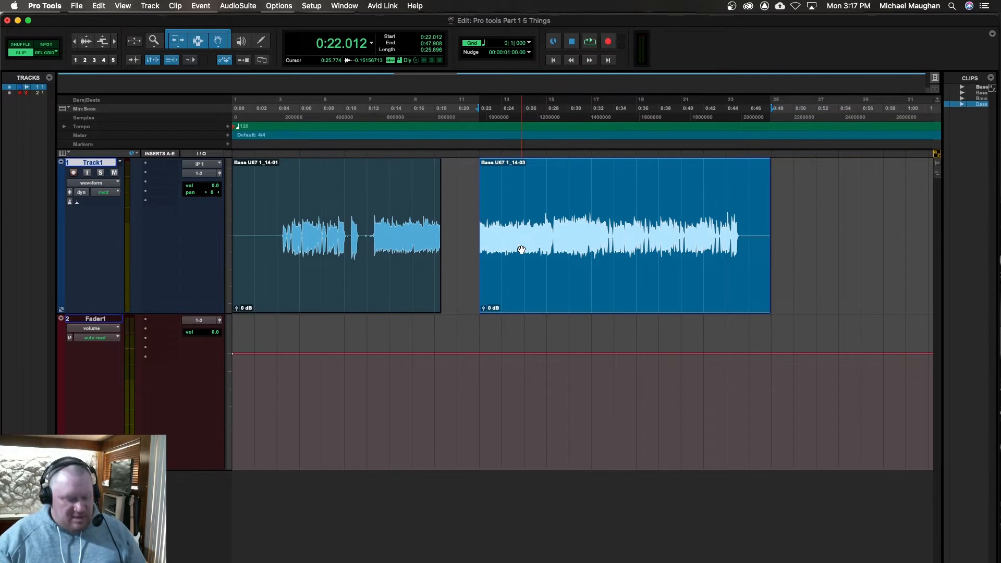
# Step: Undo the clip move and the section deletion on Track1, and set the edit mode to Shuffle
pyautogui.press('super+z')
pyautogui.press('super+z')
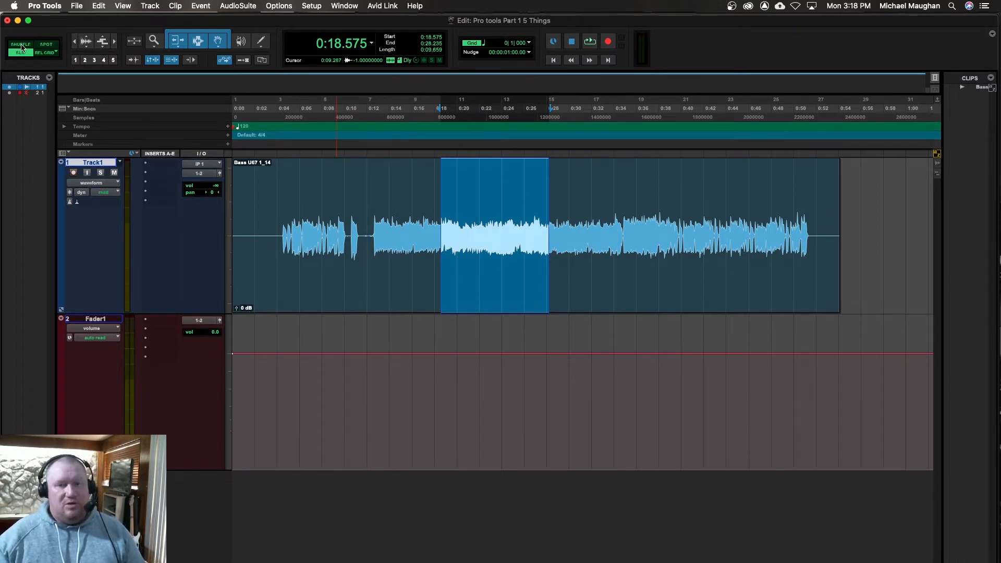
pyautogui.click(21, 45)
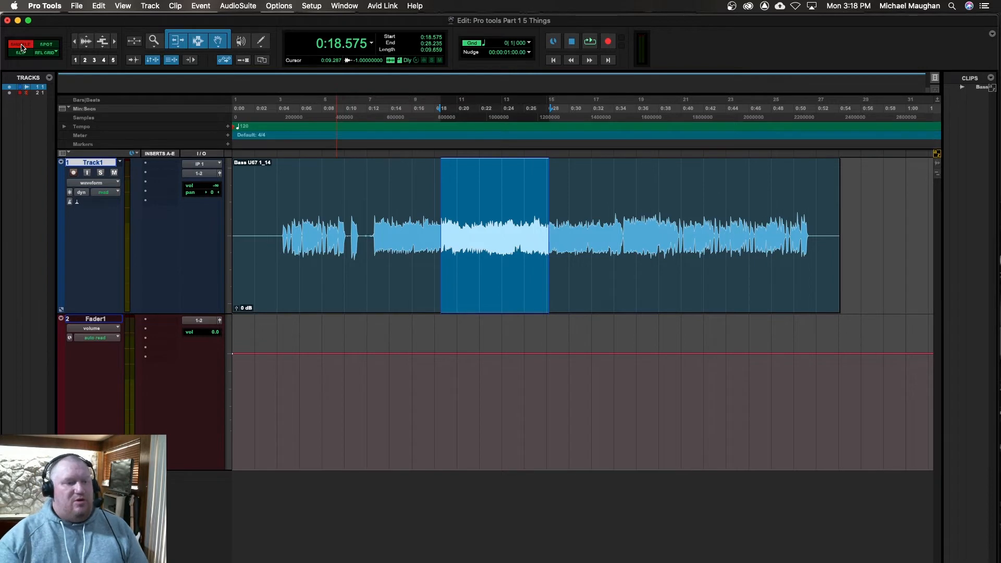
pyautogui.click(578, 206)
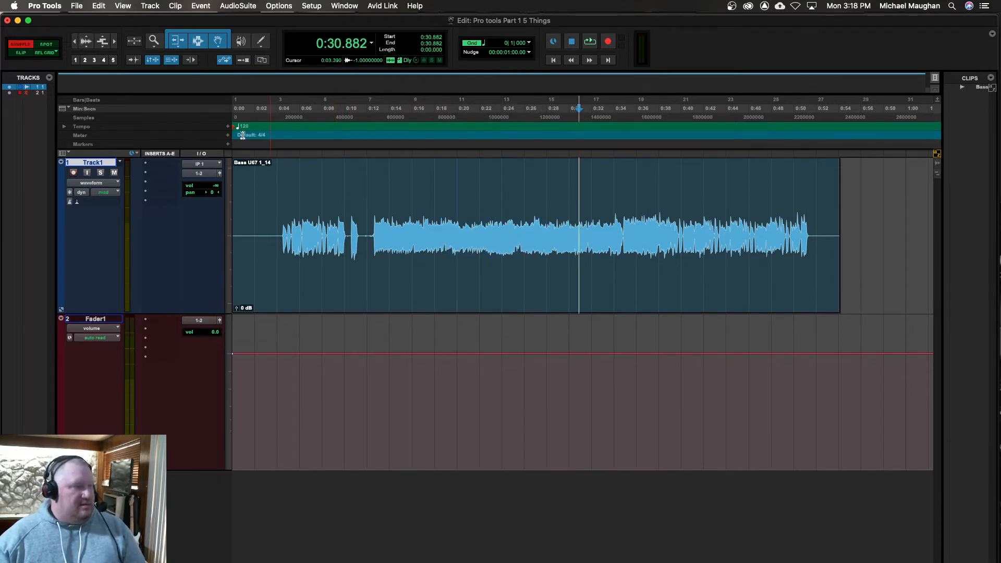
# Step: Set the edit mode to Slip and delete the section from about 0:23.870 to 0:39.241 of the bass clip on Track1
pyautogui.press('F2')
pyautogui.click(499, 192)
pyautogui.keyDown('shift'); pyautogui.click(672, 193); pyautogui.keyUp('shift')
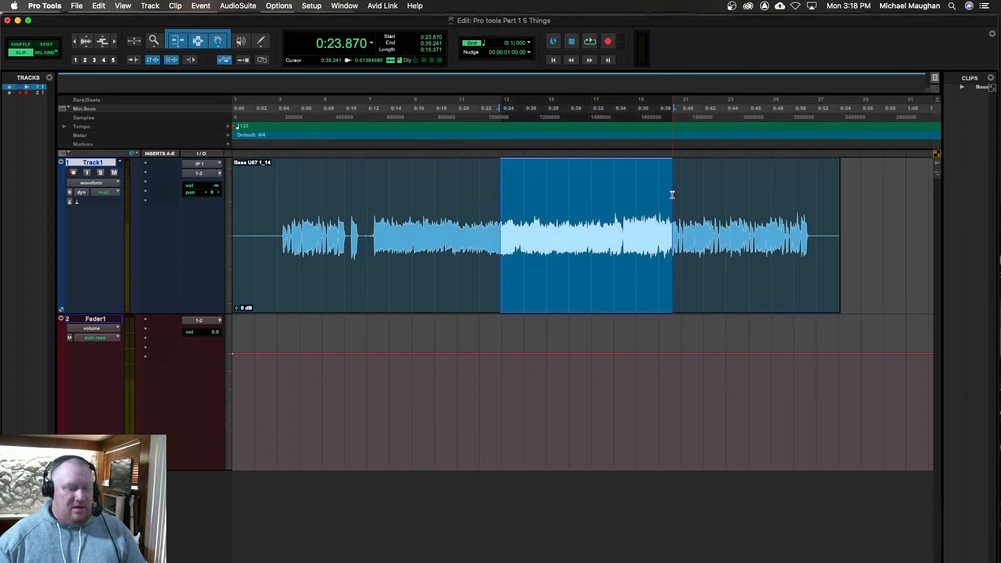
pyautogui.press('Delete')
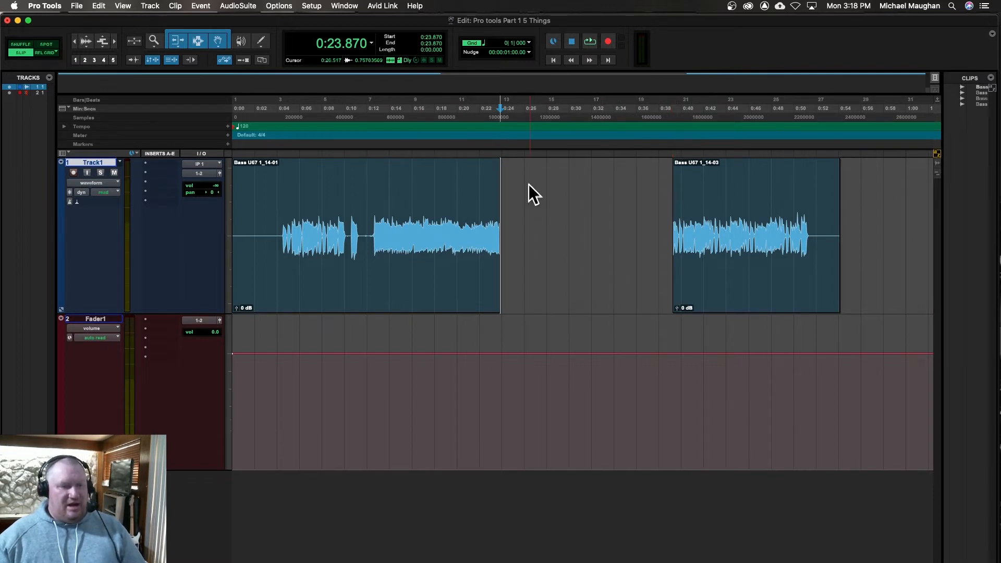
# Step: Cycle through the edit modes, including Spot and Shuffle, and return to Slip
pyautogui.press('`')
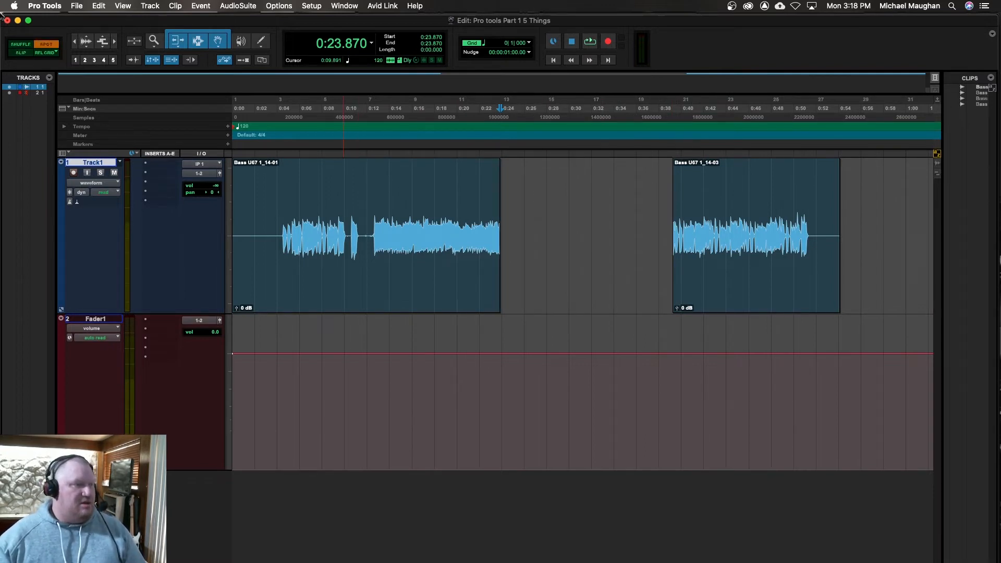
pyautogui.press('`')
pyautogui.press('`')
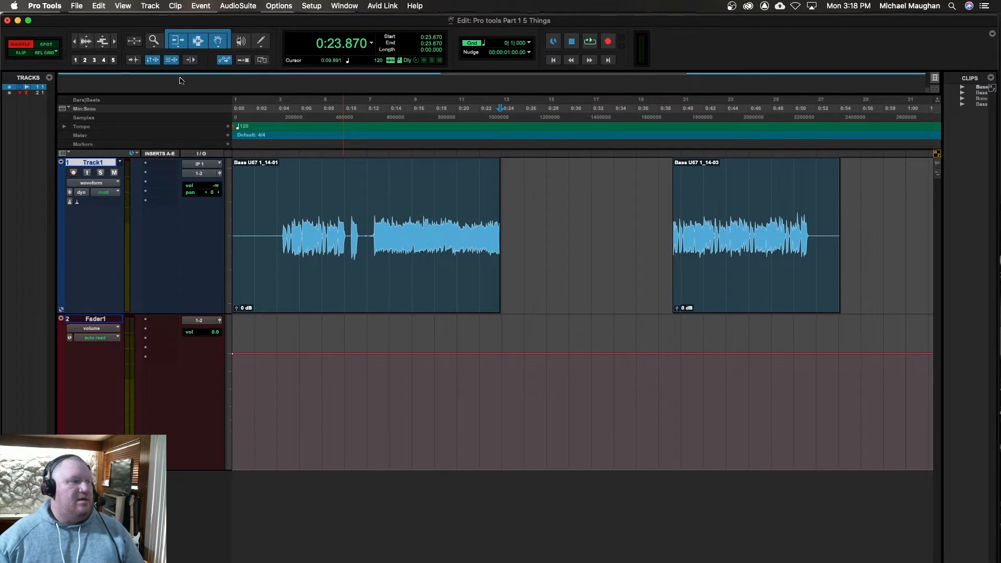
pyautogui.press('`')
# Step: Place the edit cursor at the first clip's end on Track1, select the gap up to the next clip, and clear the selection
pyautogui.click(483, 193)
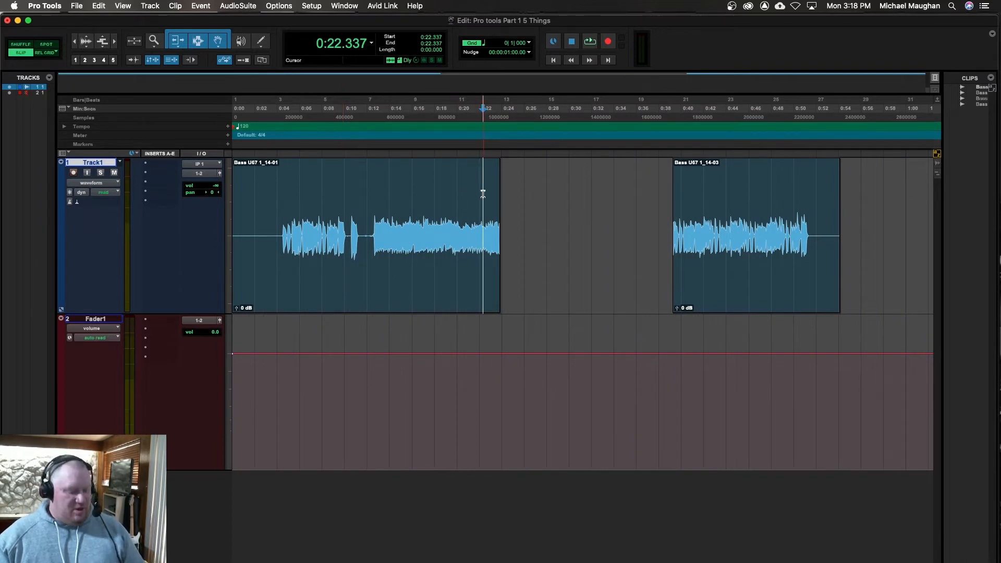
pyautogui.press('Tab')
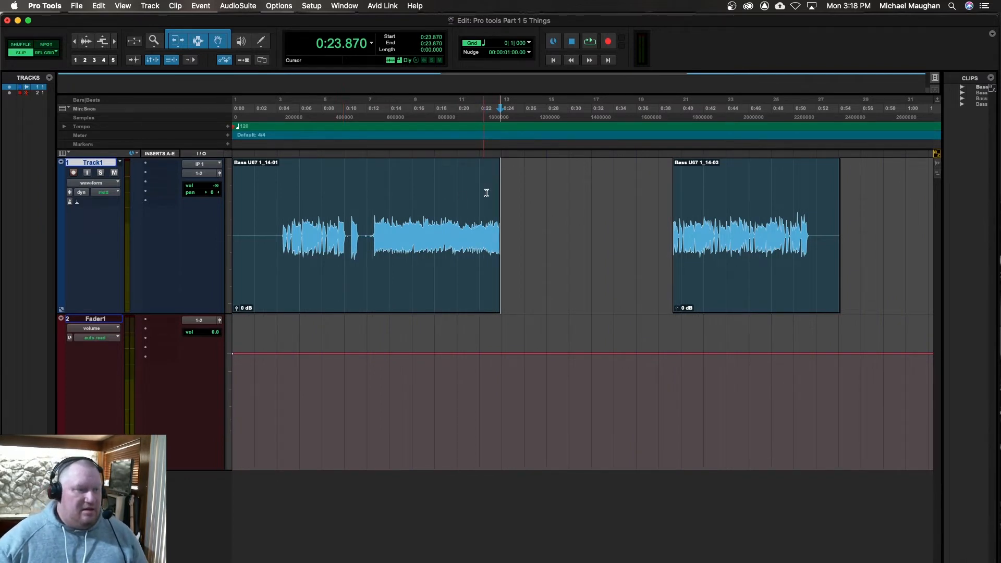
pyautogui.hotkey('shift', 'Tab')
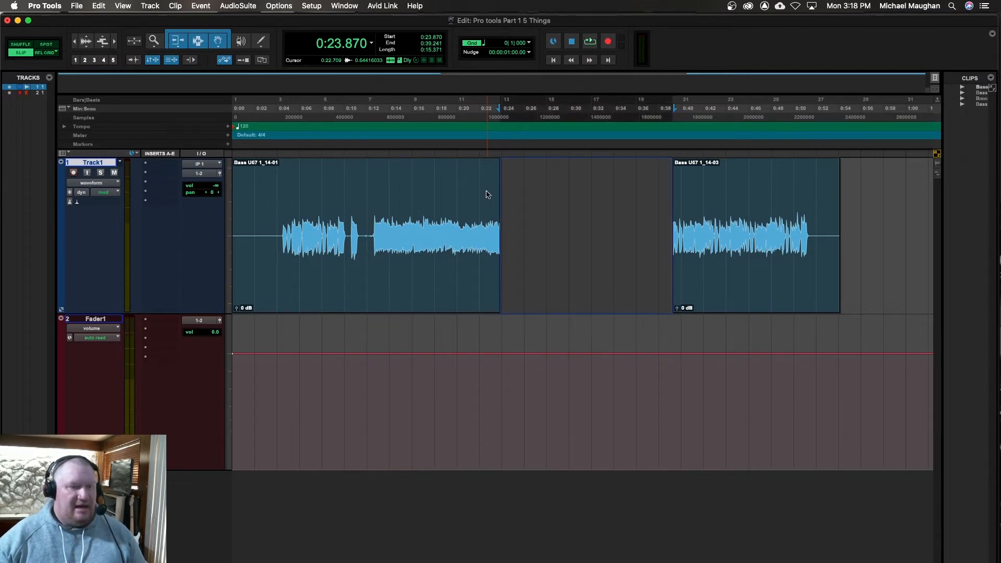
pyautogui.press('Down')
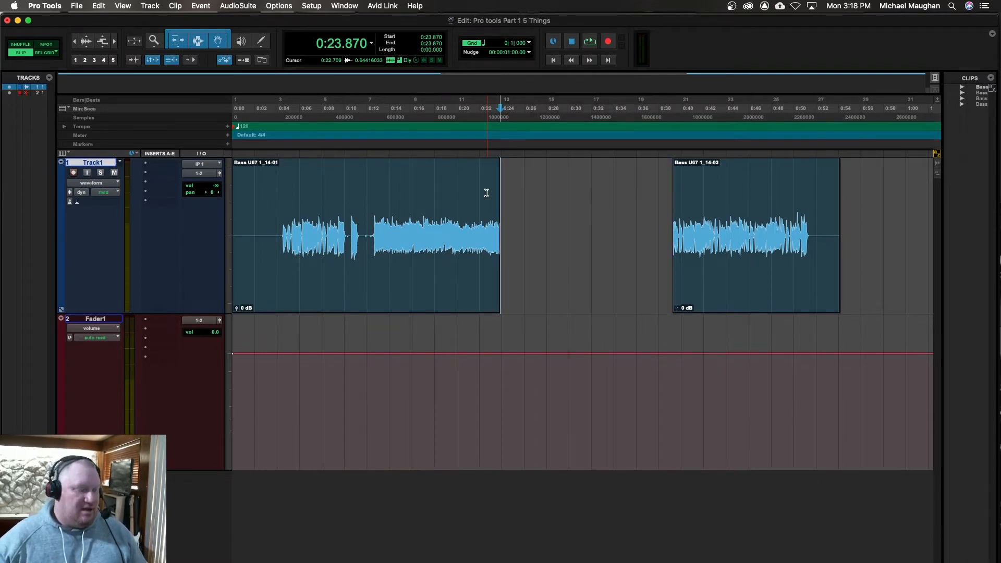
# Step: Set the edit mode to Shuffle and try deleting the empty gap between the two clips on Track1, undoing the deletion
pyautogui.click(31, 45)
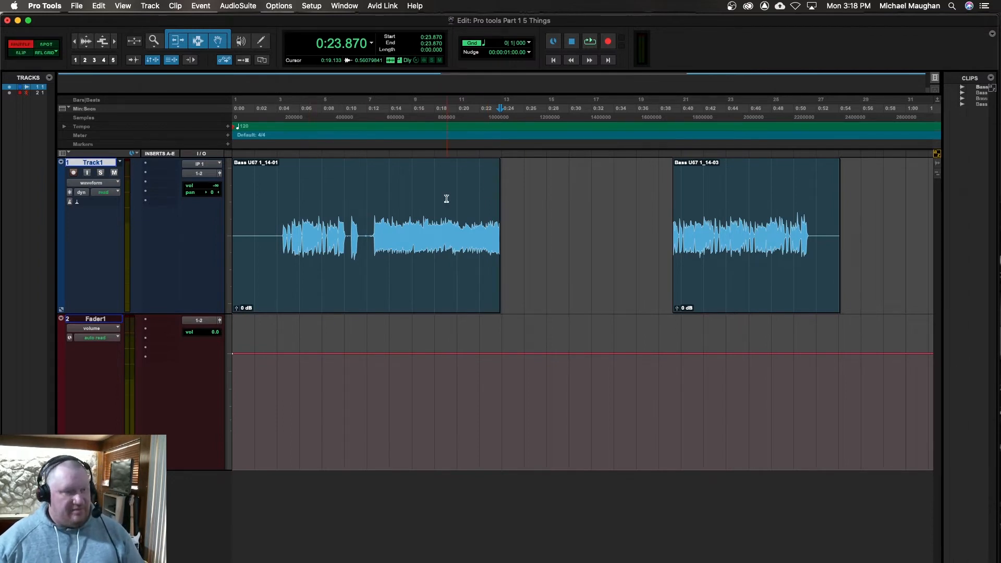
pyautogui.hotkey('shift', 'Tab')
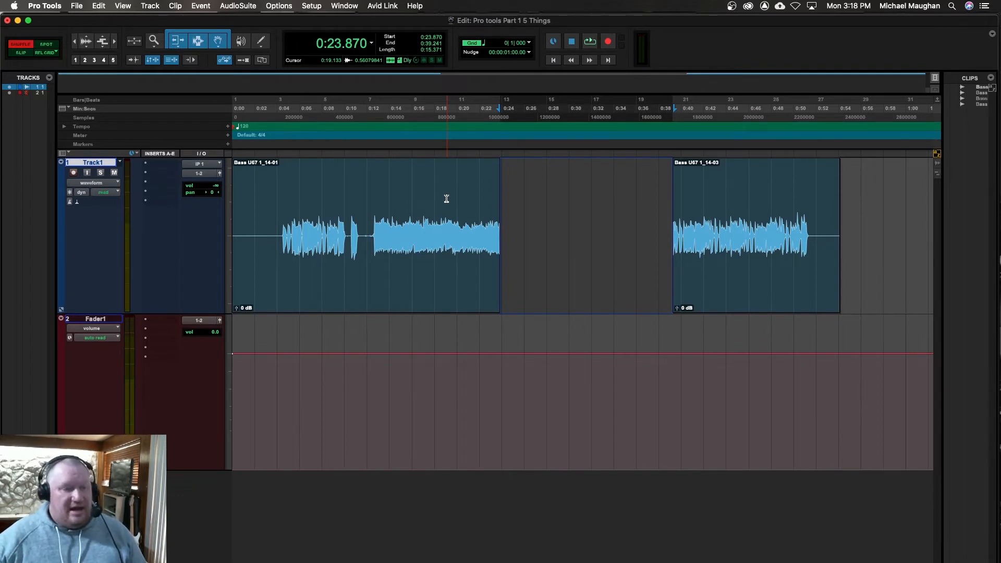
pyautogui.press('Delete')
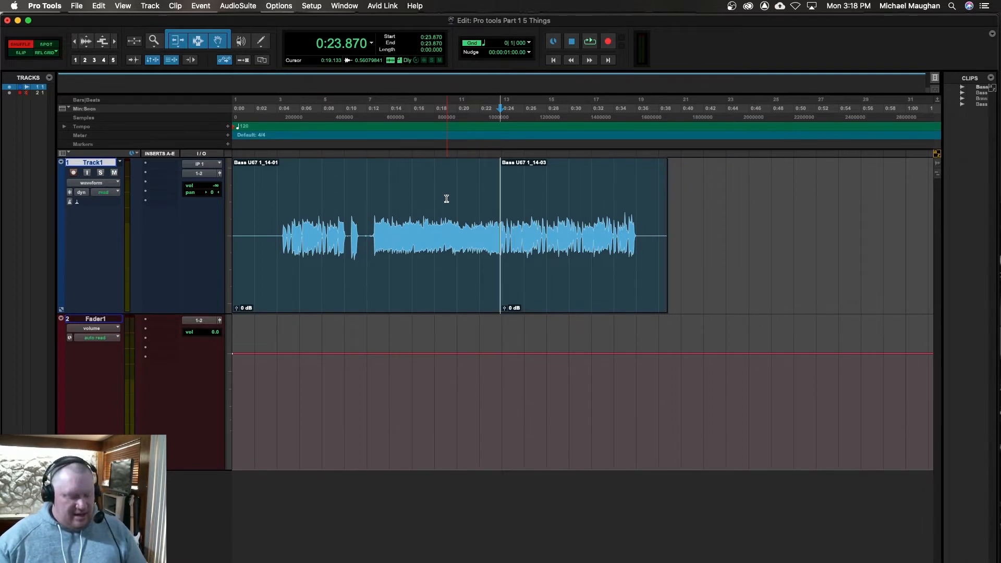
pyautogui.press('super+z')
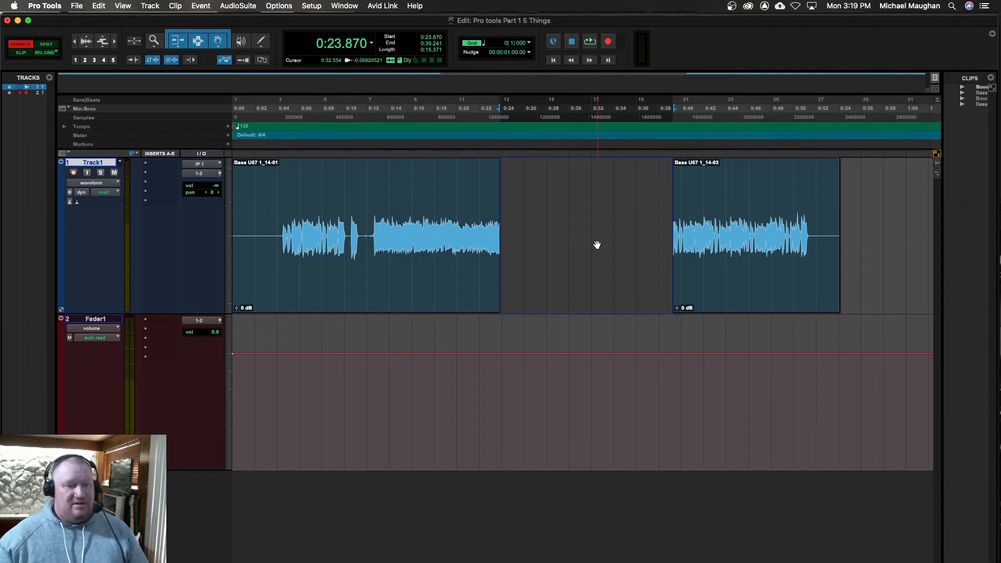
# Step: Separate the first clip on Track1 at about 0:12.492 and select the part after the split
pyautogui.click(372, 218)
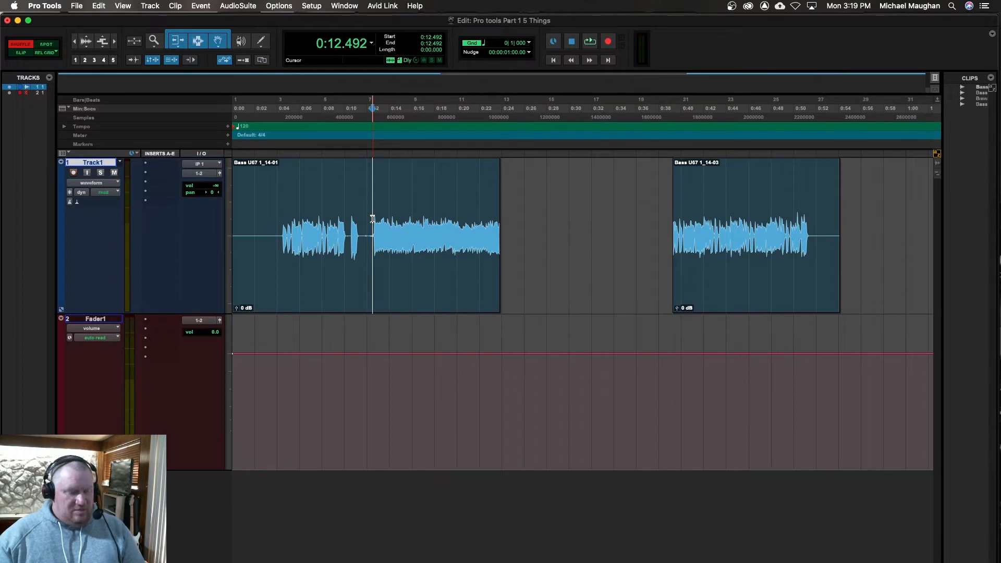
pyautogui.press('b')
pyautogui.click(418, 276)
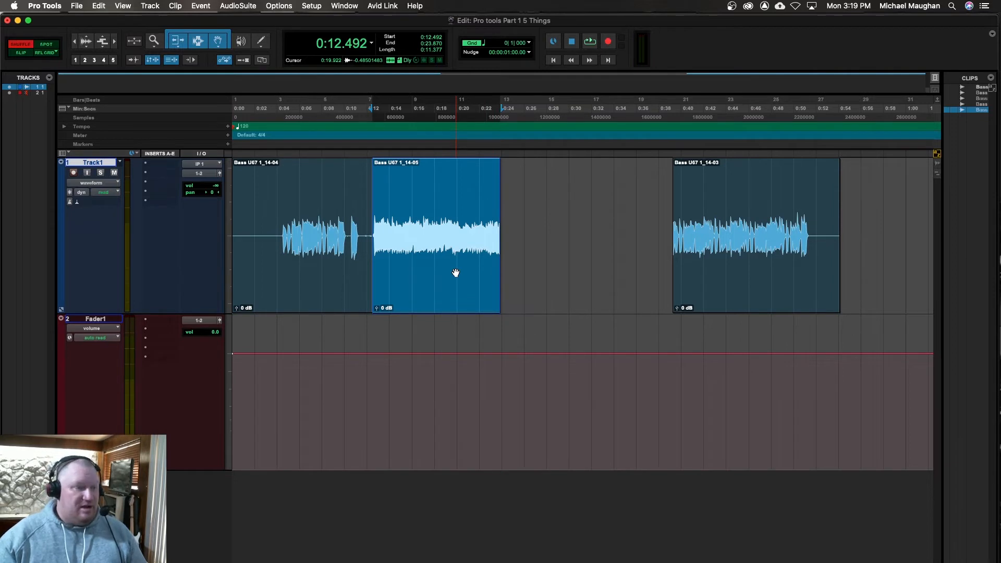
# Step: Nudge the selected clip forward in one-second increments to start at 0:16.496 and view the available nudge values
pyautogui.press('+')
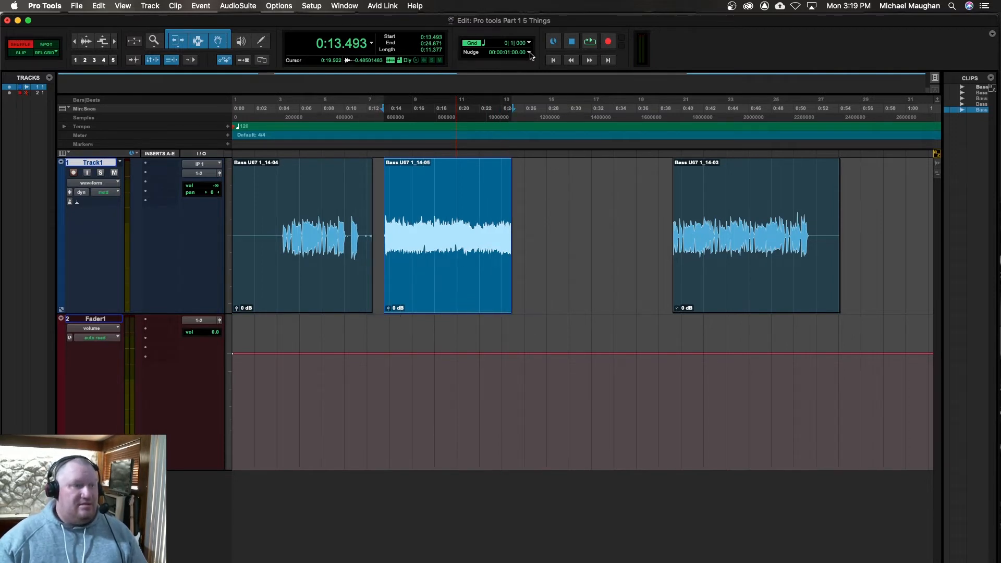
pyautogui.press('+')
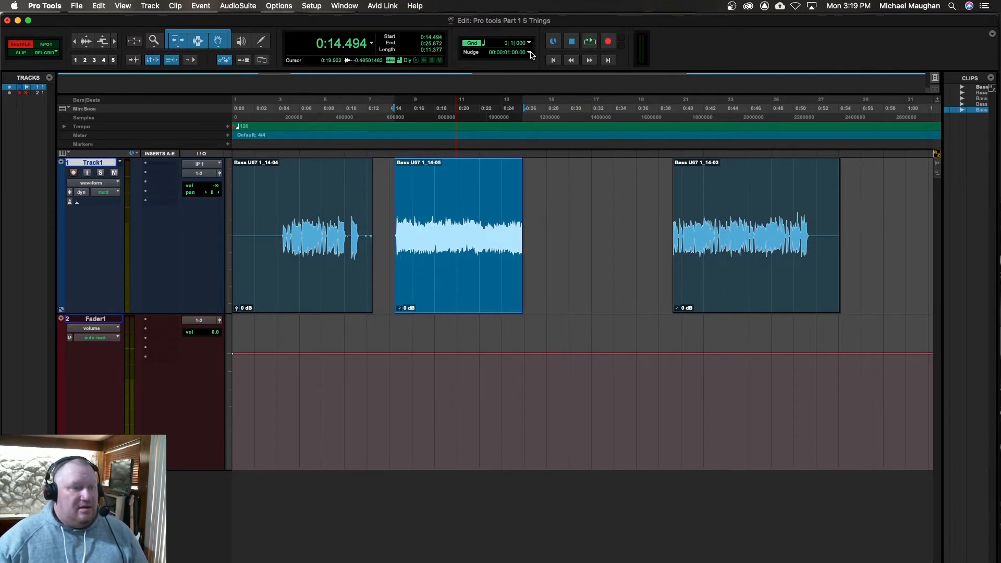
pyautogui.press('+')
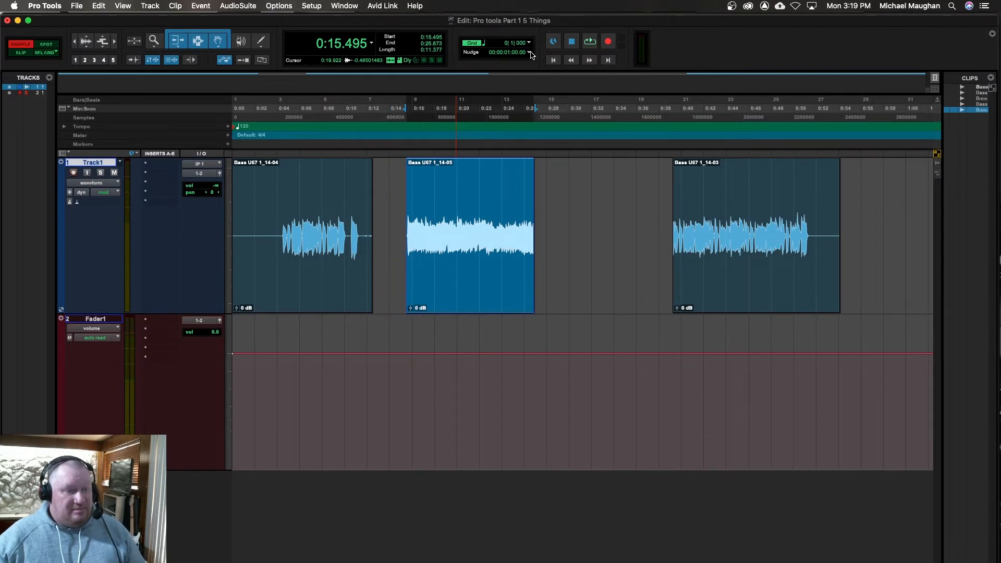
pyautogui.press('+')
pyautogui.click(530, 53)
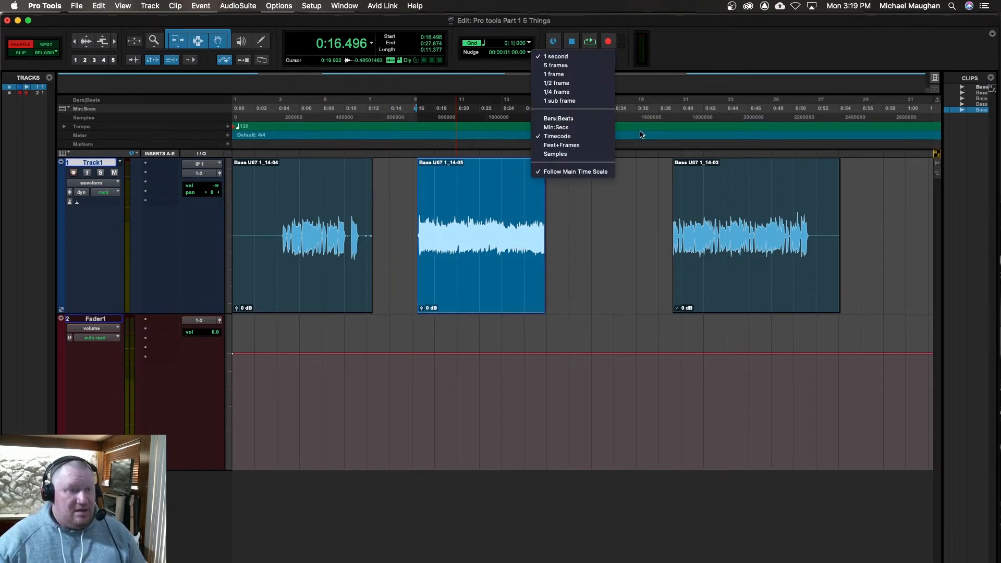
pyautogui.click(733, 72)
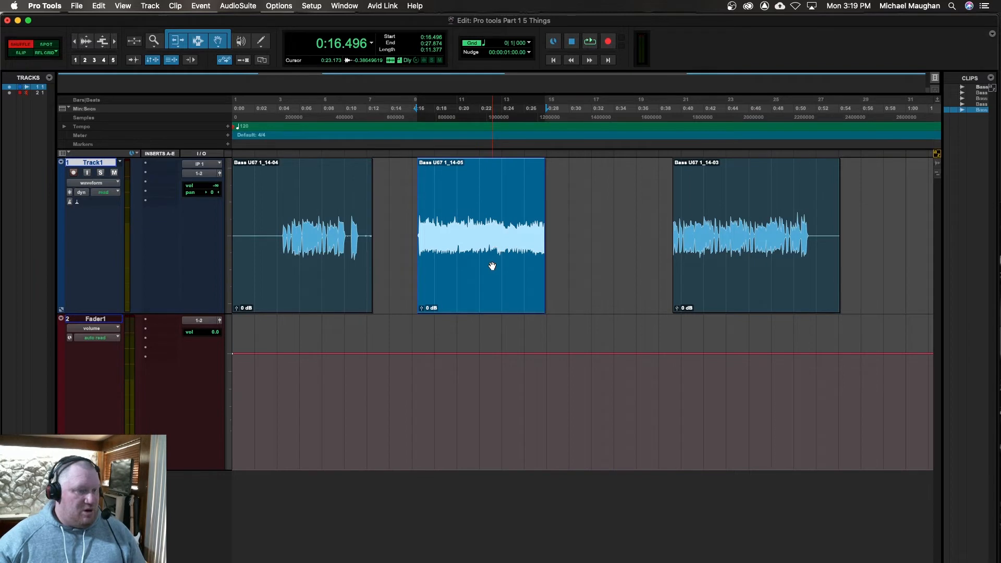
# Step: Nudge the selected clip back in one-second increments to start at 0:12.492
pyautogui.press('-')
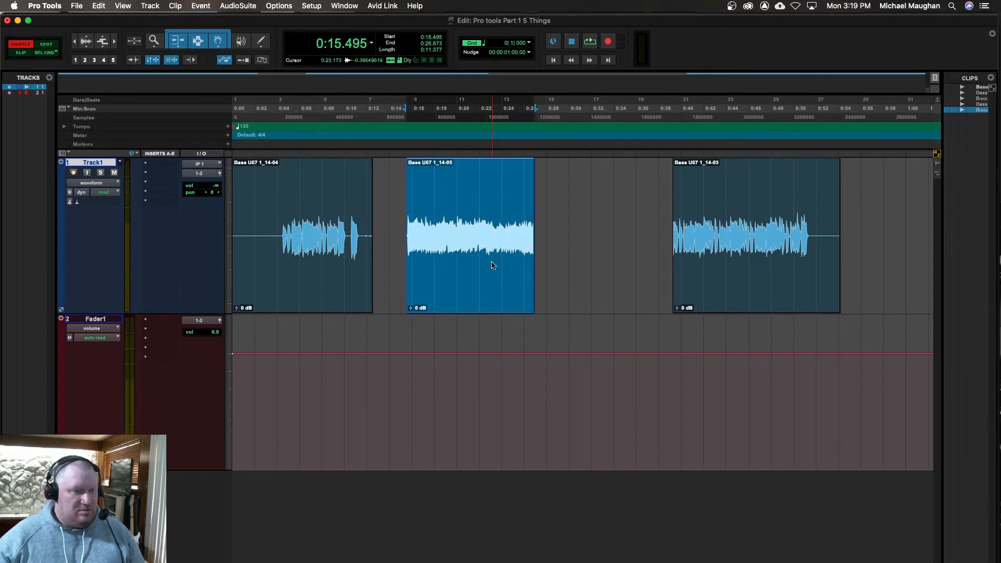
pyautogui.press('-')
pyautogui.press('-')
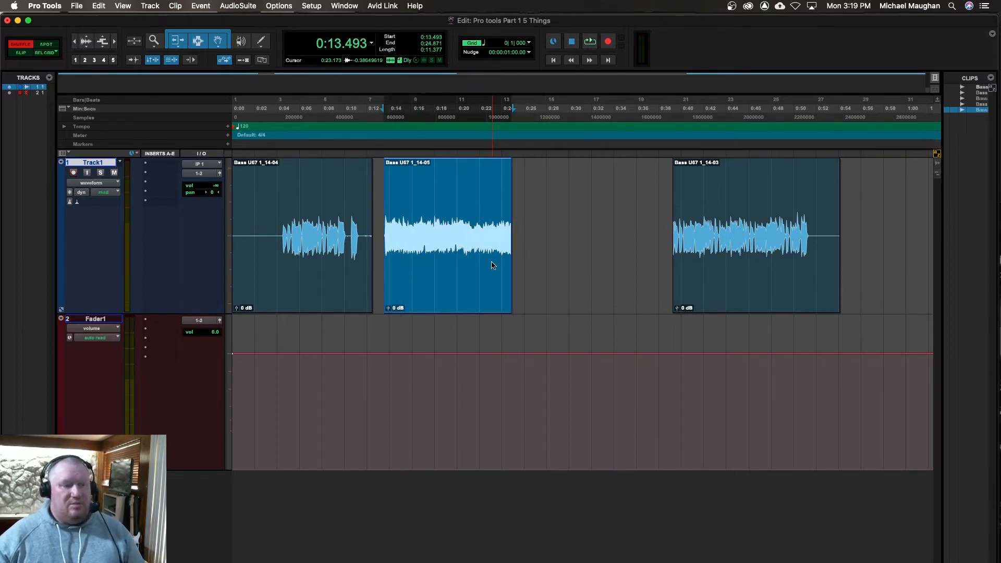
pyautogui.press('-')
# Step: Undo the clip separation and the earlier edits on Track1 to restore the full bass clip
pyautogui.press('super+z')
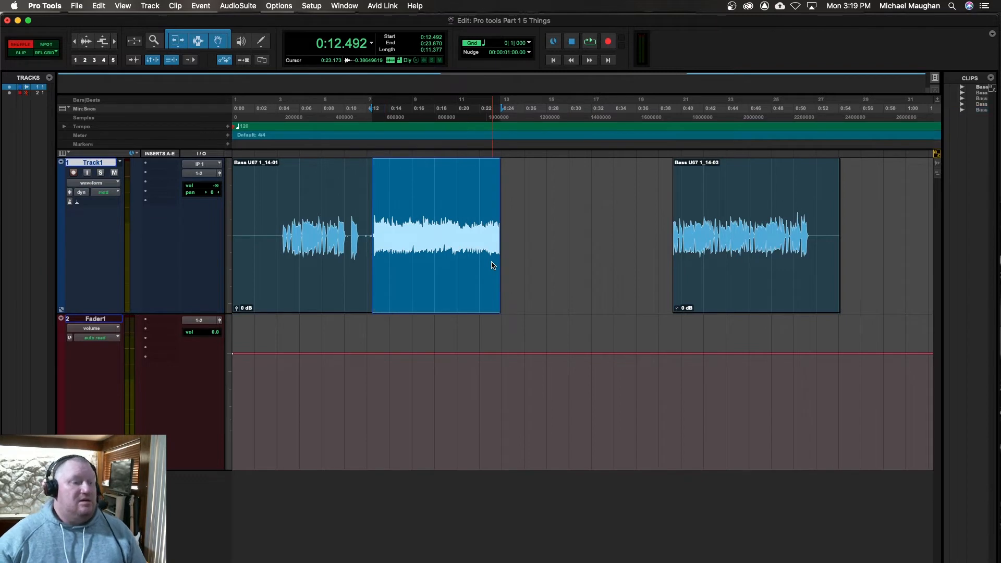
pyautogui.press('super+z')
pyautogui.press('super+z')
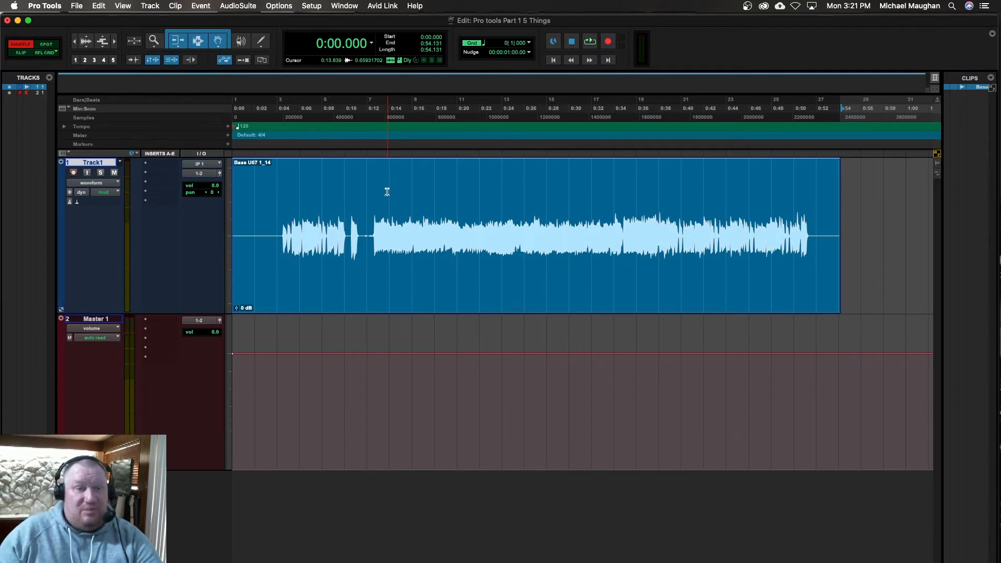
# Step: Switch to Spot mode, open the Spot dialog for the bass clip, and change its time scale to Timecode and back to Min:Secs
pyautogui.click(47, 44)
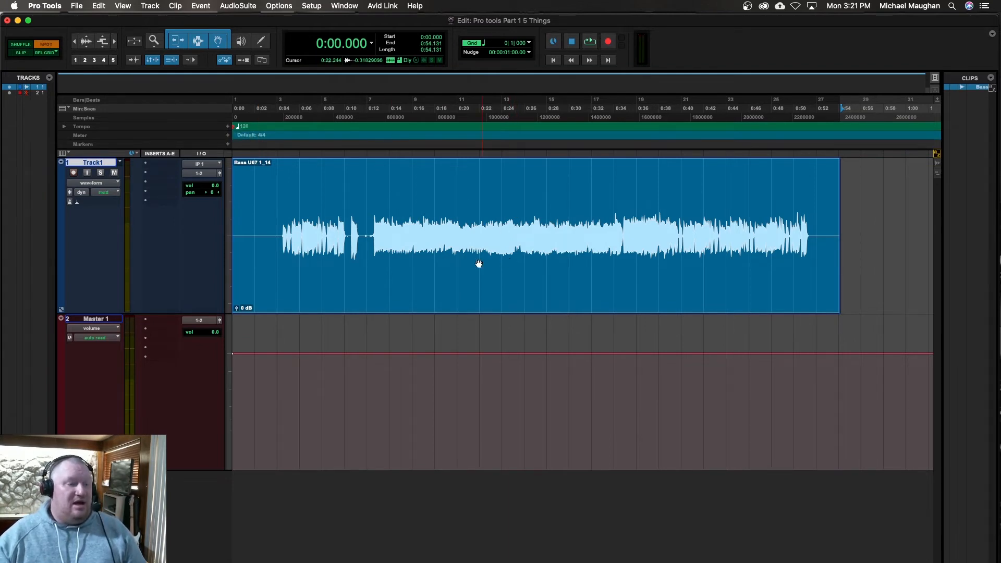
pyautogui.click(504, 286)
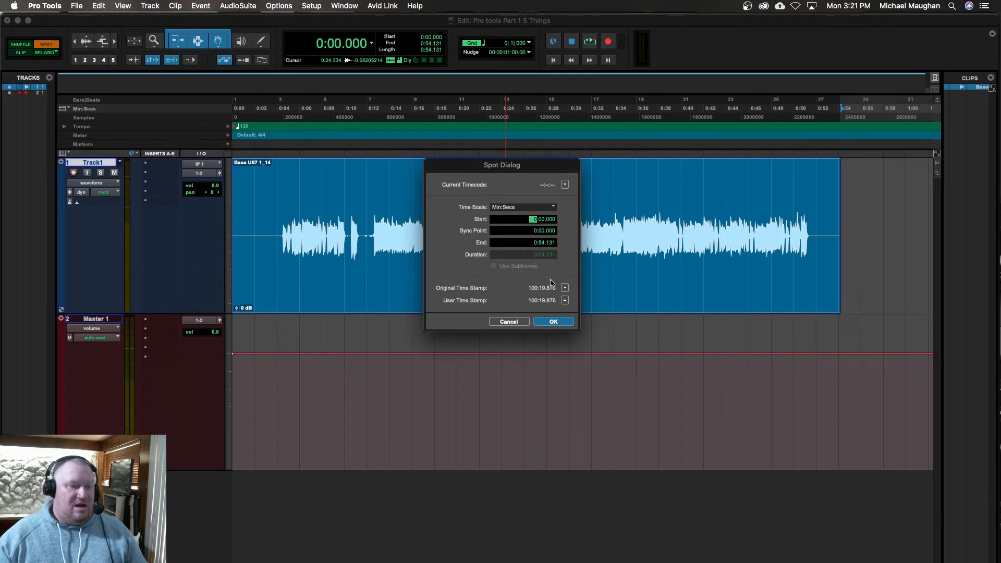
pyautogui.click(519, 208)
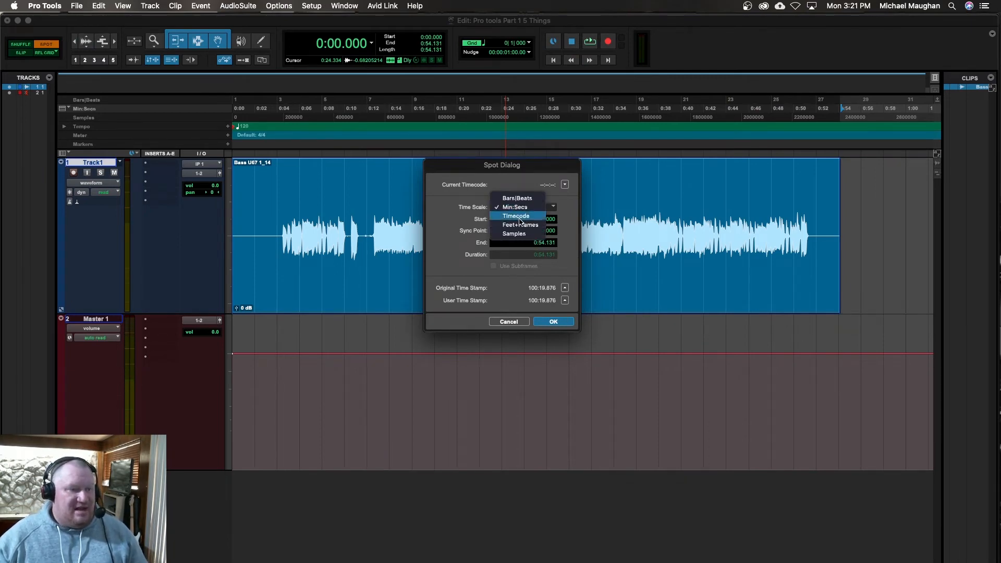
pyautogui.click(525, 217)
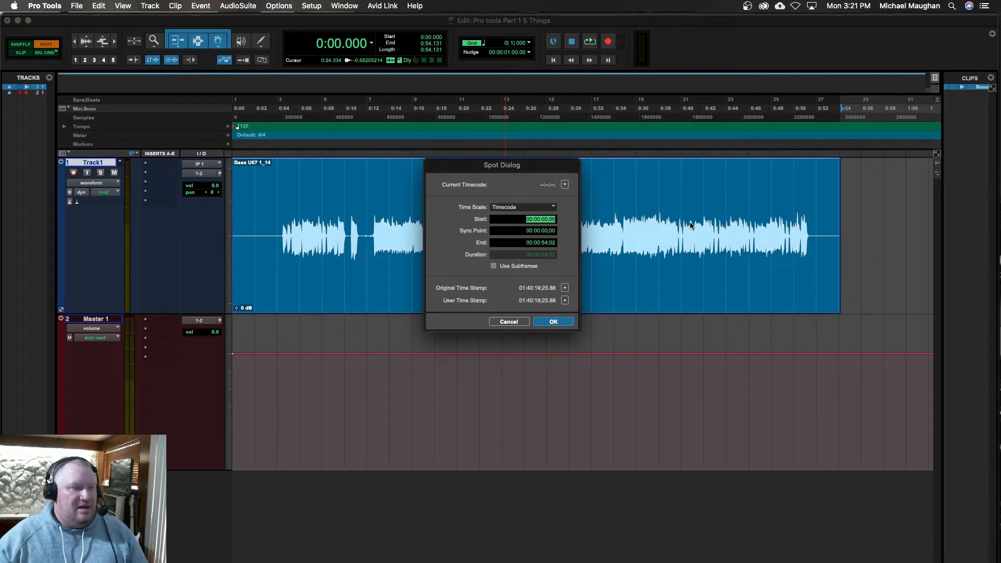
pyautogui.click(540, 208)
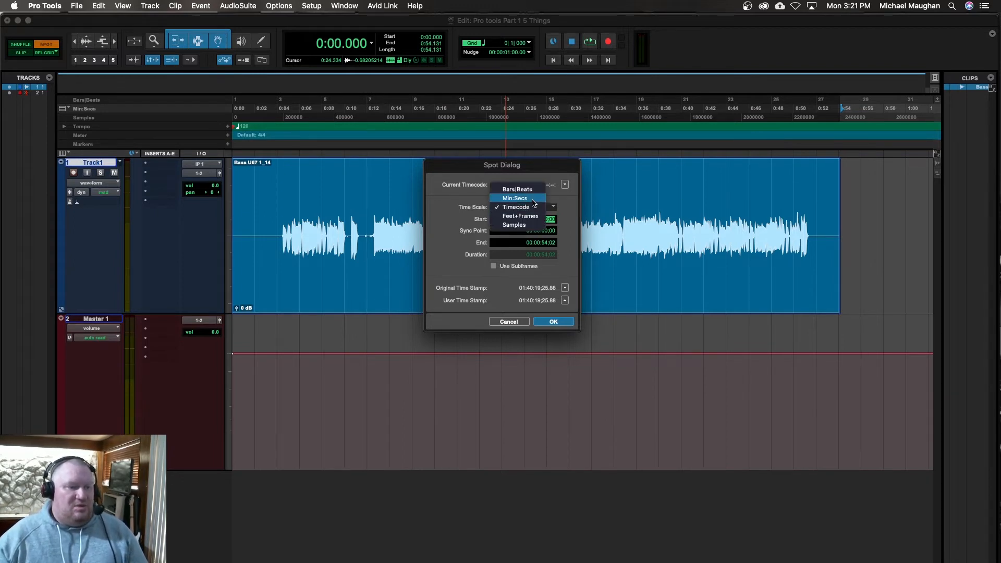
pyautogui.click(531, 199)
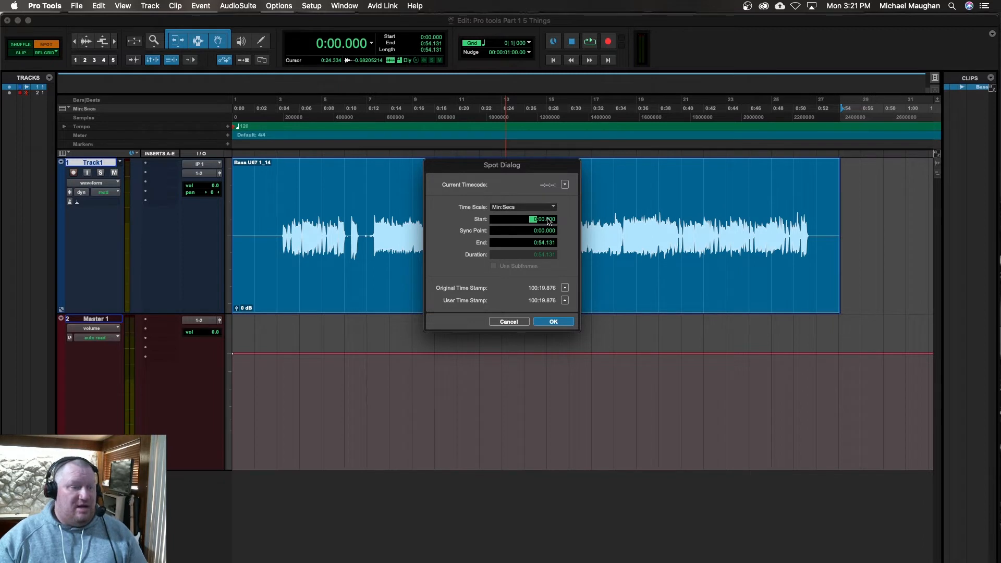
# Step: Spot the bass clip to start at 0:20.000 and undo the move
pyautogui.write('0')
pyautogui.press('BackSpace')
pyautogui.click(542, 221)
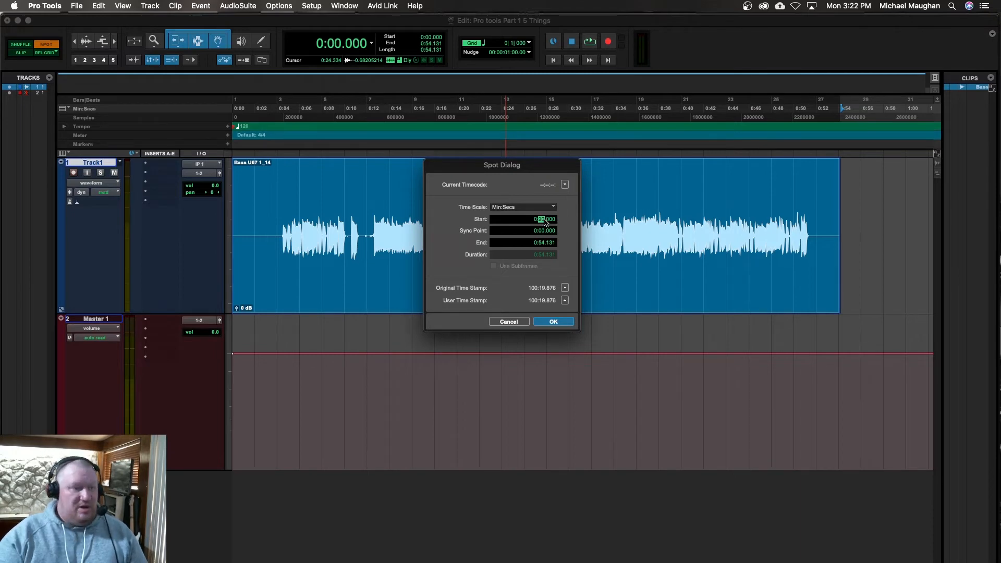
pyautogui.press('Return')
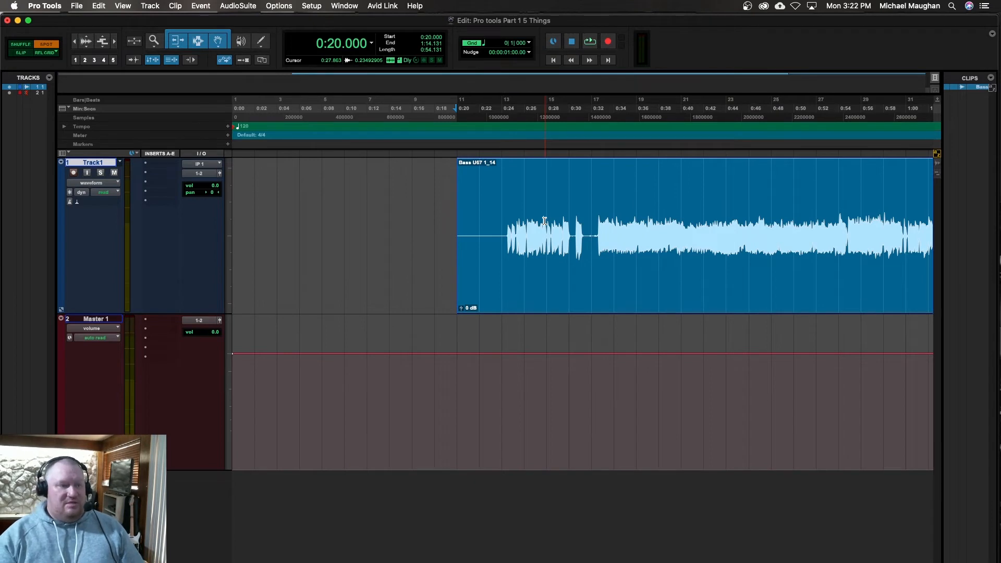
pyautogui.moveTo(739, 268); pyautogui.dragTo(368, 95)
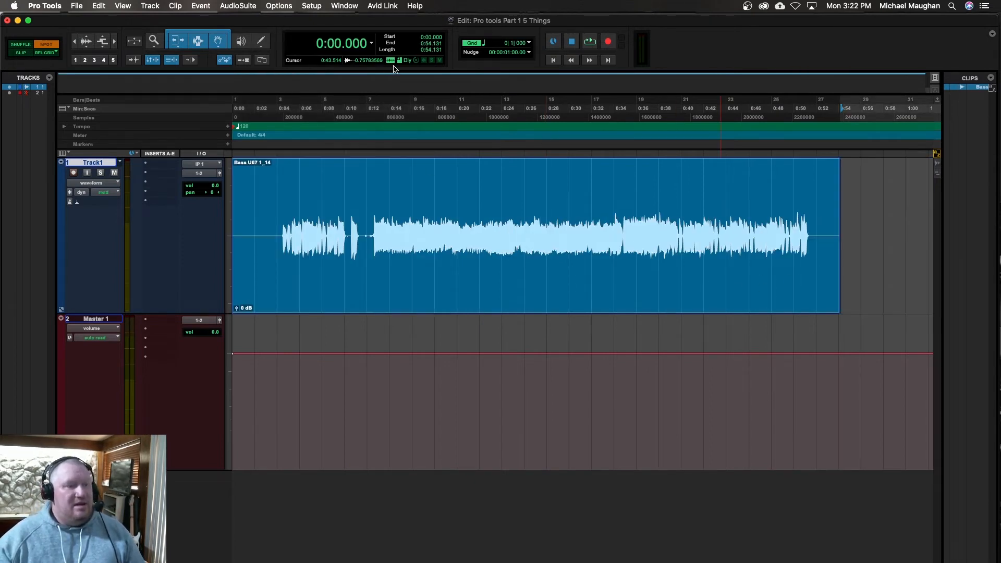
# Step: Spot the bass clip to start at bar 17|1|000 using the Bars|Beats time scale, and undo the move
pyautogui.click(480, 270)
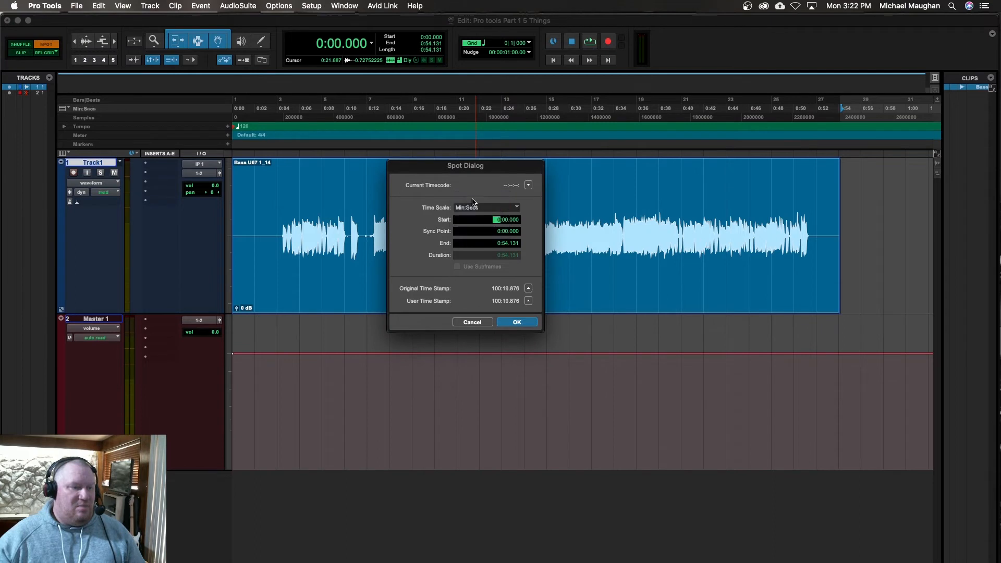
pyautogui.click(471, 207)
pyautogui.click(471, 200)
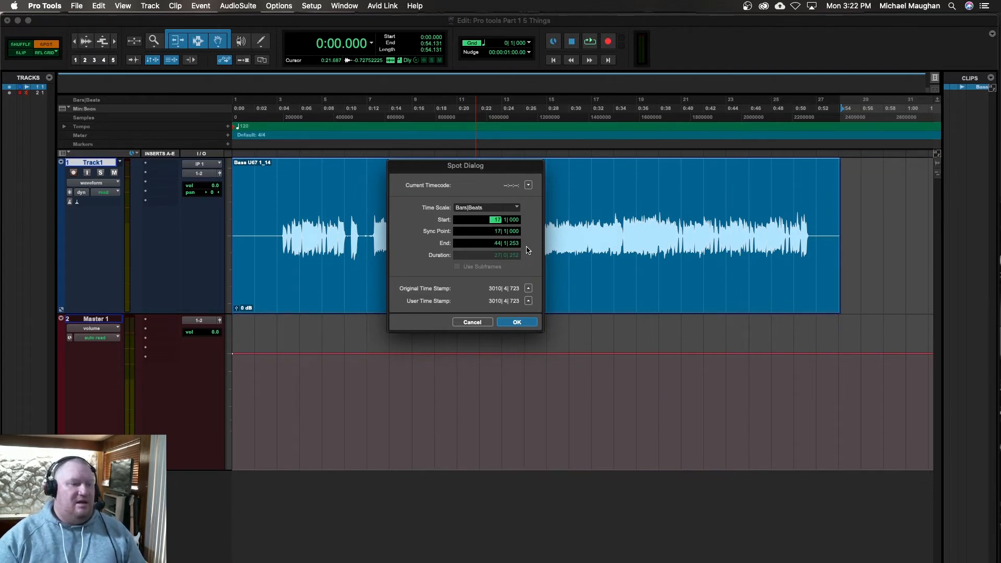
pyautogui.press('Return')
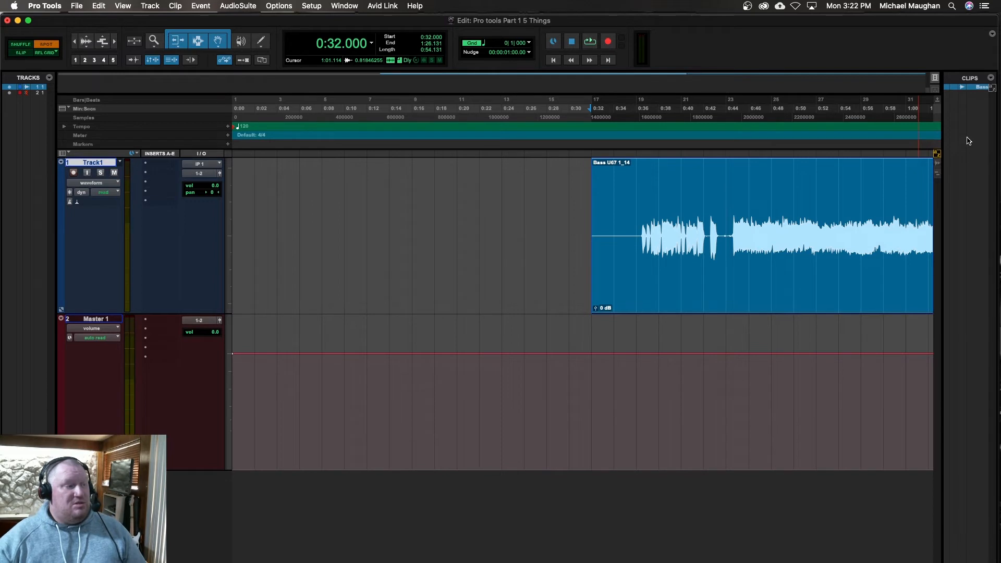
pyautogui.moveTo(738, 173); pyautogui.dragTo(658, 212)
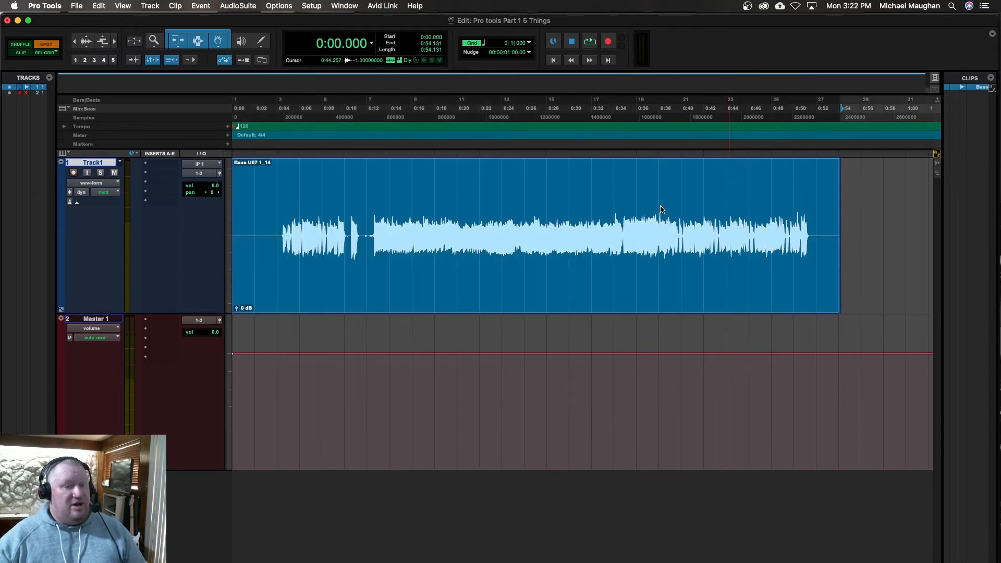
# Step: Switch to Slip mode, zoom in on the bass clip from about 0:13 to 0:22 with Normal Zoom, and zoom back out past the clip's end
pyautogui.click(19, 52)
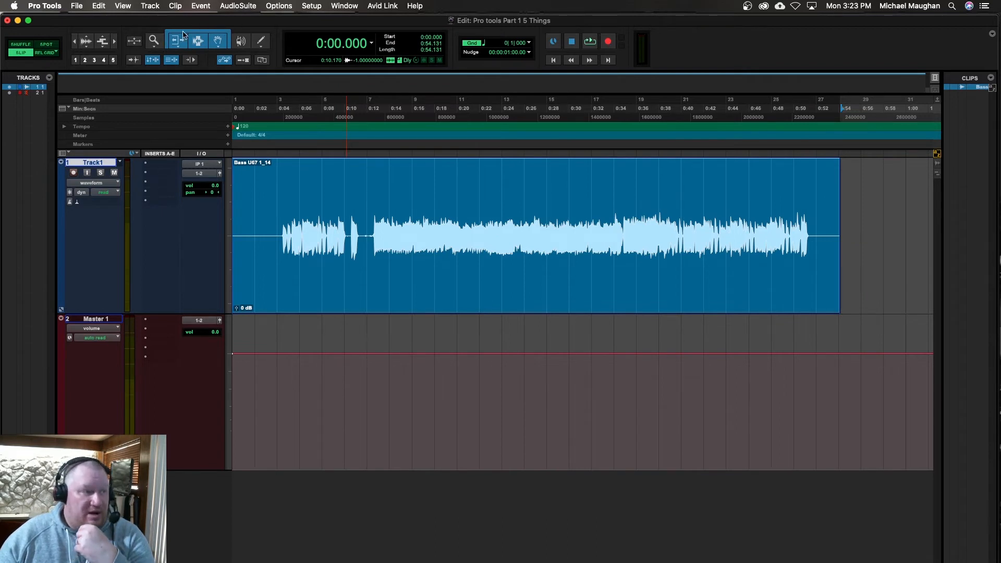
pyautogui.click(155, 44)
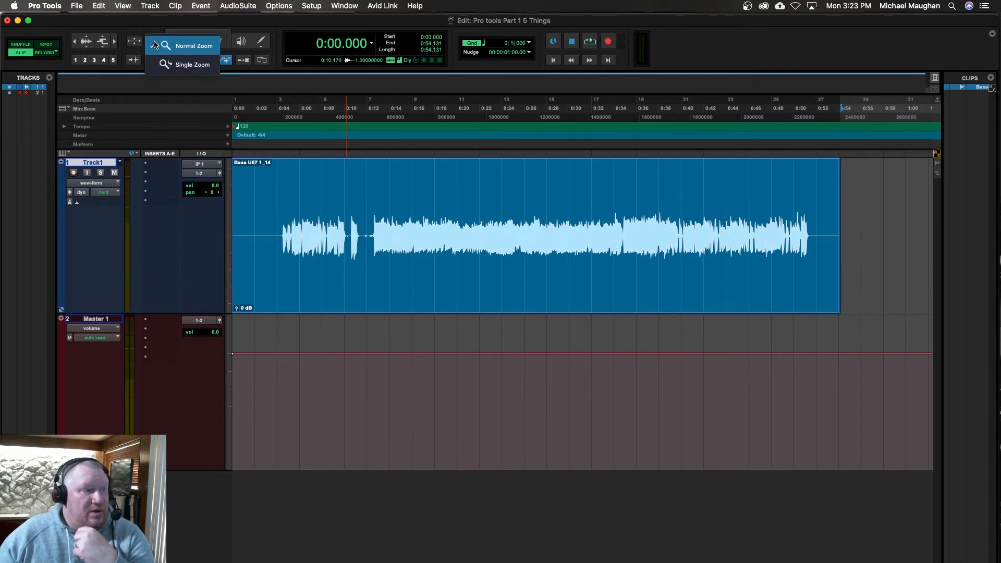
pyautogui.click(156, 45)
pyautogui.moveTo(376, 211); pyautogui.dragTo(475, 208)
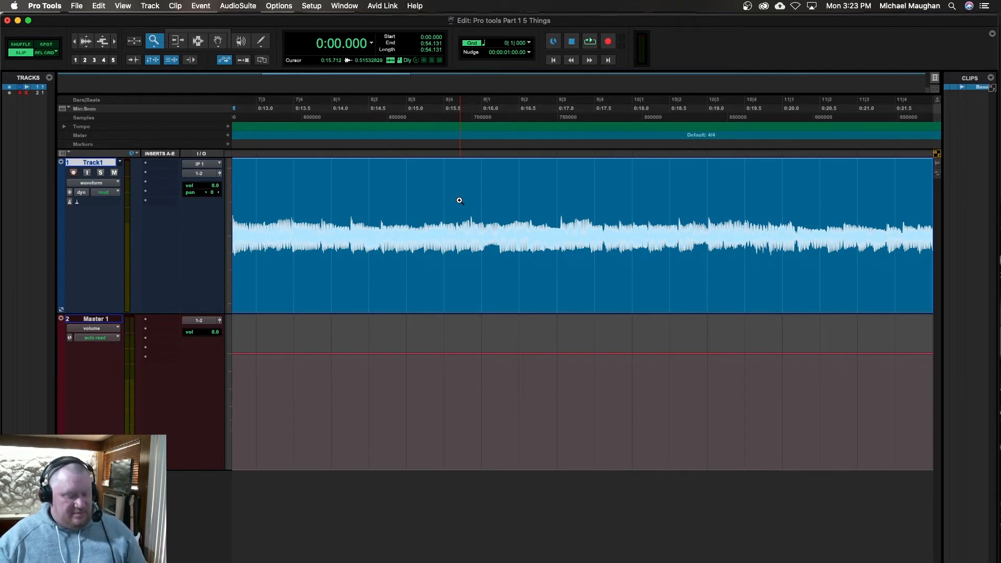
pyautogui.press('r')
pyautogui.press('r')
pyautogui.press('r')
pyautogui.press('r')
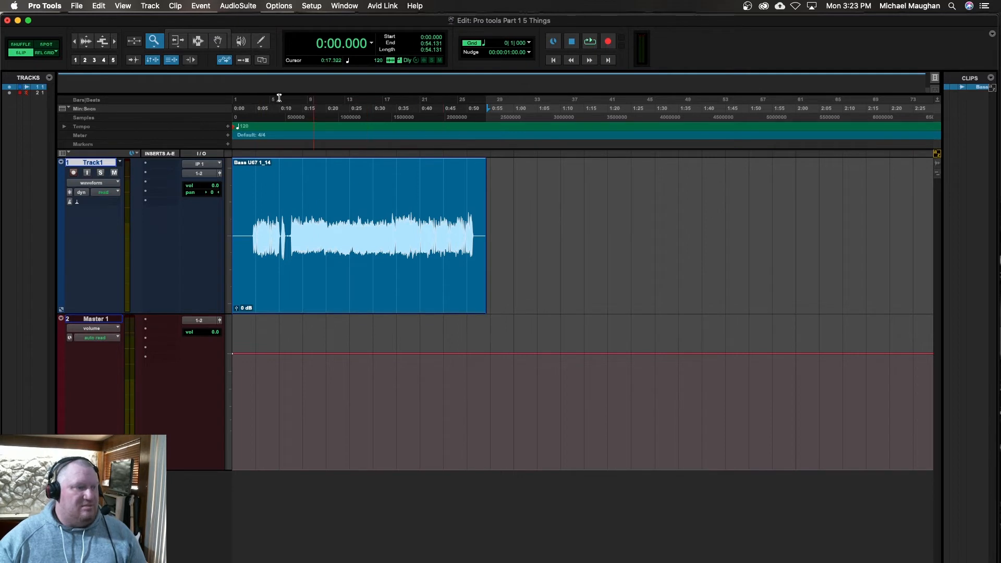
# Step: Choose the Standard Trim tool and try to extend the bass clip beyond its end and its start
pyautogui.click(177, 42)
pyautogui.click(177, 41)
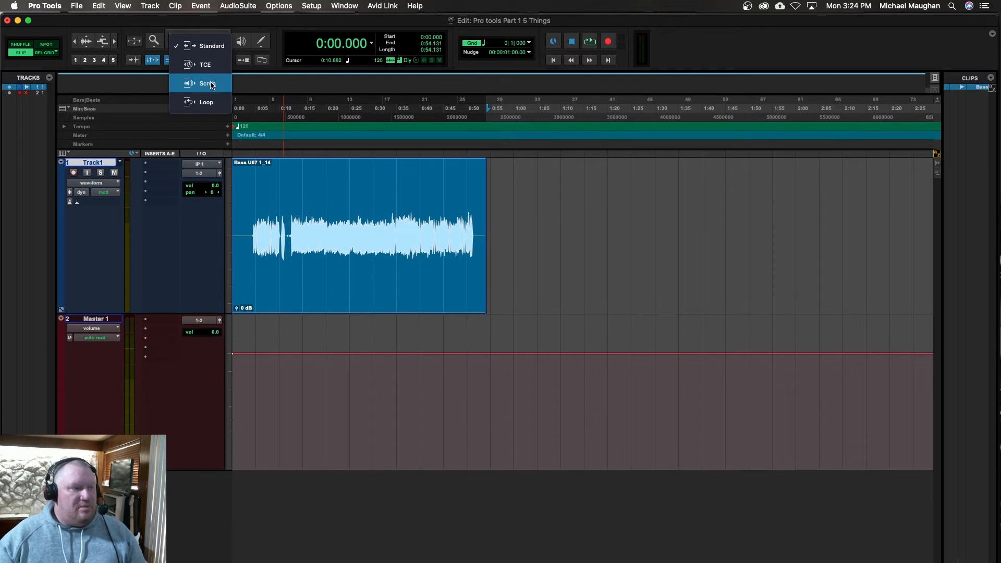
pyautogui.click(215, 47)
pyautogui.moveTo(467, 194); pyautogui.dragTo(580, 188)
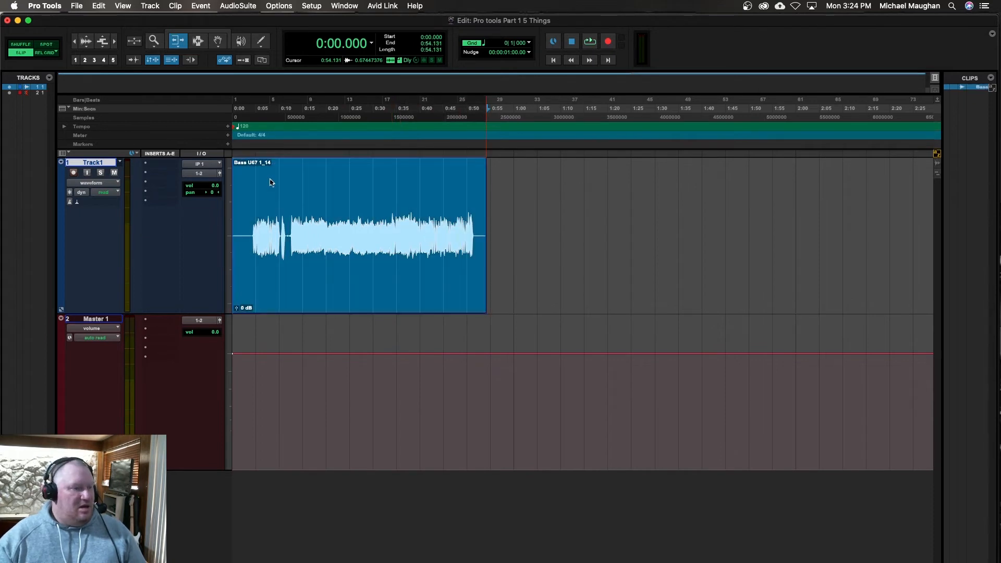
pyautogui.moveTo(318, 188); pyautogui.dragTo(174, 174)
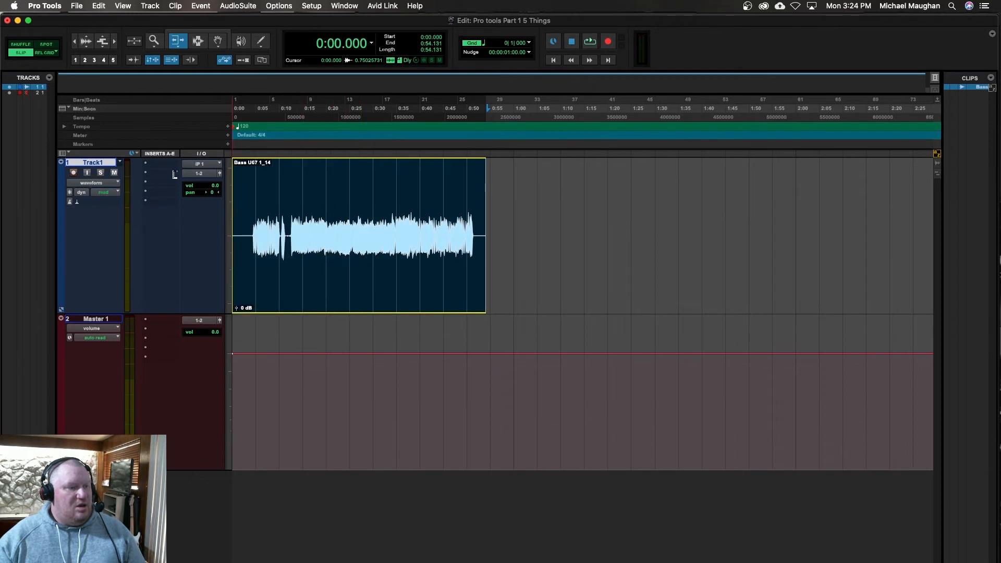
pyautogui.moveTo(245, 165); pyautogui.dragTo(245, 167)
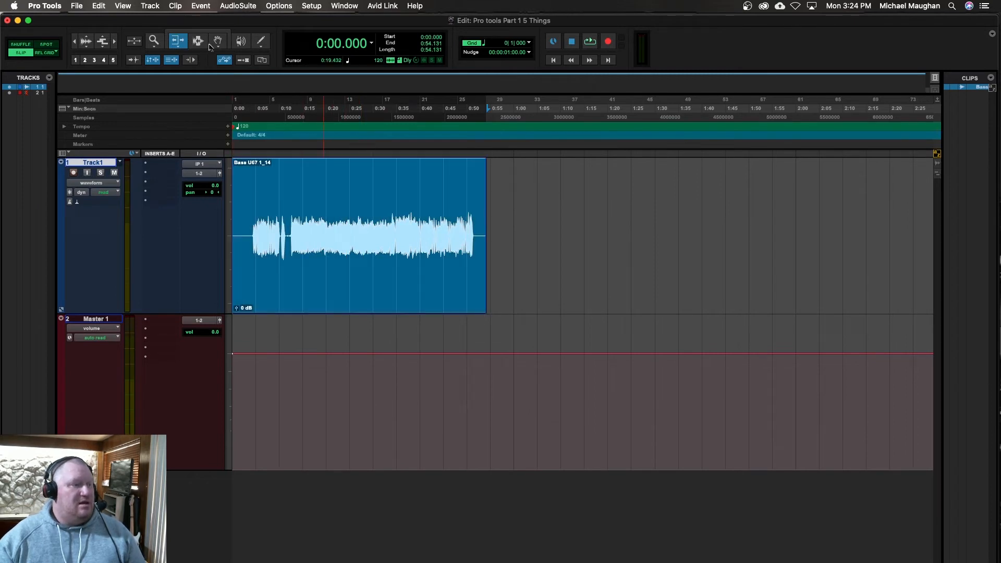
# Step: Place the edit cursor at several points in the bass clip with the Selector tool, ending at 0:41.529
pyautogui.click(198, 42)
pyautogui.click(335, 166)
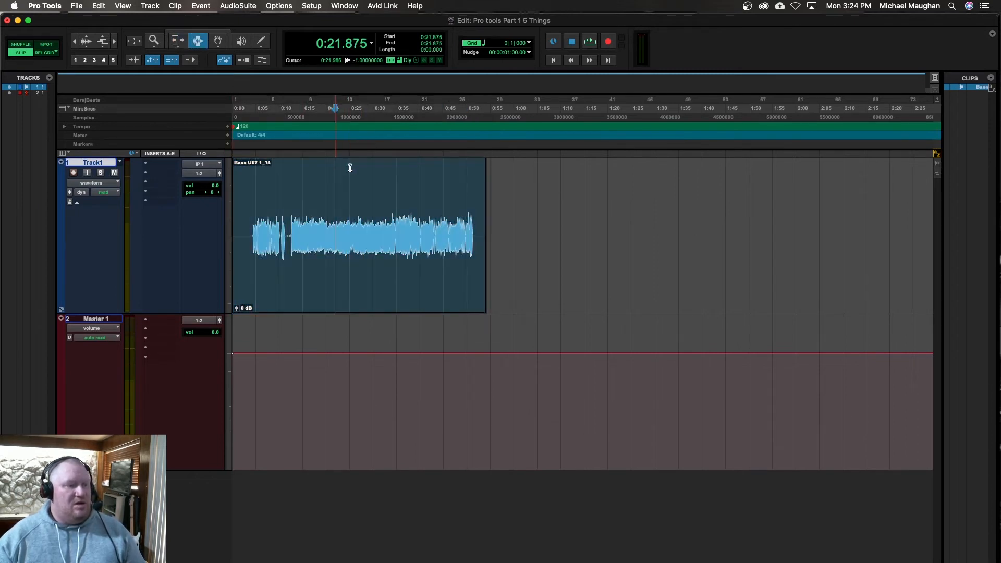
pyautogui.click(410, 168)
pyautogui.click(279, 170)
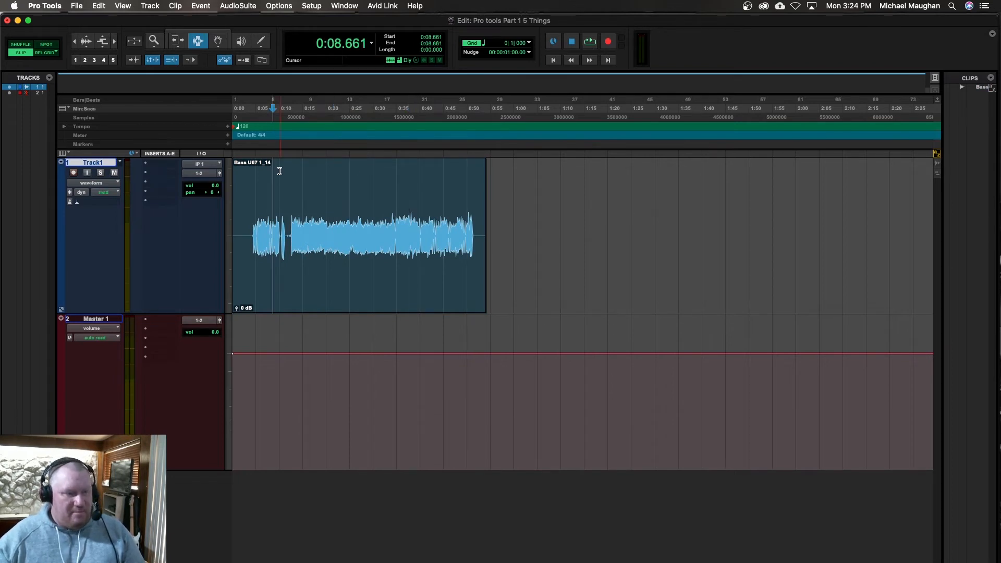
pyautogui.click(427, 180)
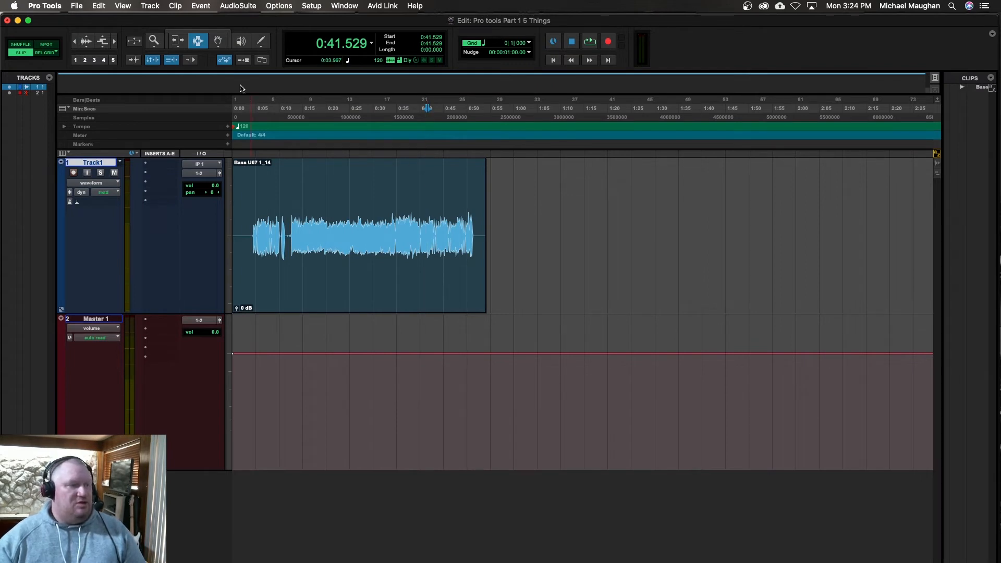
# Step: Set the Grabber tool to Object mode and return it to Time mode
pyautogui.click(217, 41)
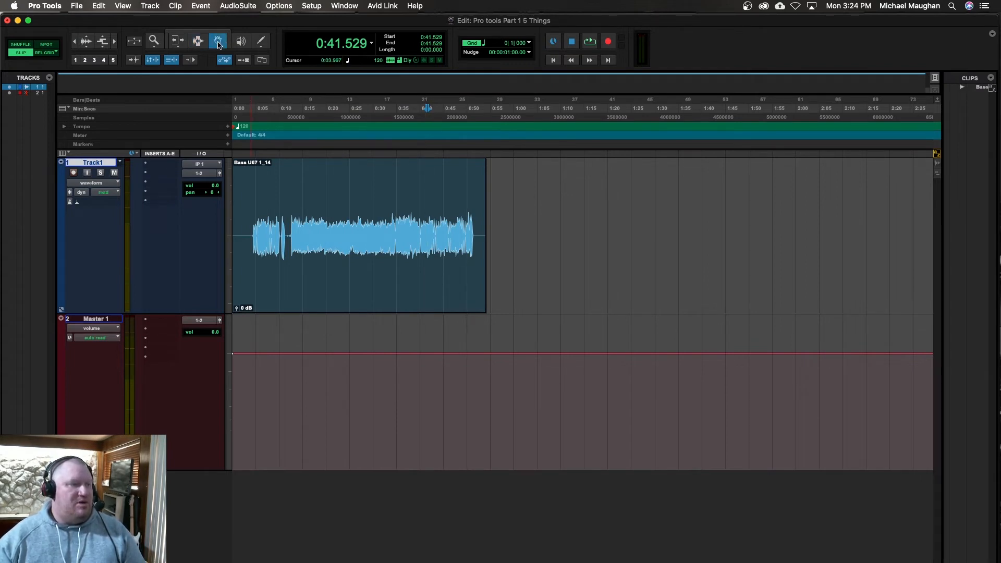
pyautogui.click(217, 44)
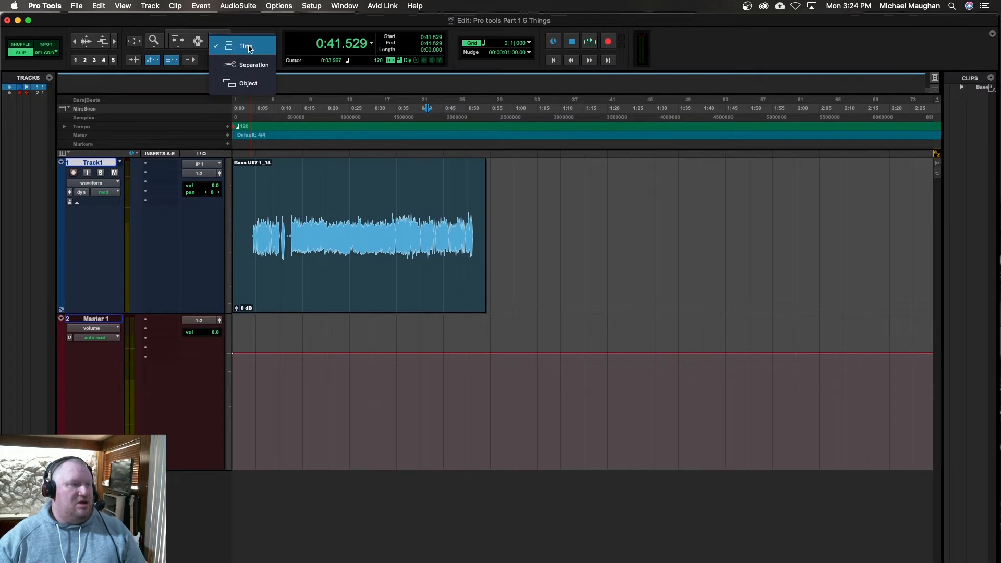
pyautogui.click(249, 84)
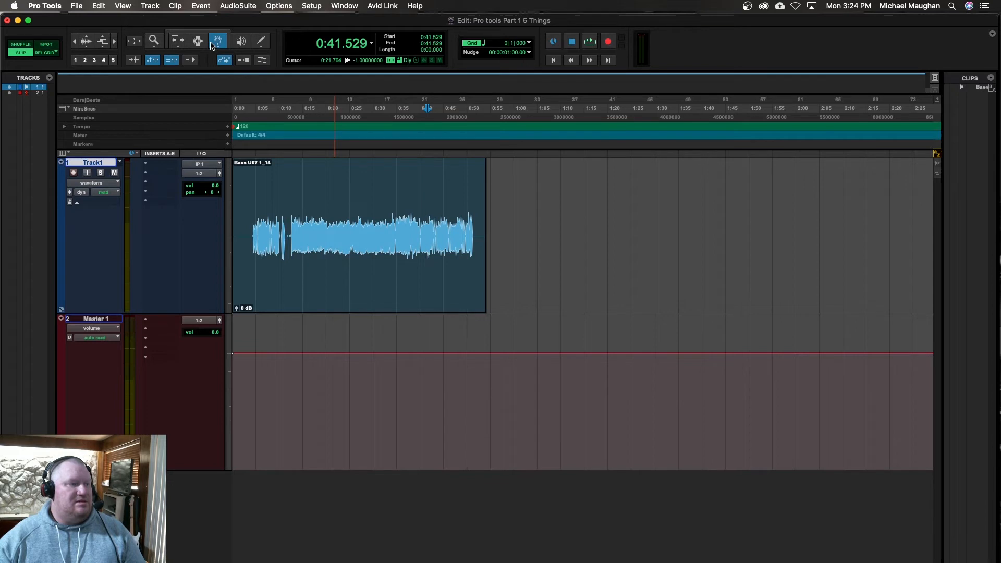
pyautogui.click(221, 47)
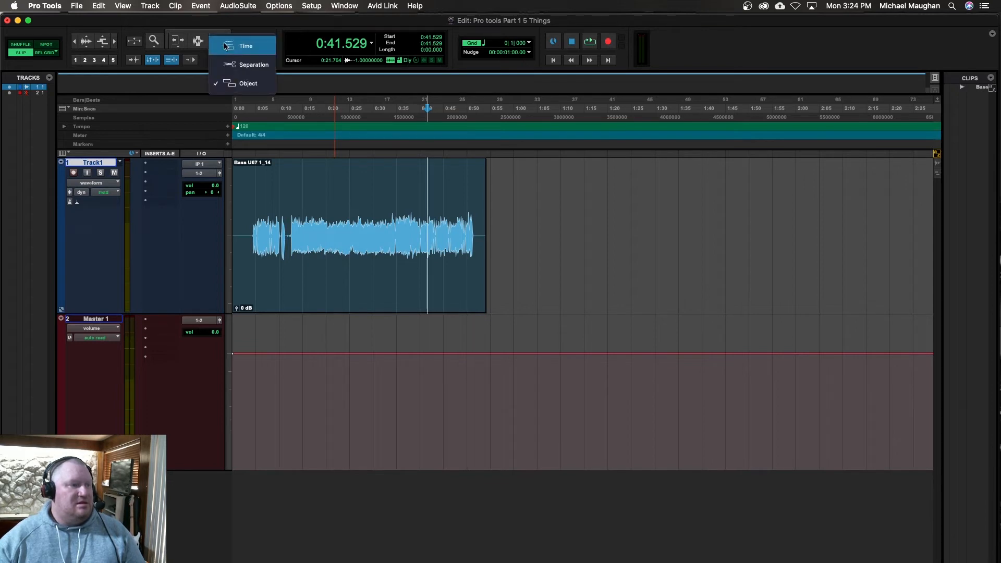
pyautogui.click(226, 46)
# Step: Separate the bass clip on Track1 at 0:43.195 and move the part after the split to about 1:19 with the Smart Tool
pyautogui.click(198, 42)
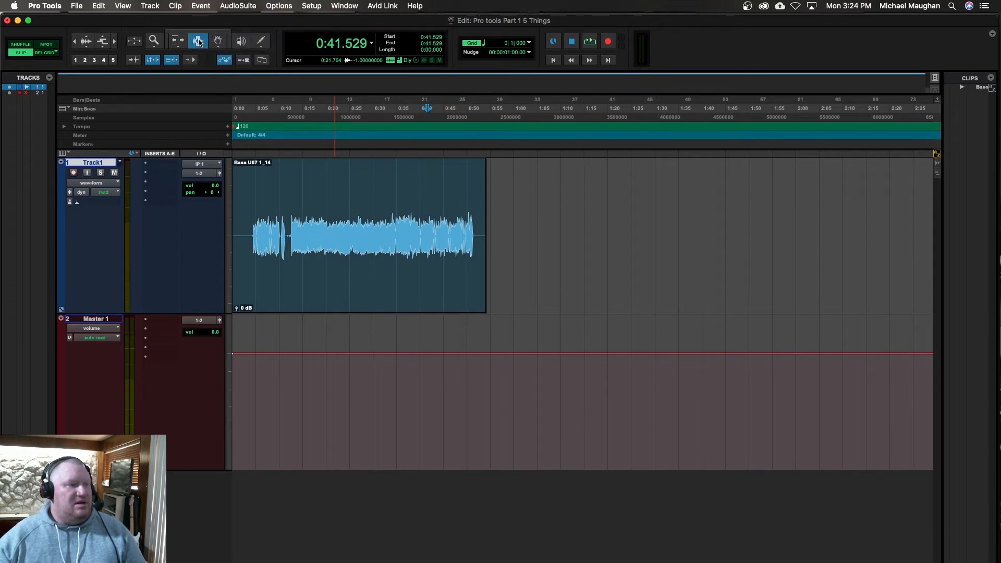
pyautogui.click(435, 208)
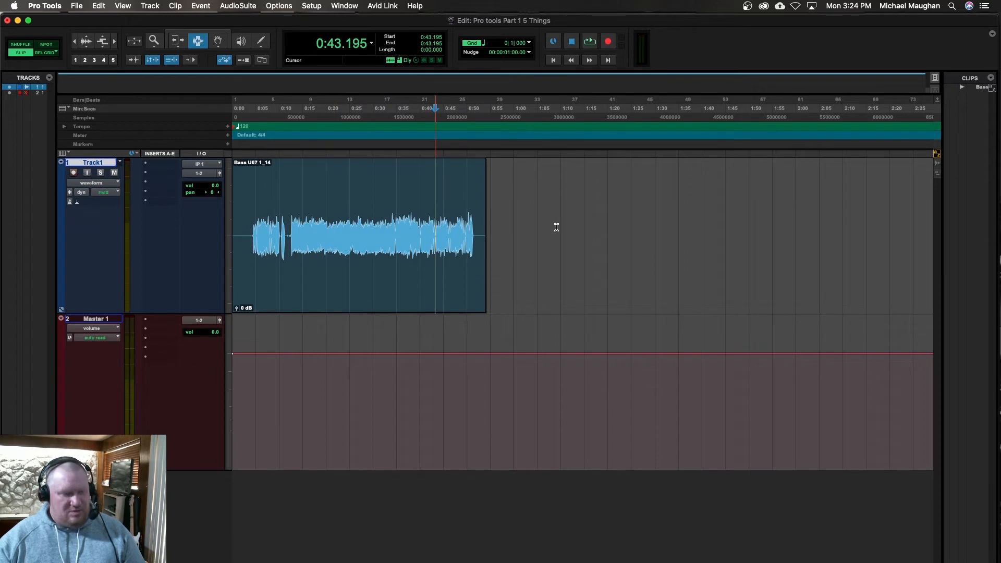
pyautogui.press('super+e')
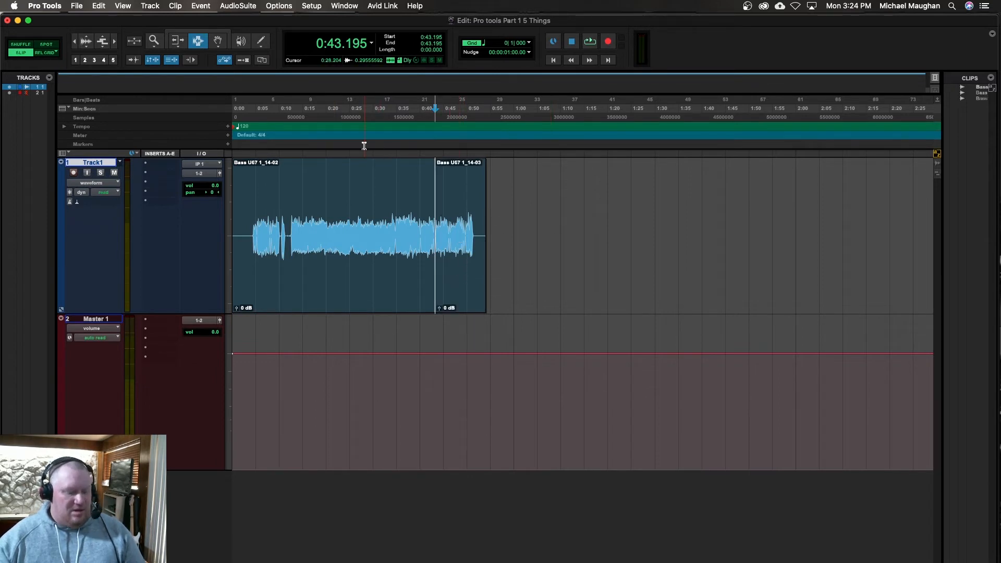
pyautogui.click(205, 34)
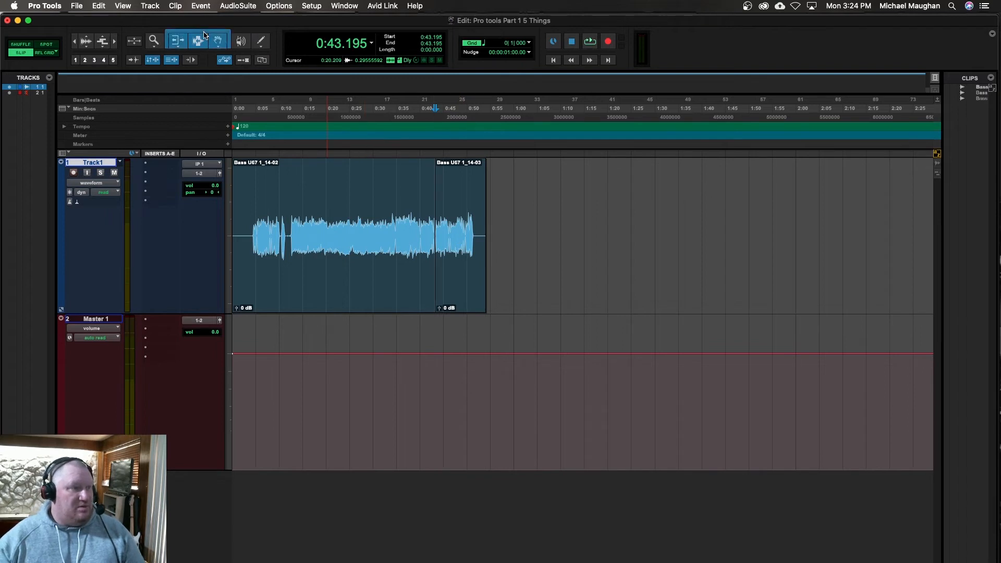
pyautogui.moveTo(458, 291); pyautogui.dragTo(621, 277)
# Step: Separate the first clip on Track1 at about 0:32.6 and move the part after the split to start at 0:51.079
pyautogui.click(385, 204)
pyautogui.press('b')
pyautogui.moveTo(406, 281); pyautogui.dragTo(496, 273)
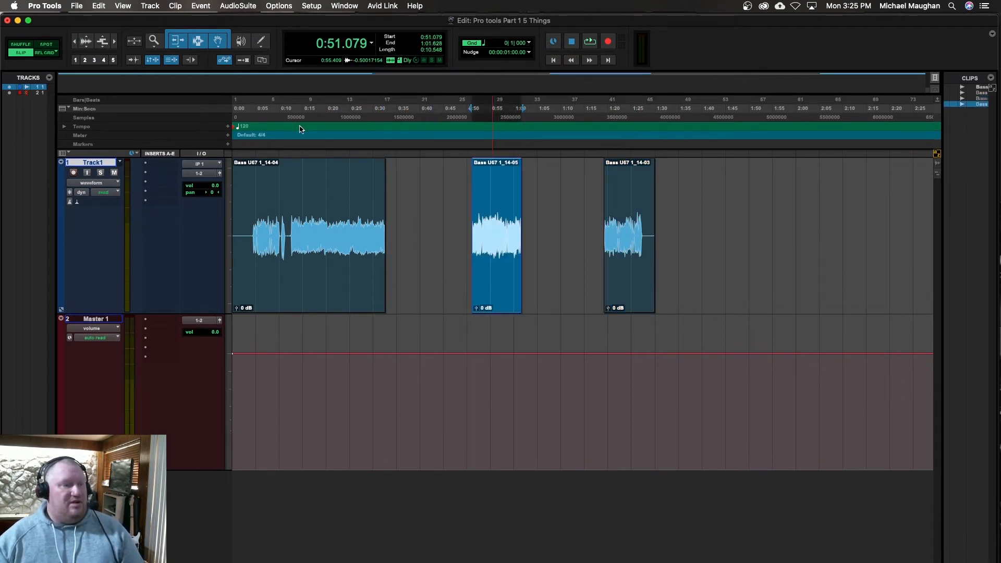
# Step: Separate the range 0:19.987 to 0:32.646 from the first bass clip with the Separation Grabber and move it to start at 0:29.981
pyautogui.click(219, 42)
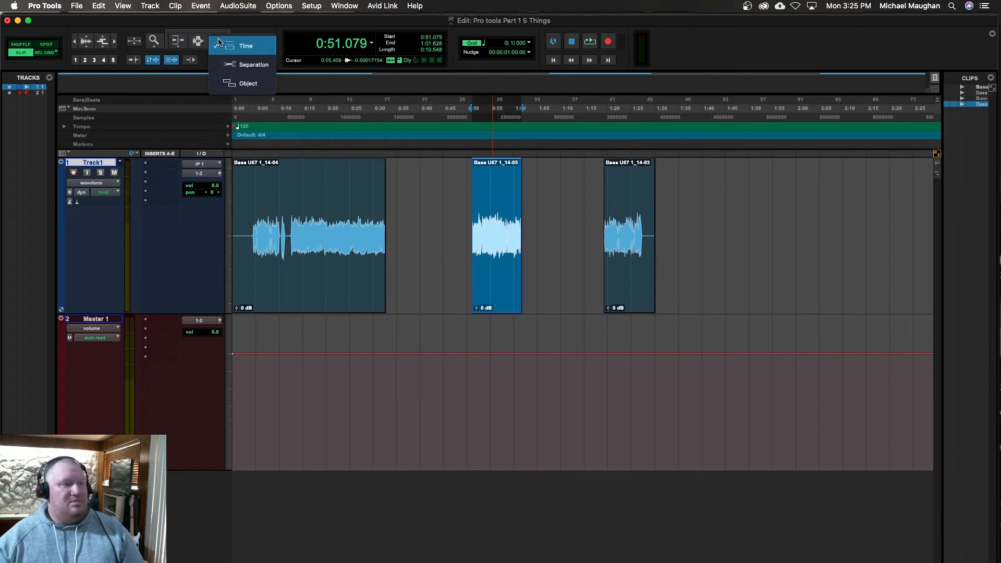
pyautogui.click(253, 64)
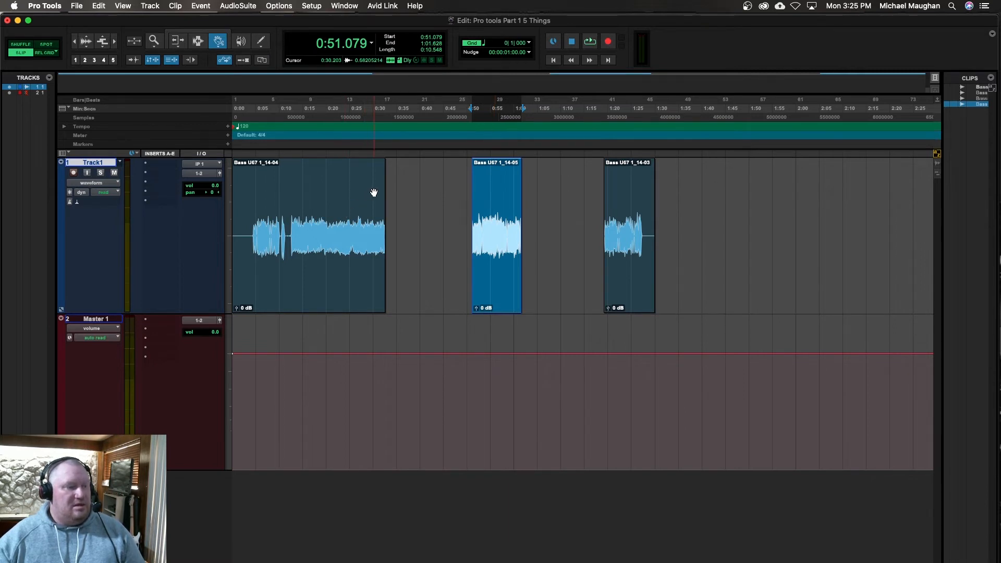
pyautogui.click(195, 41)
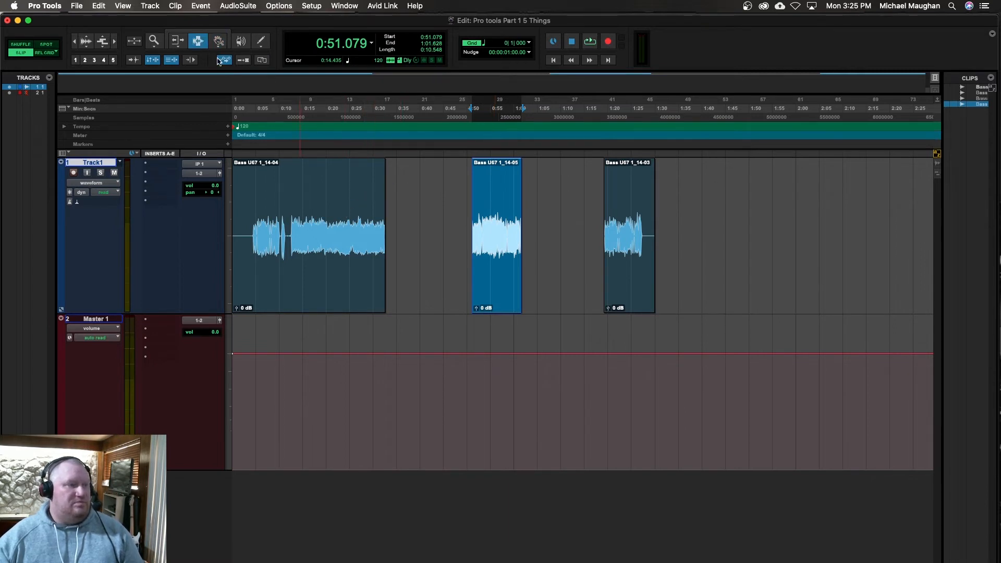
pyautogui.click(326, 184)
pyautogui.hotkey('shift', 'Tab')
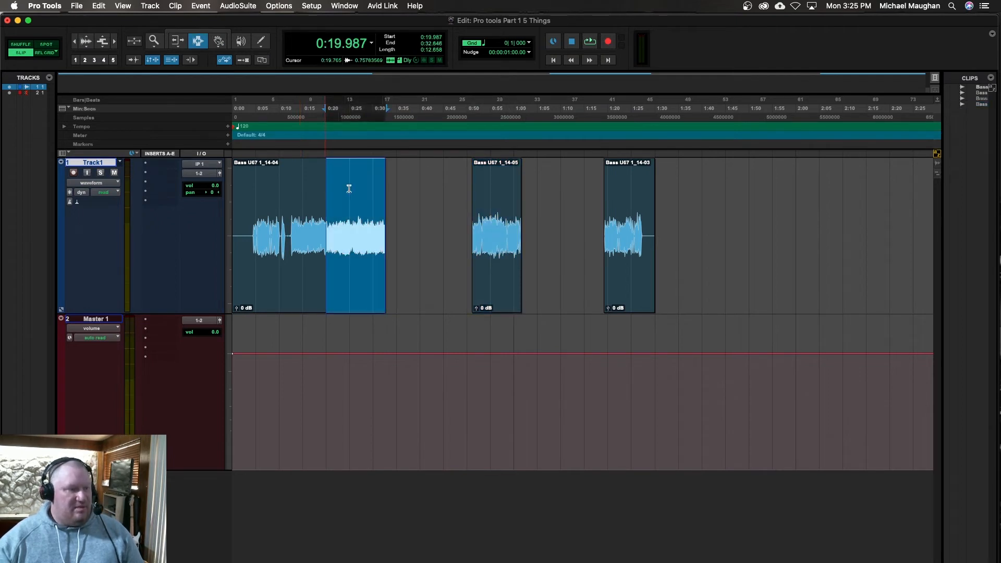
pyautogui.click(218, 42)
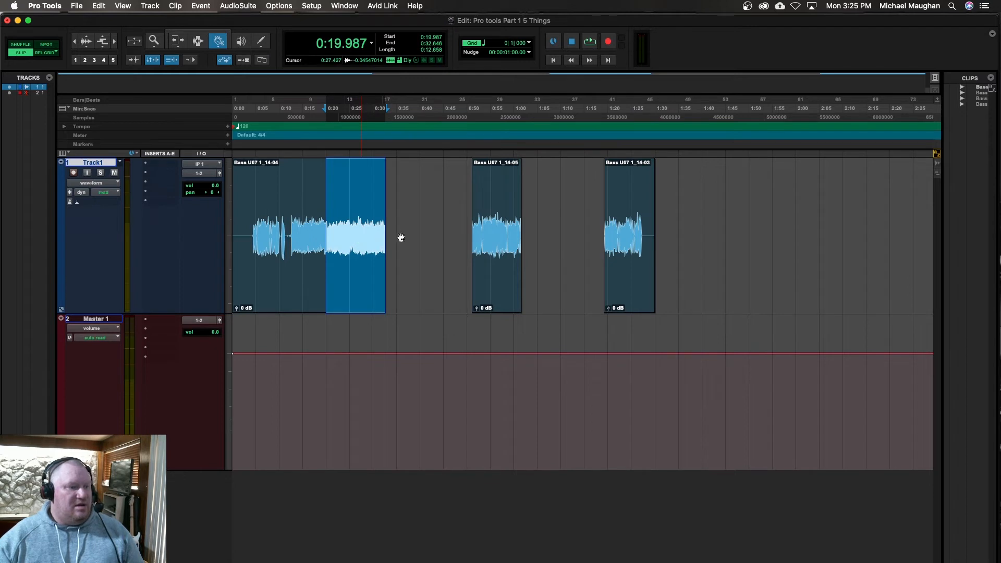
pyautogui.moveTo(364, 244); pyautogui.dragTo(406, 246)
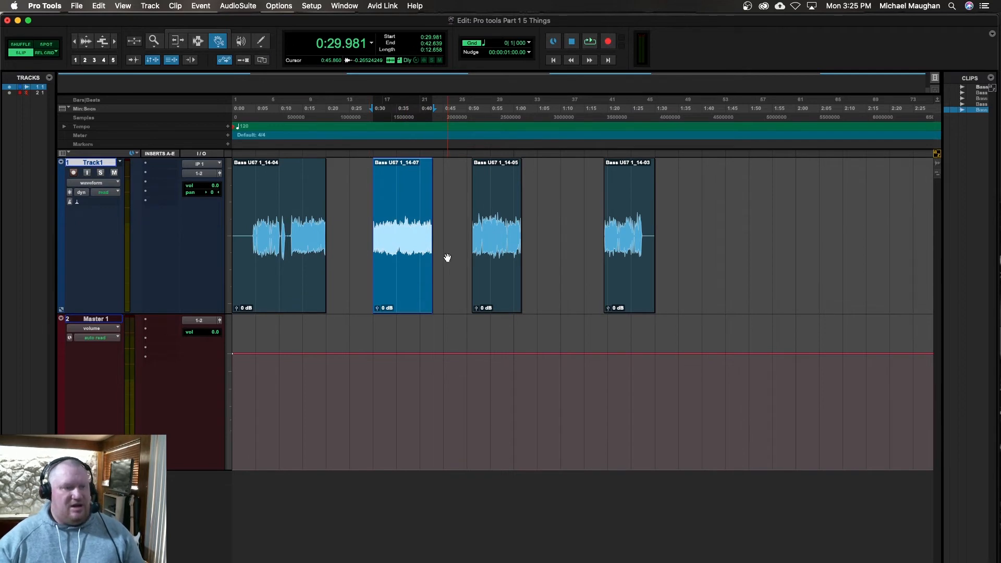
# Step: Select the last three clips on Track1 with the Object Grabber and move them together to start at 0:26.761
pyautogui.moveTo(218, 41); pyautogui.dragTo(229, 84)
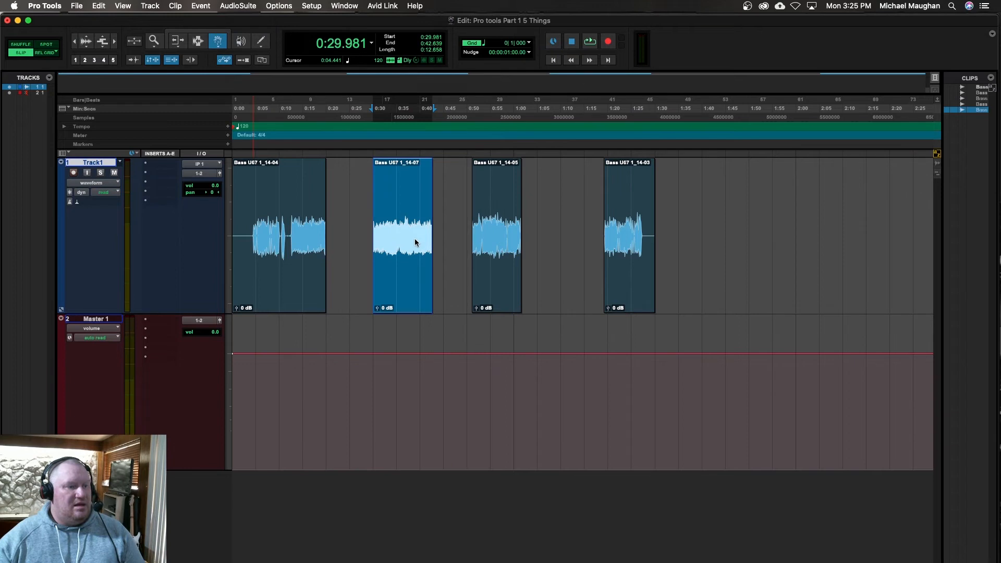
pyautogui.keyDown('shift'); pyautogui.click(508, 237); pyautogui.keyUp('shift')
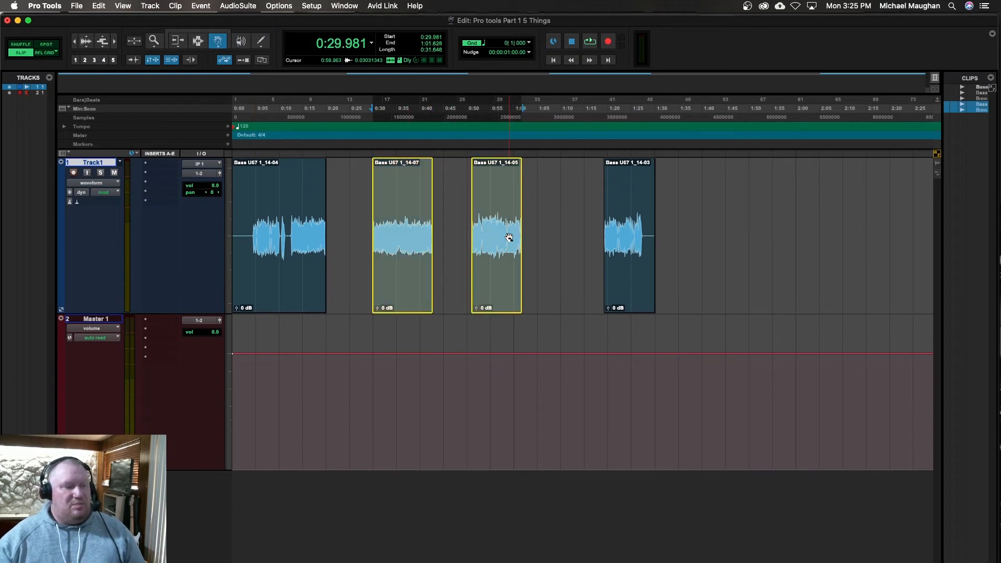
pyautogui.keyDown('shift'); pyautogui.click(629, 251); pyautogui.keyUp('shift')
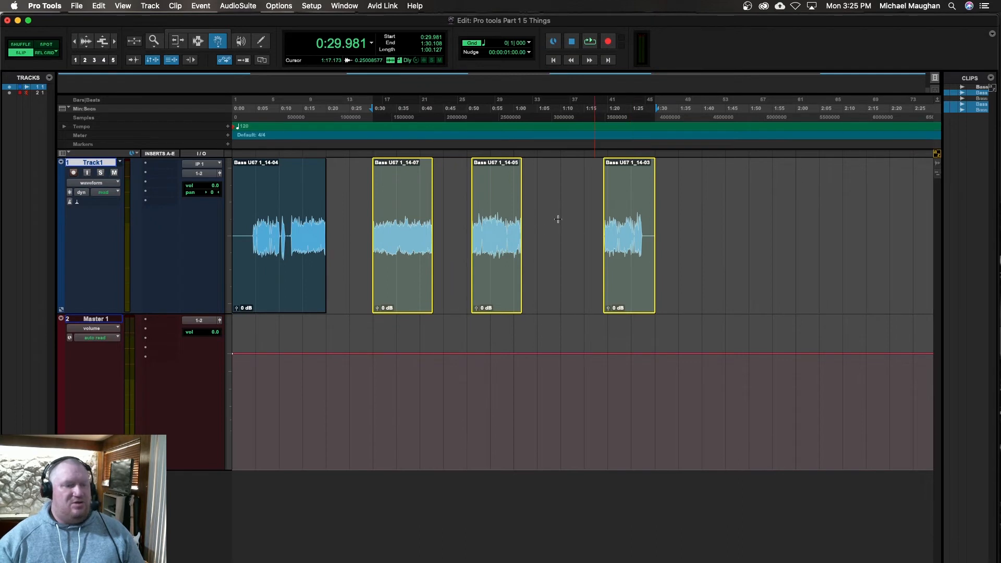
pyautogui.moveTo(413, 222); pyautogui.dragTo(389, 236)
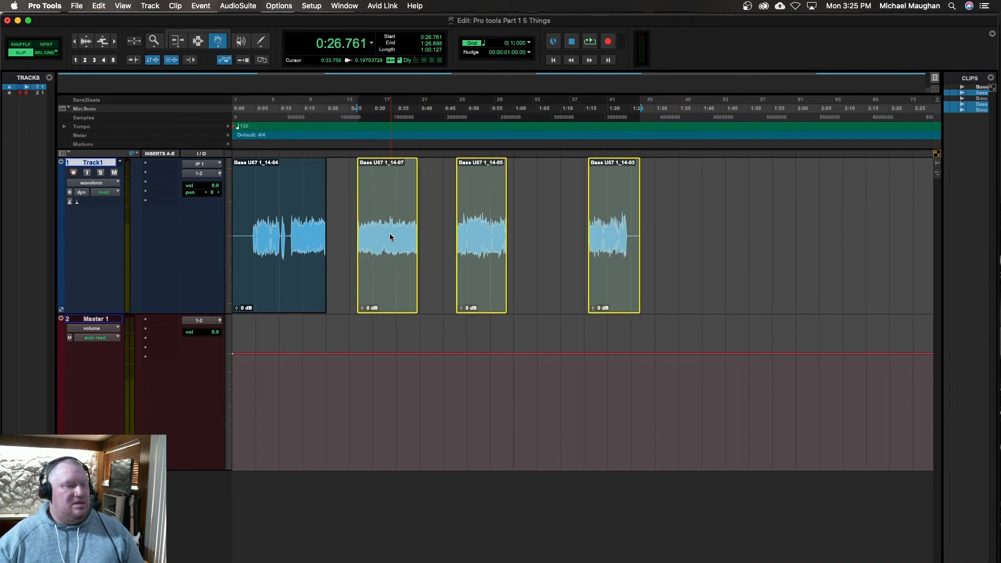
# Step: Return the Grabber tool to Time mode and select all four clips on Track1, from the first to the last
pyautogui.click(223, 44)
pyautogui.click(246, 46)
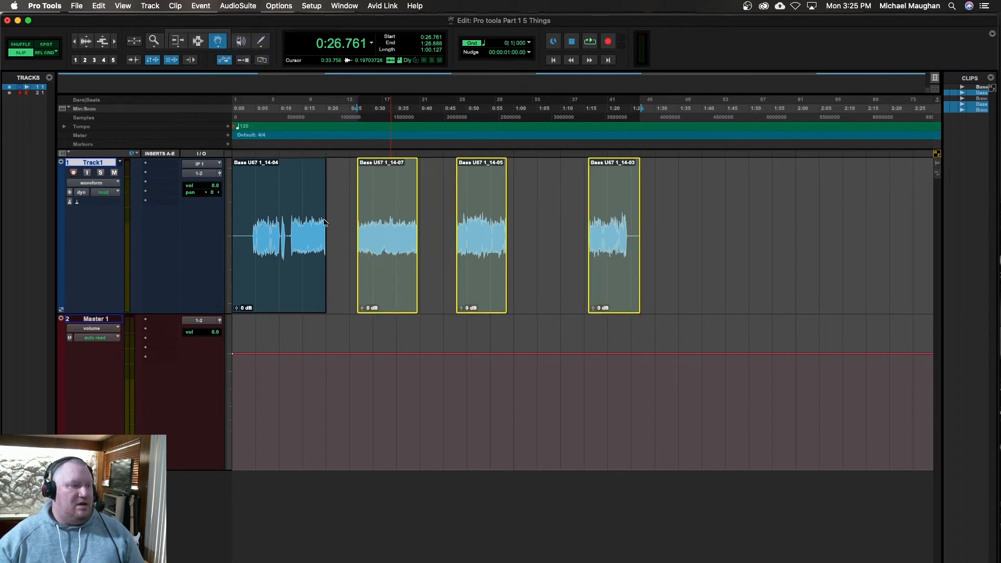
pyautogui.click(299, 235)
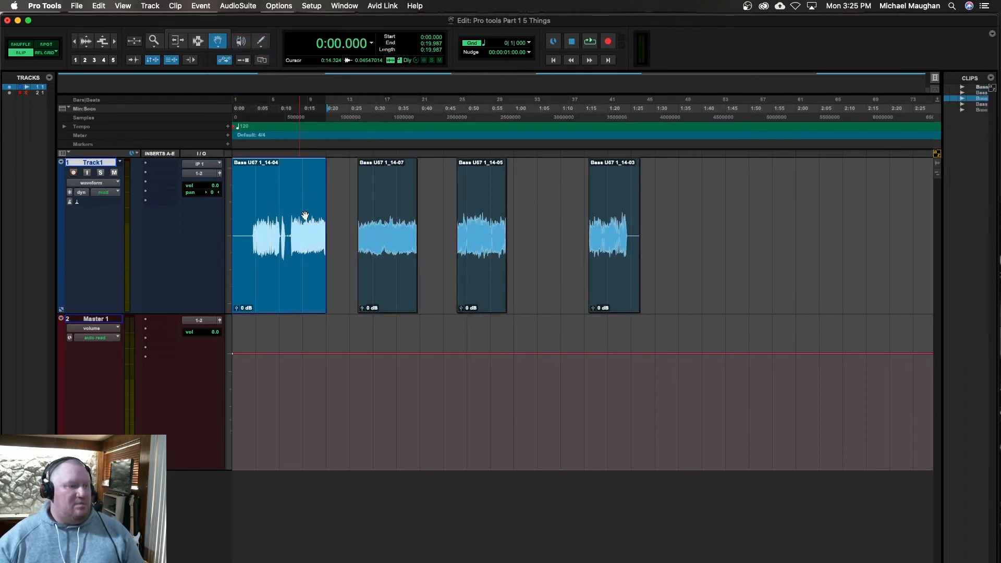
pyautogui.keyDown('shift'); pyautogui.click(392, 229); pyautogui.keyUp('shift')
pyautogui.keyDown('shift'); pyautogui.click(482, 239); pyautogui.keyUp('shift')
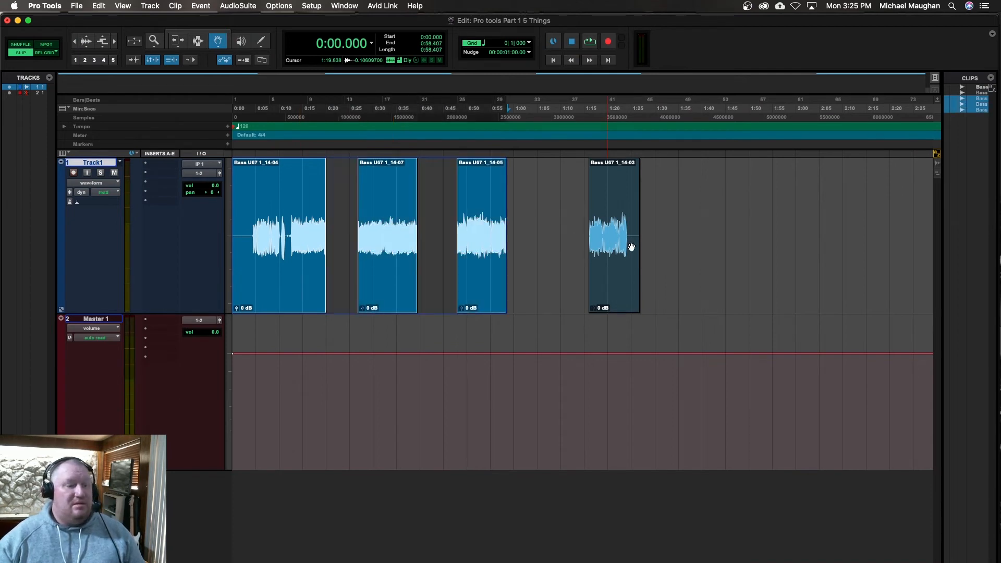
pyautogui.keyDown('shift'); pyautogui.click(631, 247); pyautogui.keyUp('shift')
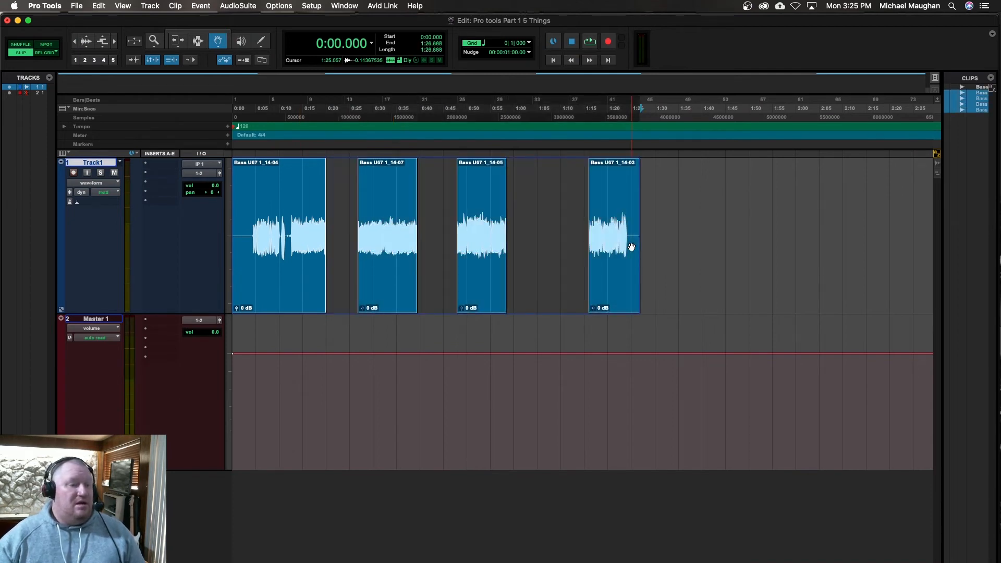
# Step: Scrub a short stretch of the first bass clip with the Scrubber tool, ending at 0:08.192
pyautogui.click(242, 42)
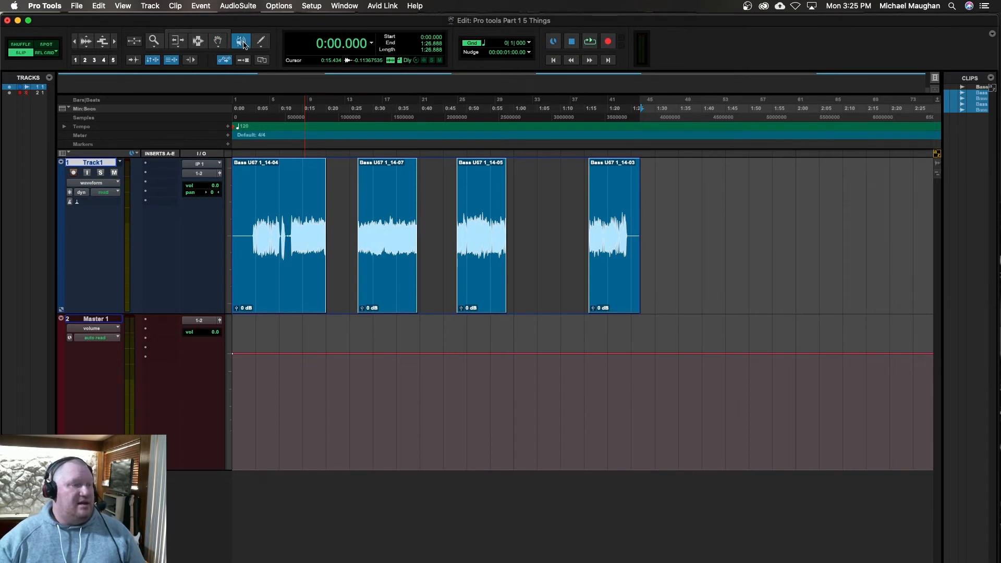
pyautogui.click(268, 188)
pyautogui.moveTo(267, 189); pyautogui.dragTo(271, 189)
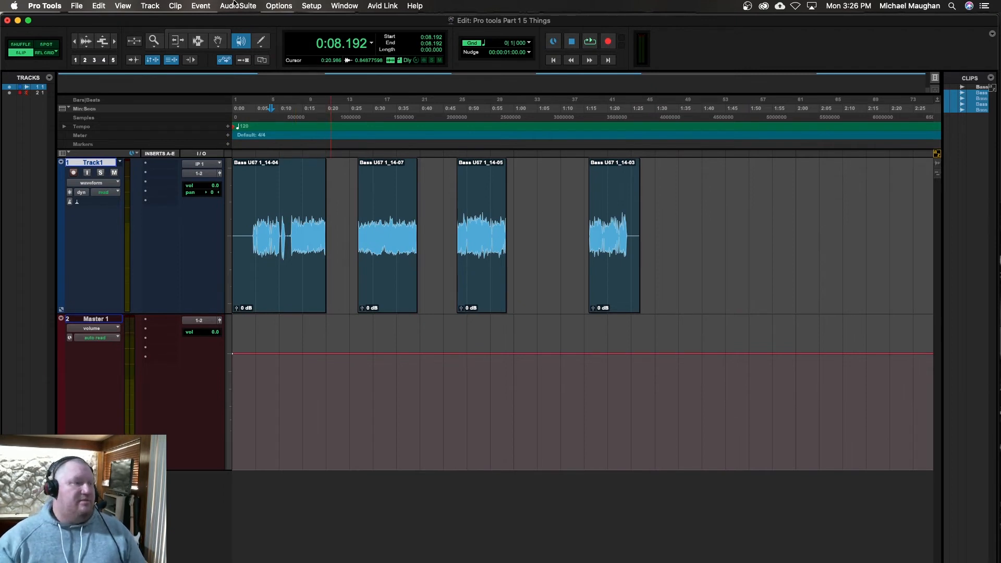
# Step: Show Track1's volume automation and draw a freehand curve with the Pencil tool, dipping near 0:30 and peaking at about 0:34
pyautogui.click(263, 41)
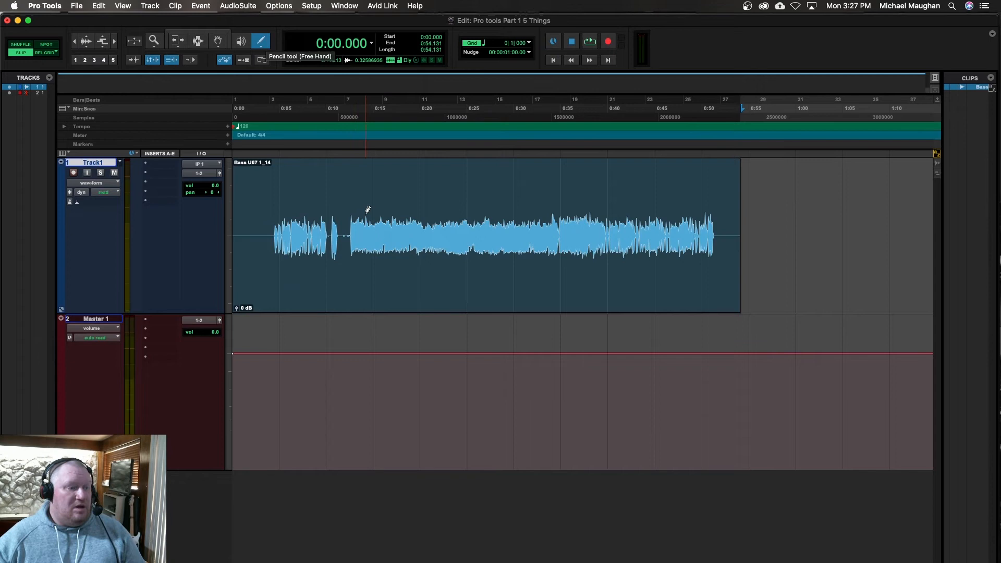
pyautogui.hotkey('ctrl', '-')
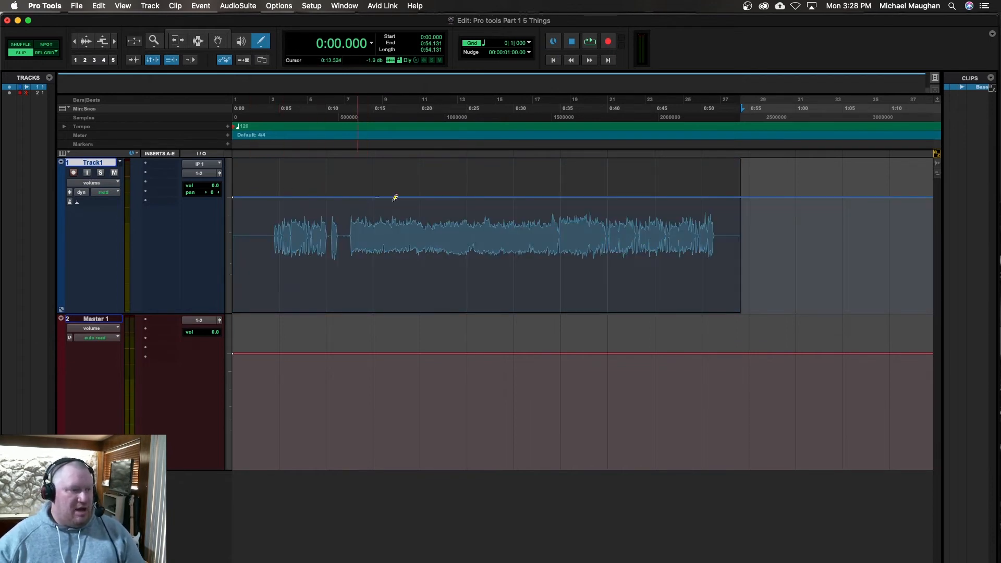
pyautogui.moveTo(358, 196); pyautogui.dragTo(373, 205)
pyautogui.moveTo(446, 181)
pyautogui.mouseDown()
pyautogui.moveTo(520, 204)
pyautogui.moveTo(592, 188)
pyautogui.moveTo(635, 201)
pyautogui.mouseUp()
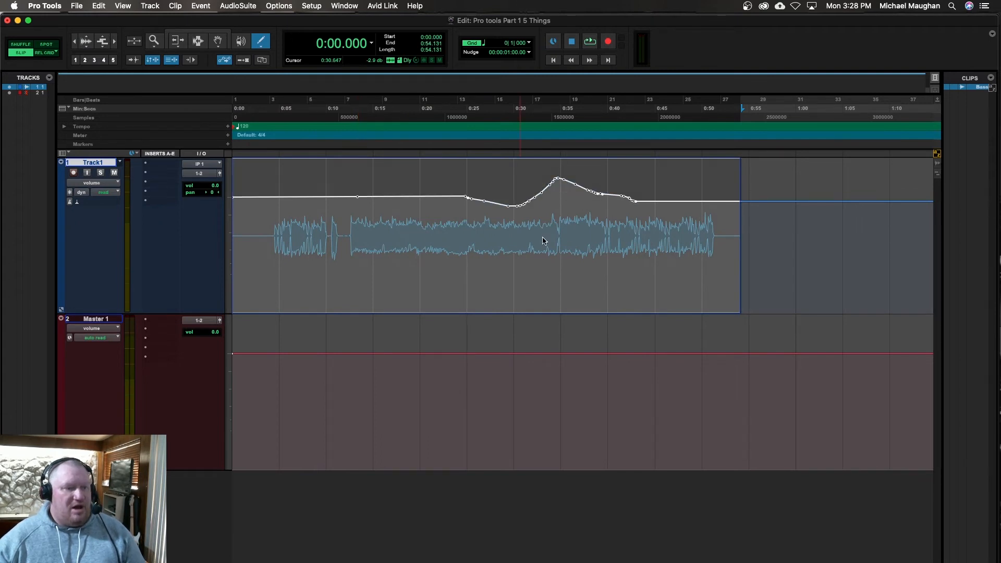
# Step: Activate the Smart Tool and play back the drawn volume curve on Track1 from 0:27.760, stopping after its peak
pyautogui.click(198, 34)
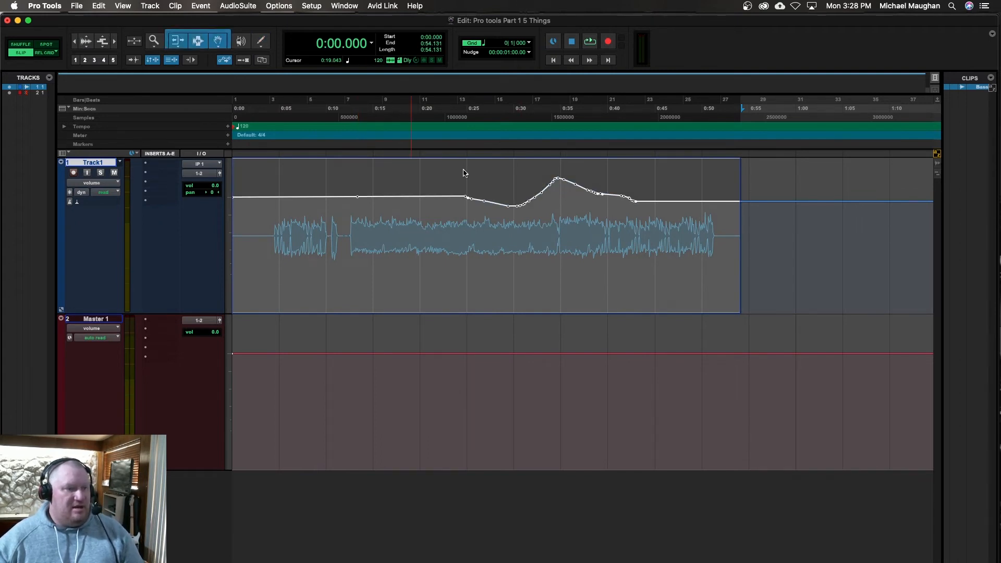
pyautogui.click(497, 155)
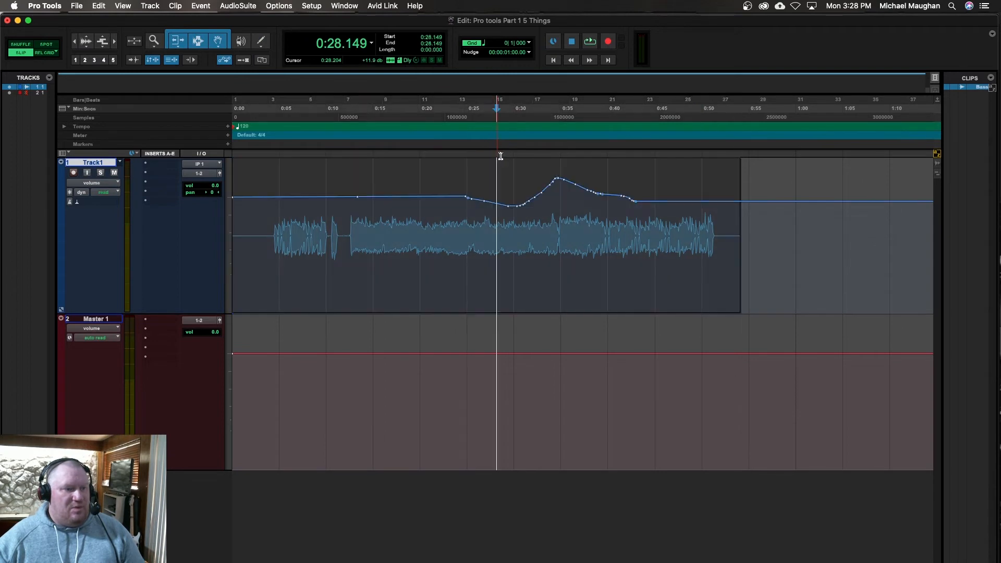
pyautogui.moveTo(513, 156)
pyautogui.mouseDown()
pyautogui.moveTo(550, 154)
pyautogui.moveTo(527, 160)
pyautogui.mouseUp()
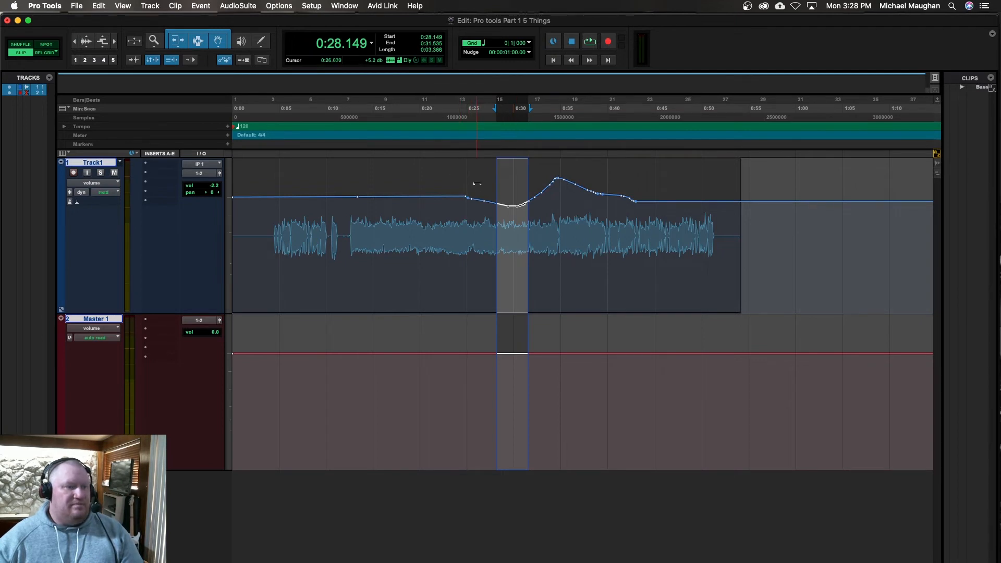
pyautogui.click(492, 213)
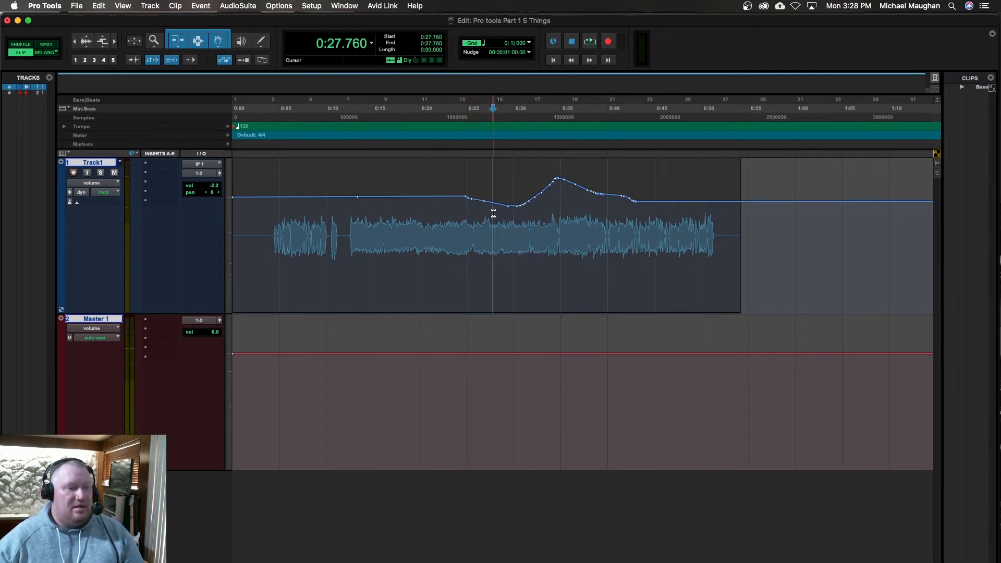
pyautogui.press('space')
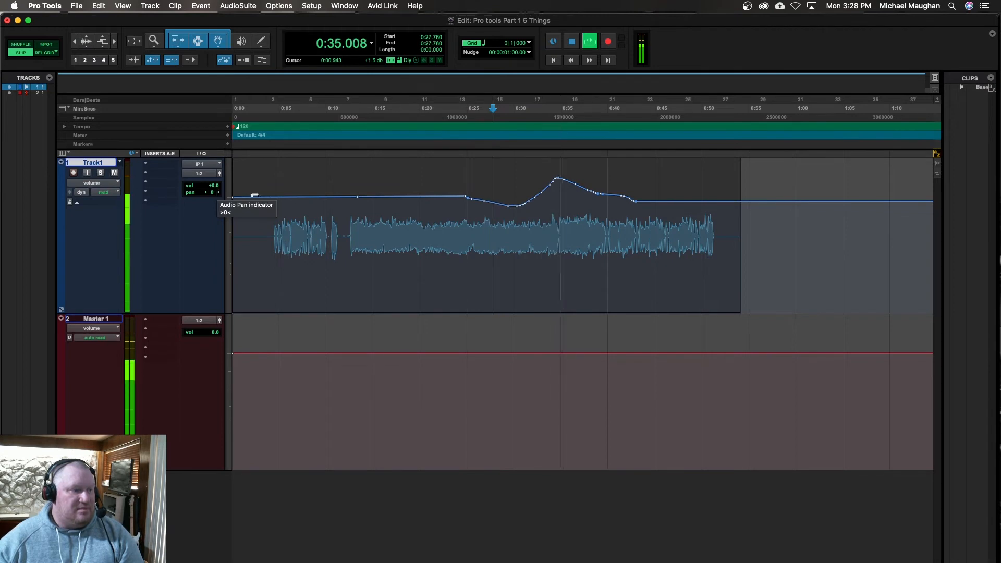
pyautogui.press('space')
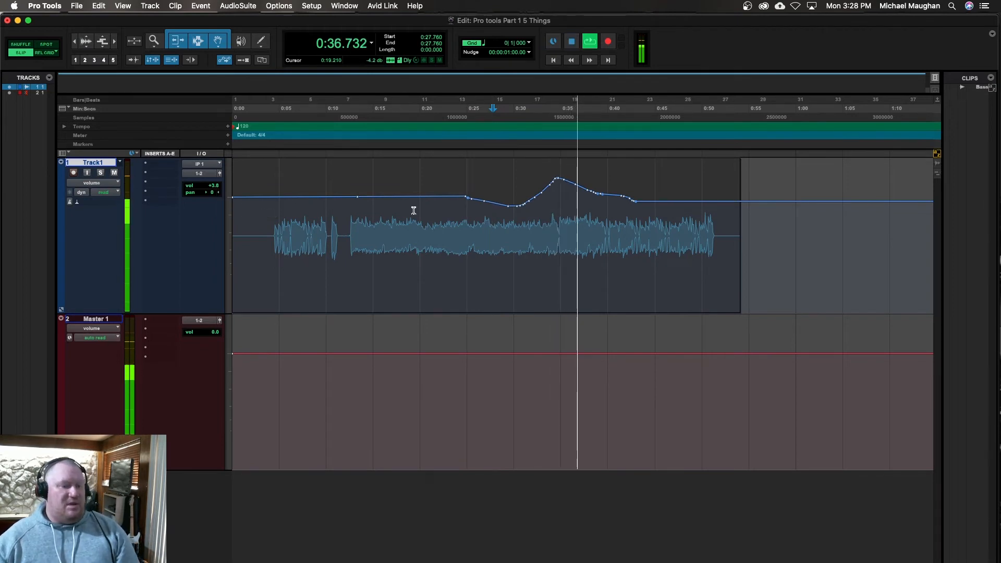
# Step: Clear the drawn volume automation from Track1 and return the track to waveform view
pyautogui.press('Delete')
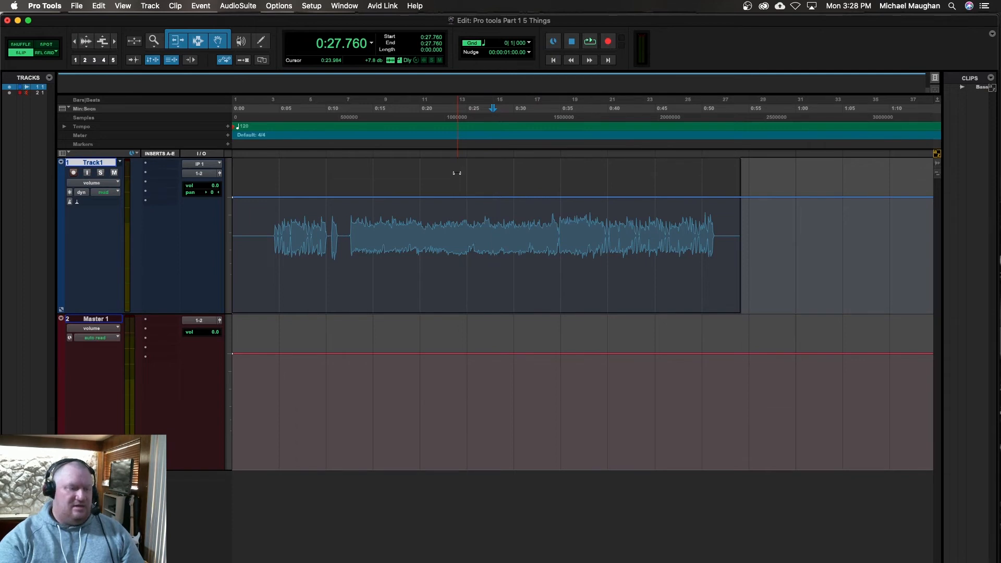
pyautogui.hotkey('ctrl', '-')
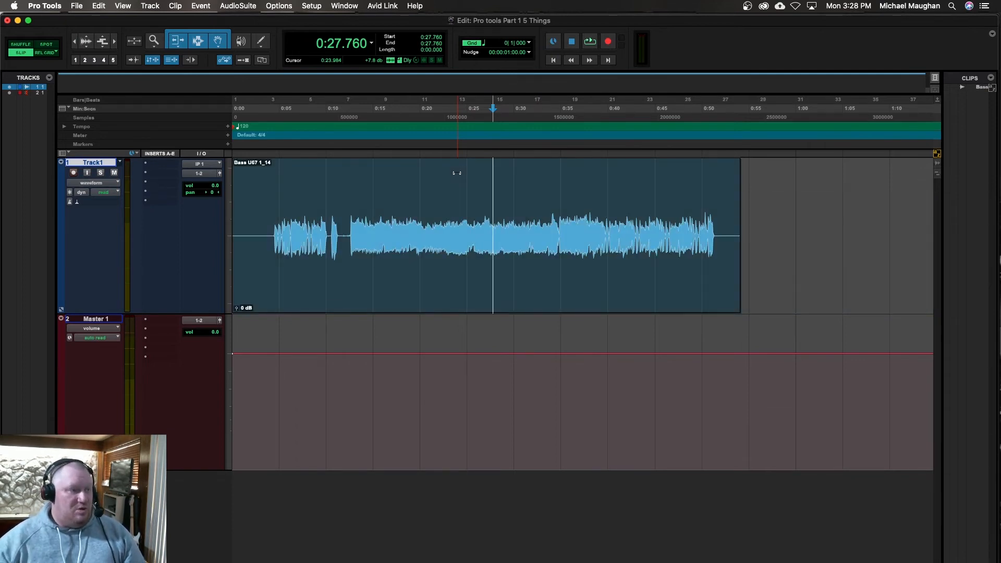
# Step: Switch to the Selector and back to the Smart Tool, and place the edit cursor in the bass clip at 0:19.820 and 0:09.716
pyautogui.click(198, 41)
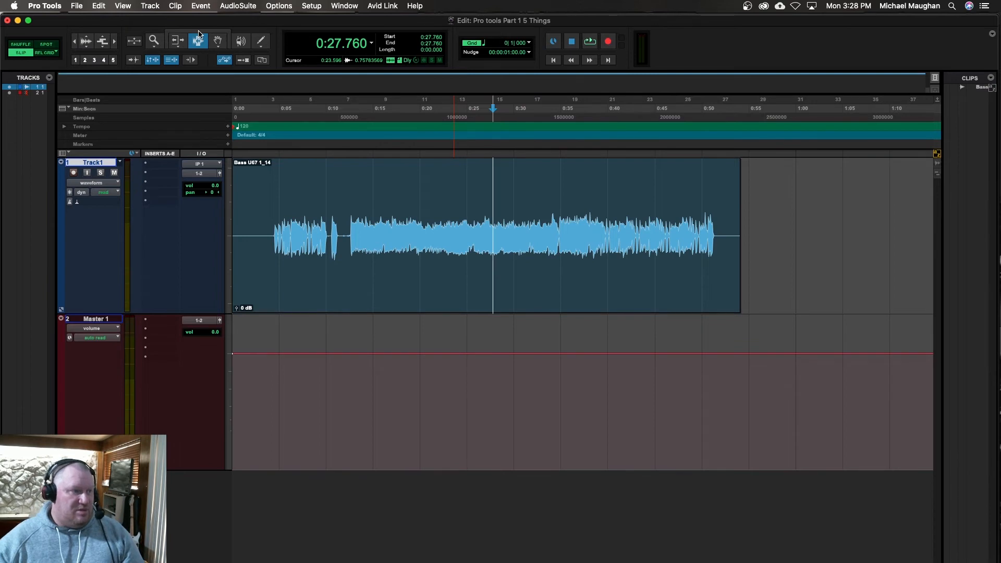
pyautogui.click(199, 34)
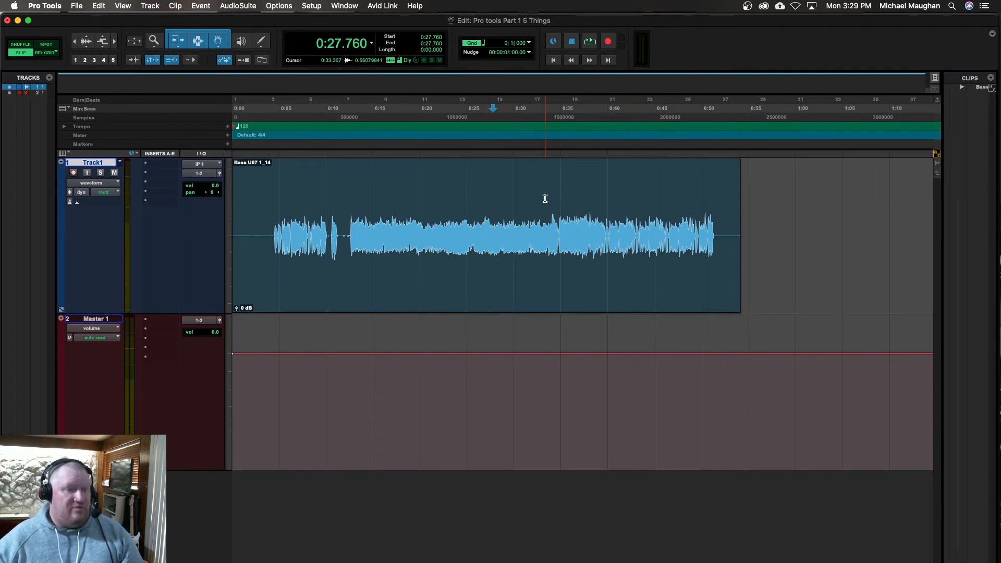
pyautogui.click(419, 183)
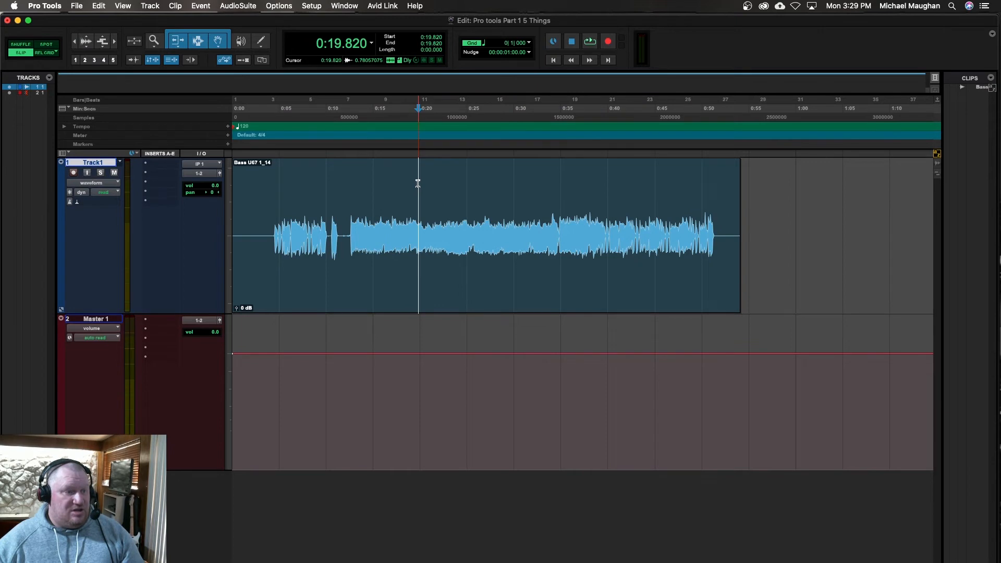
pyautogui.click(324, 186)
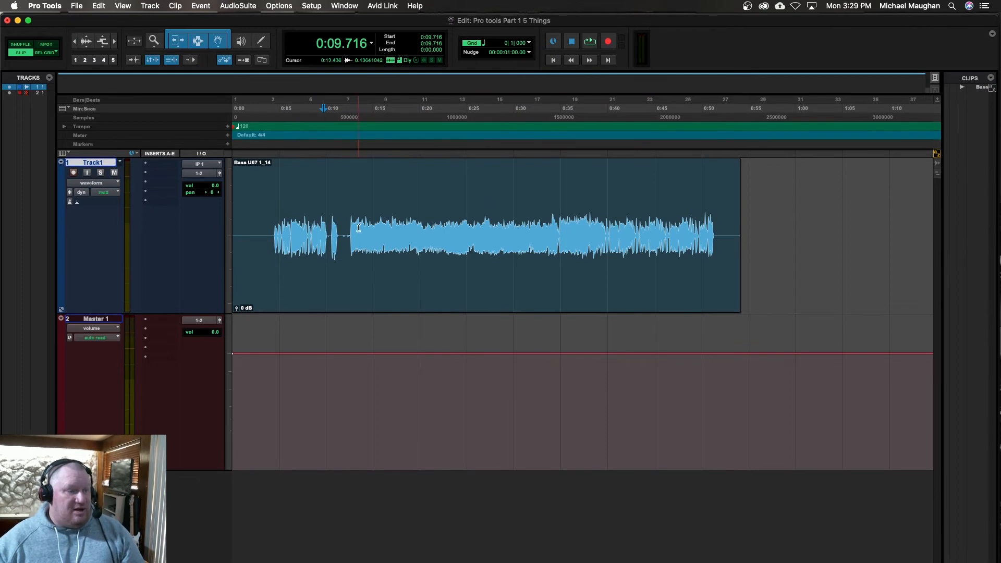
# Step: Alternate between selecting the whole bass clip and placing the cursor at 0:22.596 and 0:25.039, and try trimming the clip's end with the Smart Tool
pyautogui.click(452, 306)
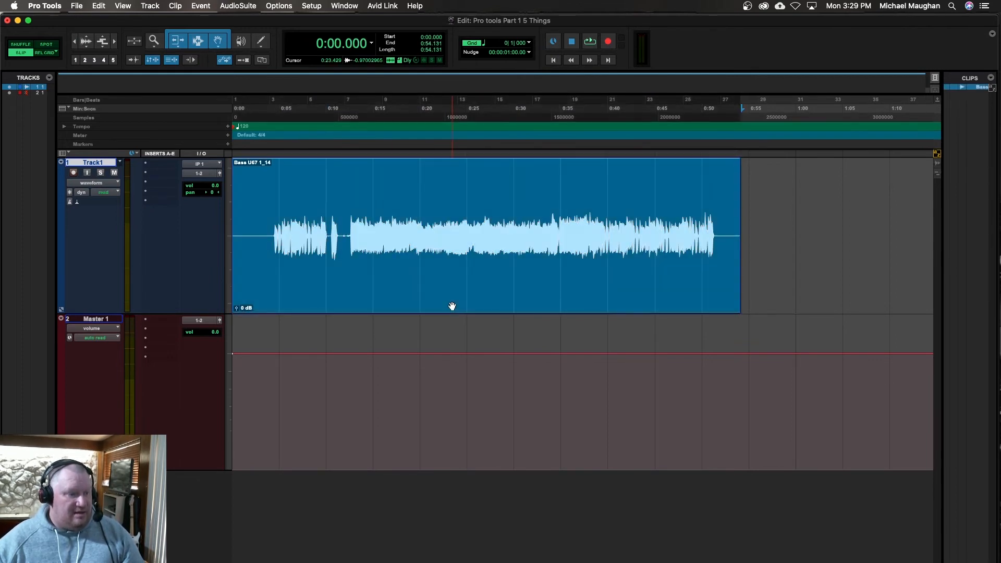
pyautogui.click(444, 186)
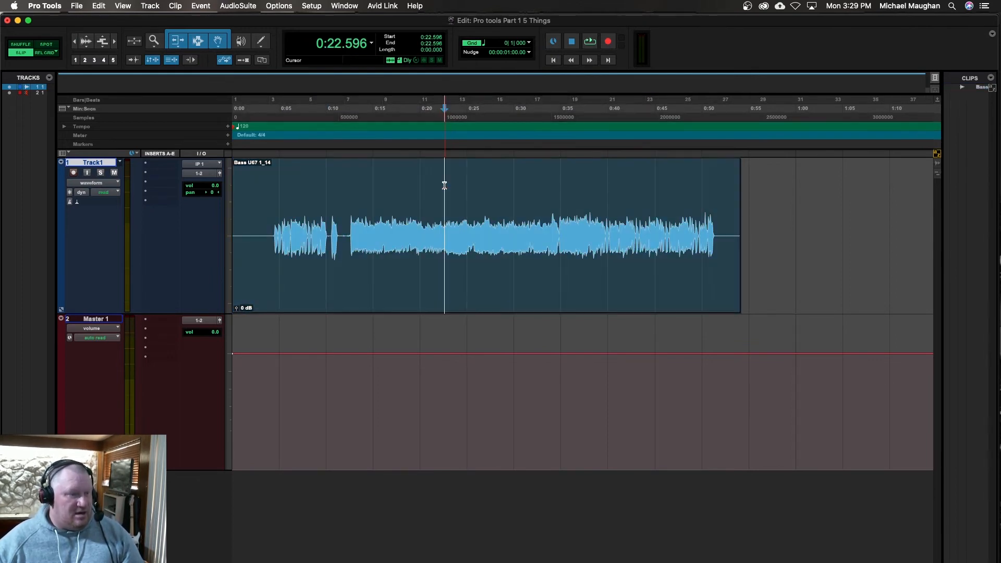
pyautogui.click(453, 294)
pyautogui.click(468, 181)
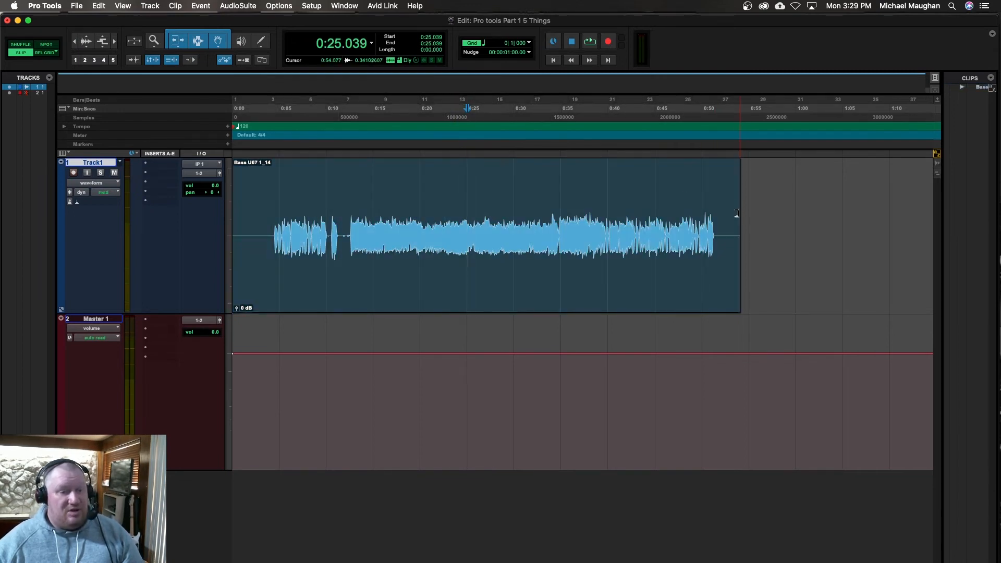
pyautogui.moveTo(732, 214); pyautogui.dragTo(782, 216)
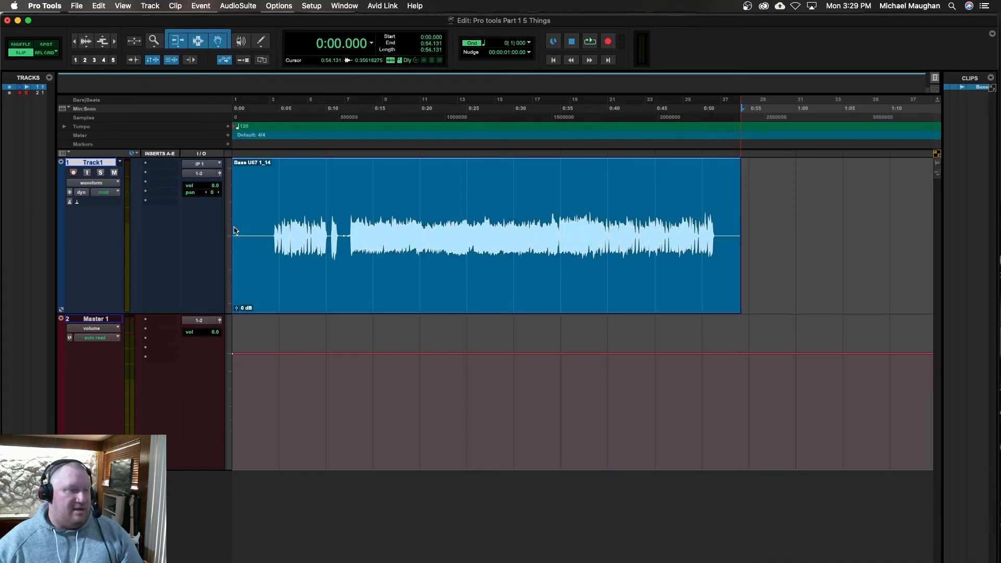
# Step: Try a Smart Tool fade-out on the bass clip from 0:22.152 to its end, and undo it
pyautogui.moveTo(232, 219)
pyautogui.mouseDown()
pyautogui.moveTo(276, 213)
pyautogui.moveTo(227, 217)
pyautogui.mouseUp()
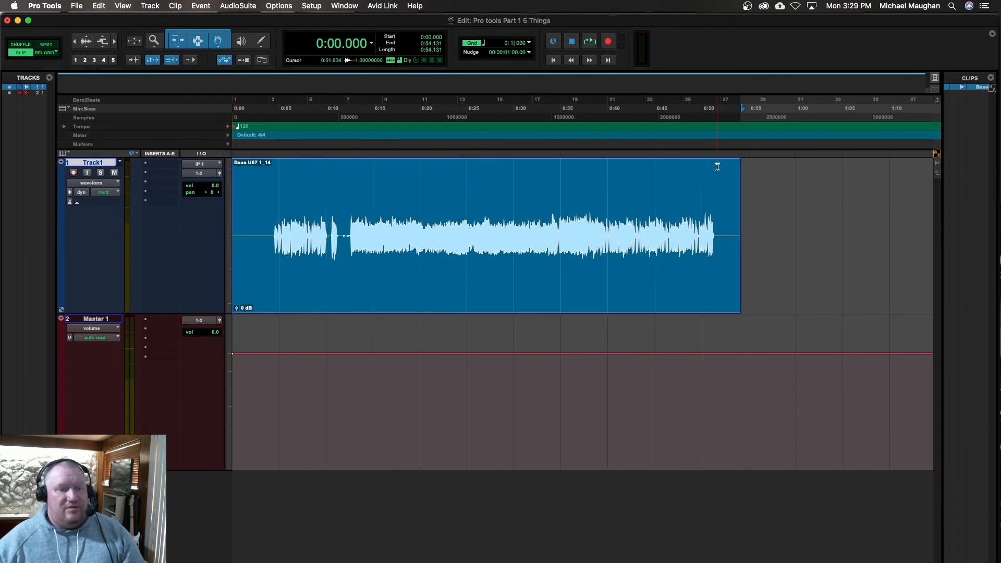
pyautogui.moveTo(735, 162); pyautogui.dragTo(441, 190)
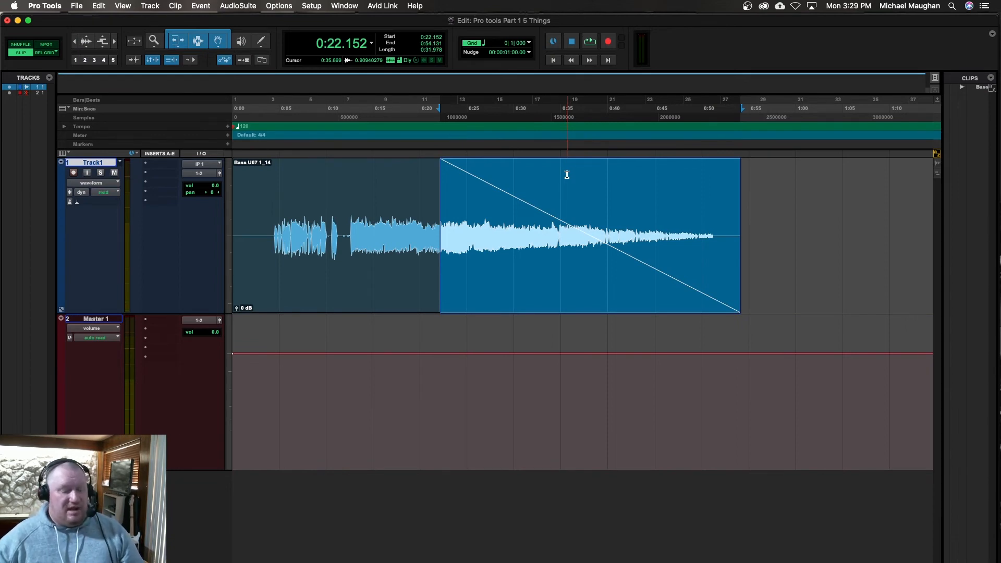
pyautogui.press('super+z')
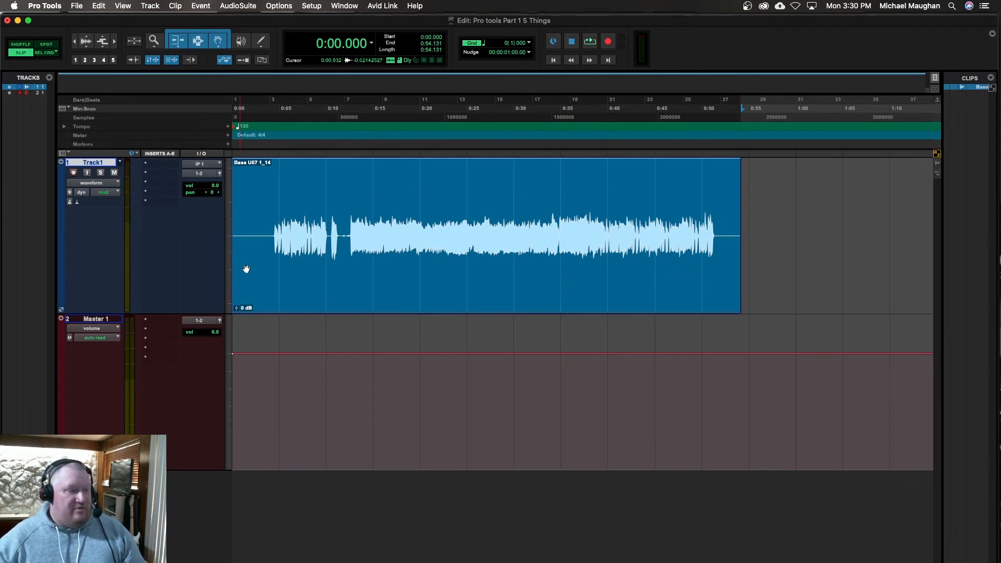
# Step: Try the extreme and micro track heights on Track1 and return it to jumbo
pyautogui.click(229, 220)
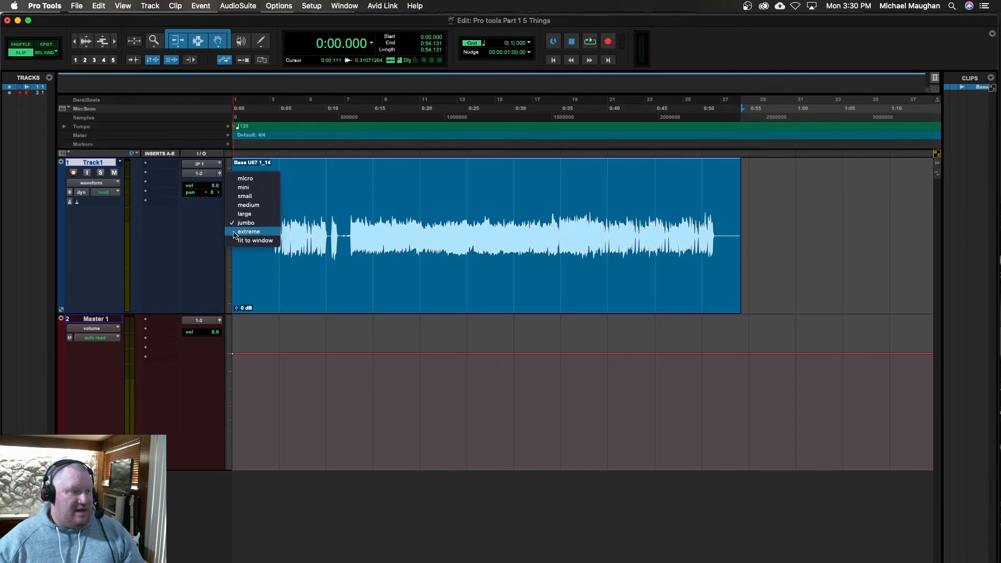
pyautogui.click(238, 231)
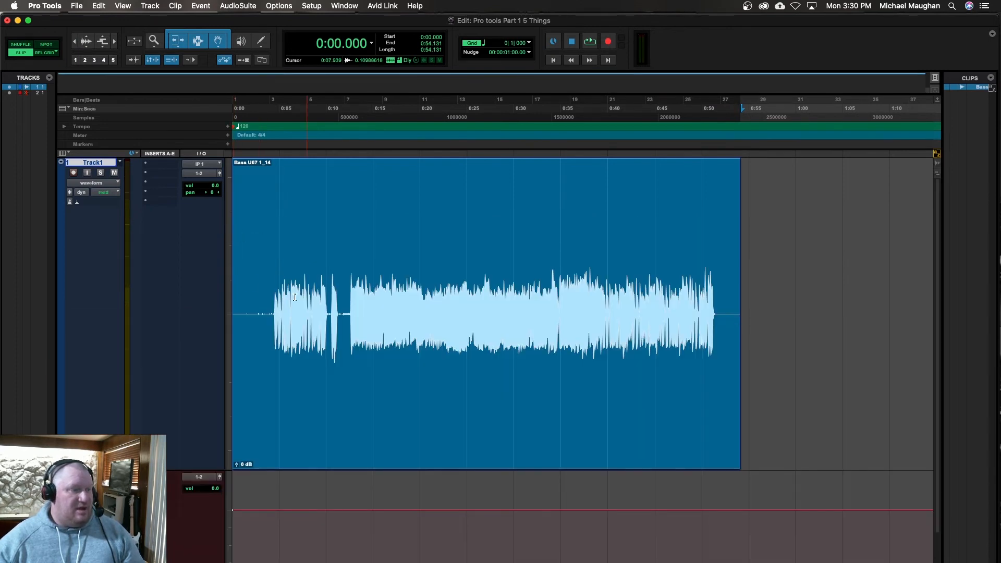
pyautogui.click(229, 264)
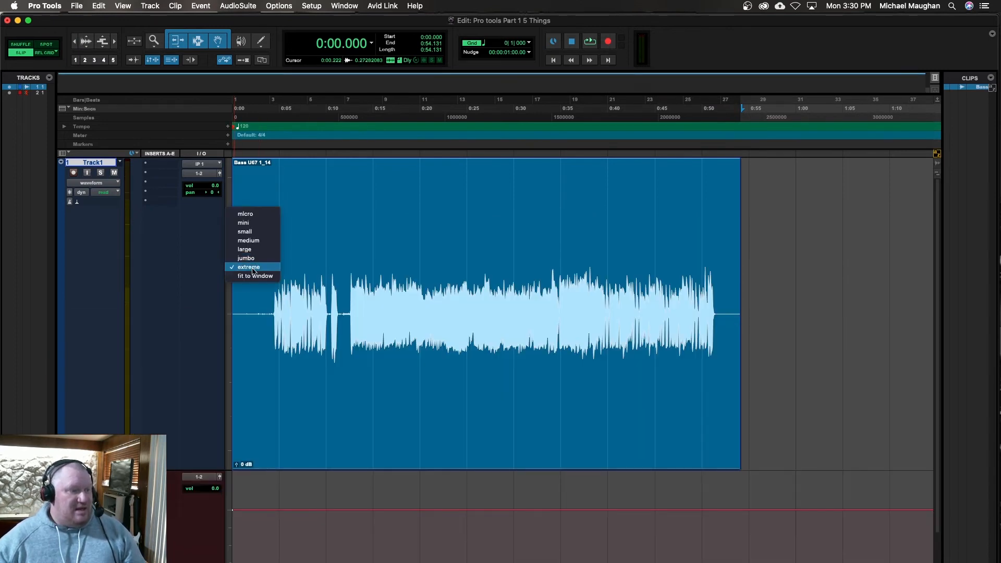
pyautogui.click(245, 213)
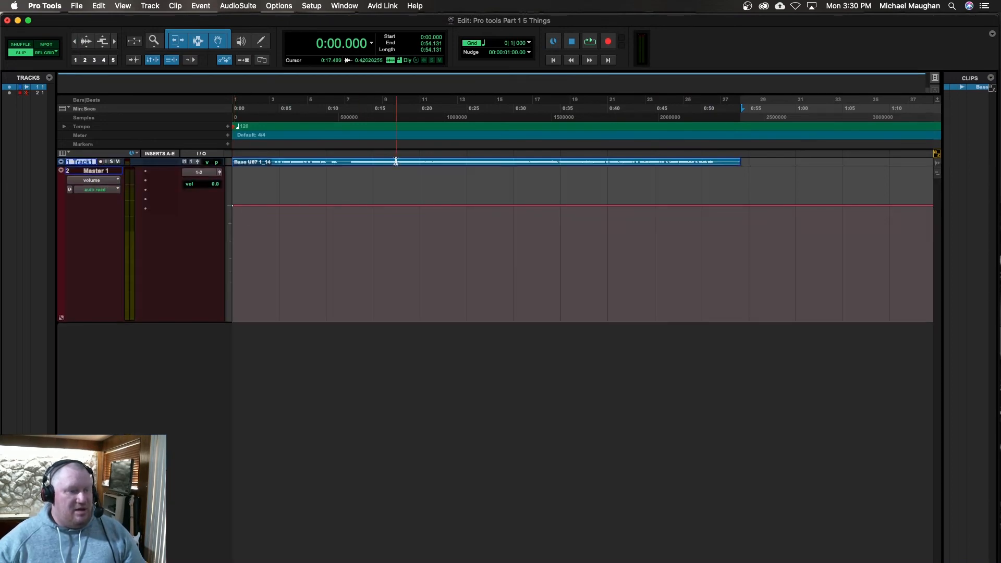
pyautogui.click(230, 163)
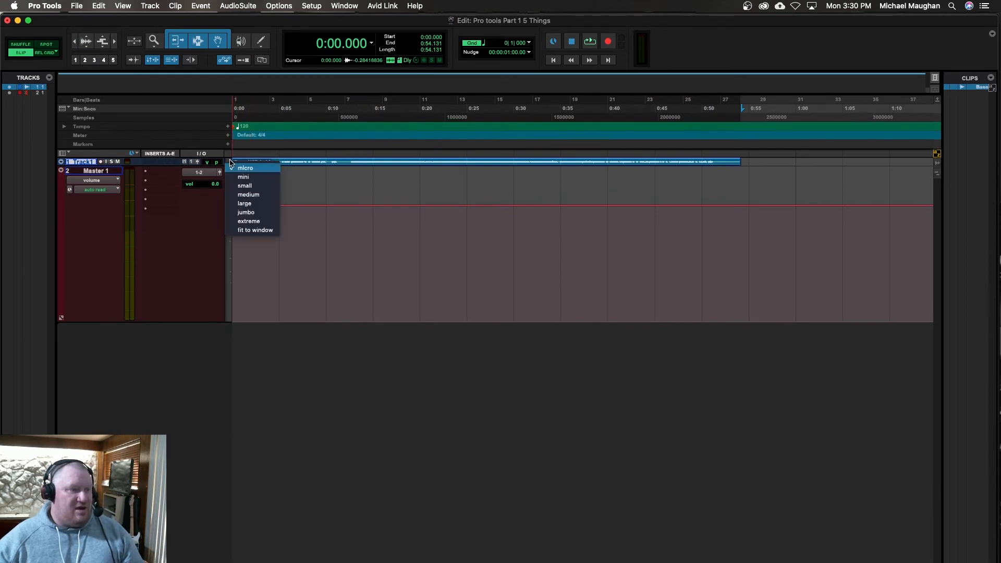
pyautogui.click(246, 212)
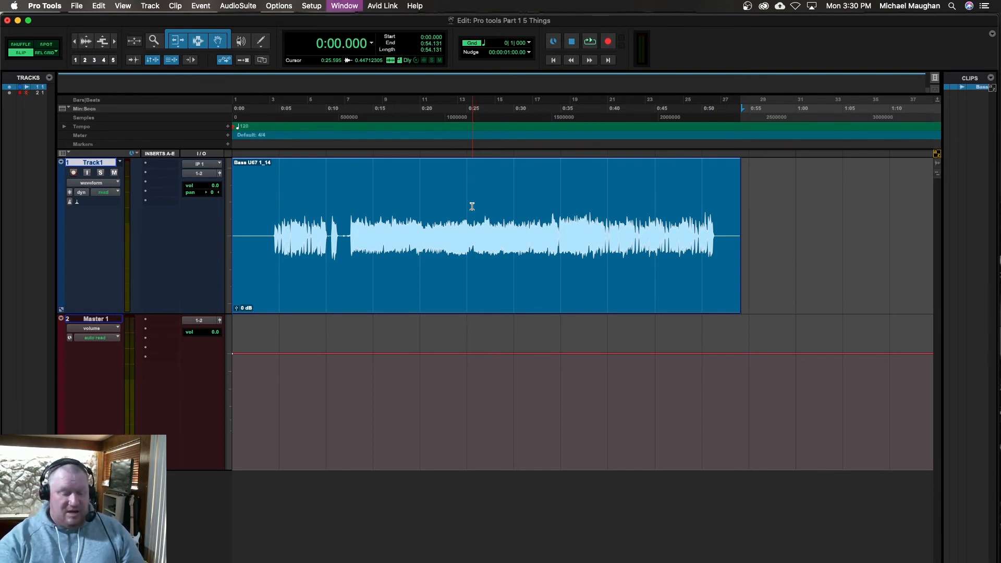
# Step: Toggle from the Edit window to the Mix window and back
pyautogui.press('super+equal')
pyautogui.press('super+equal')
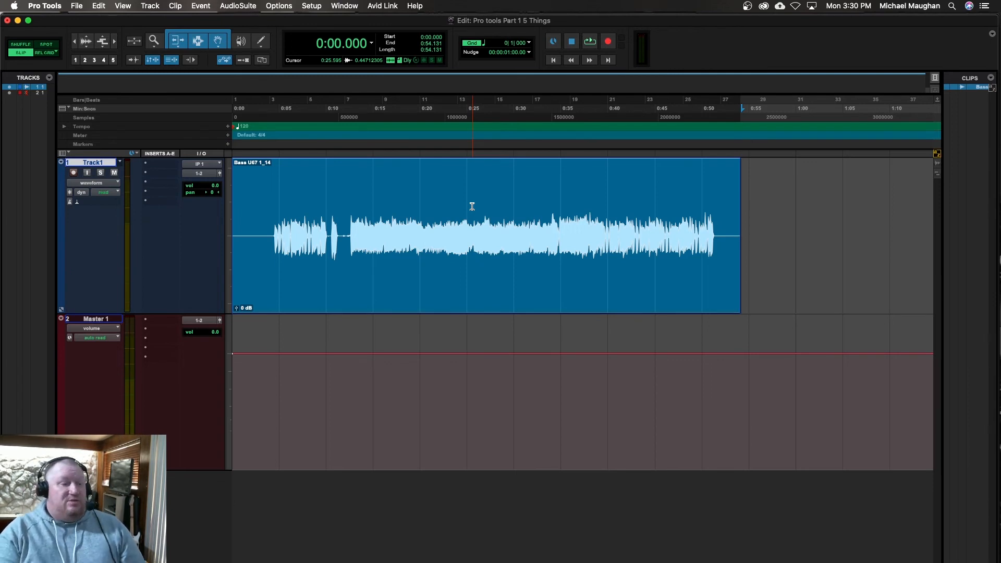
# Step: Select 0:14.990 to 0:19.321 in the bass clip and cut it out twice, undoing the cut each time
pyautogui.click(373, 192)
pyautogui.keyDown('shift'); pyautogui.click(412, 191); pyautogui.keyUp('shift')
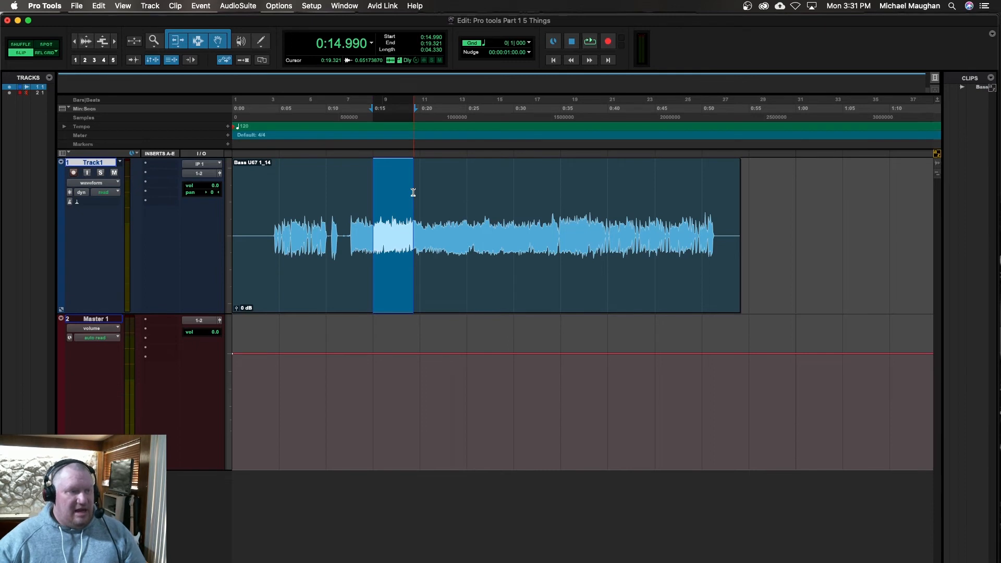
pyautogui.click(100, 6)
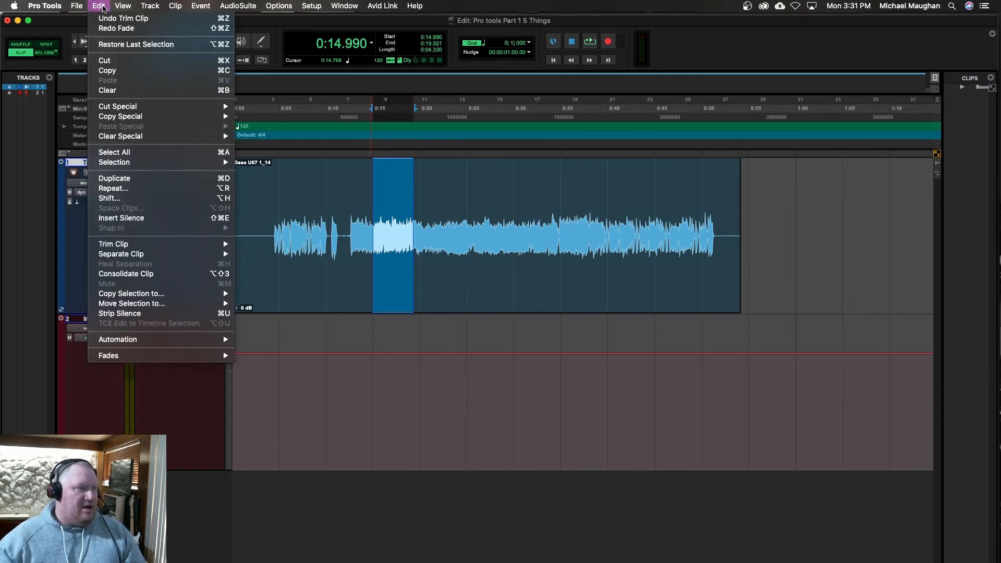
pyautogui.click(116, 61)
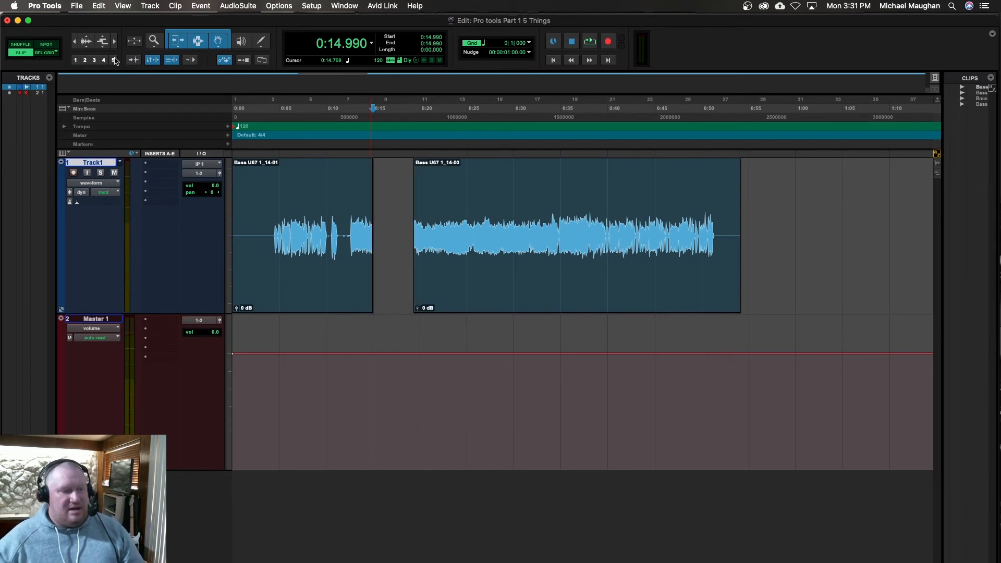
pyautogui.press('super+z')
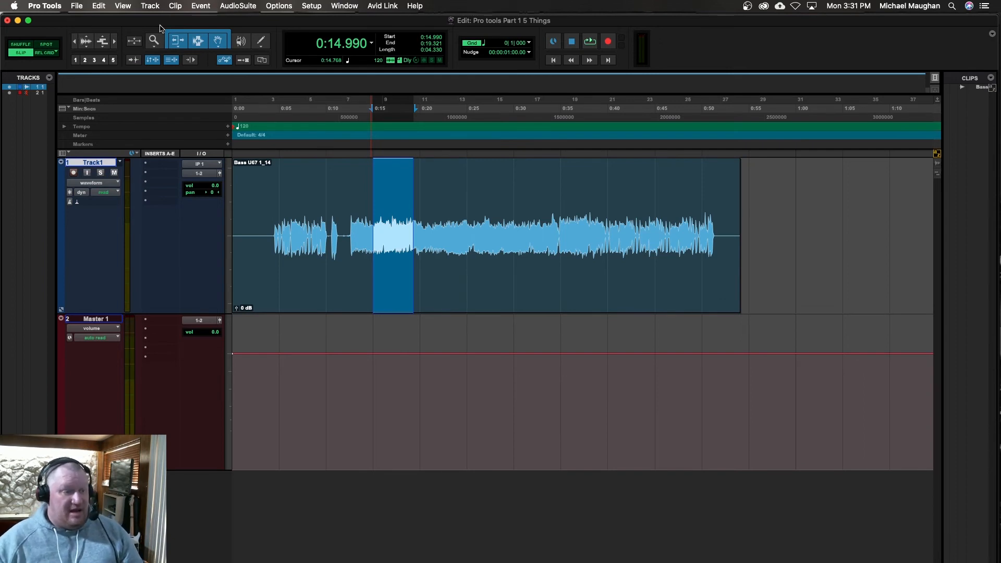
pyautogui.press('super+e')
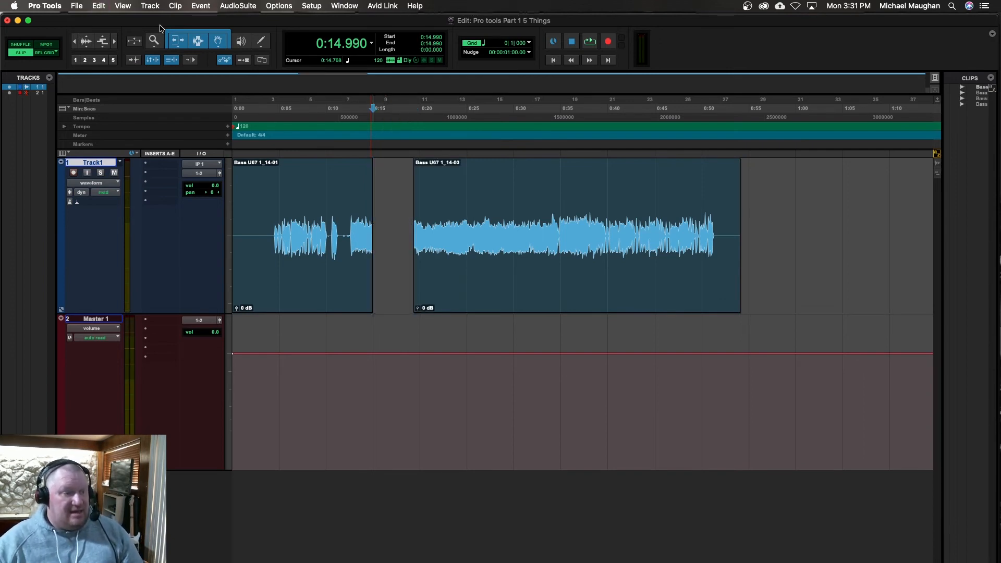
pyautogui.press('super+z')
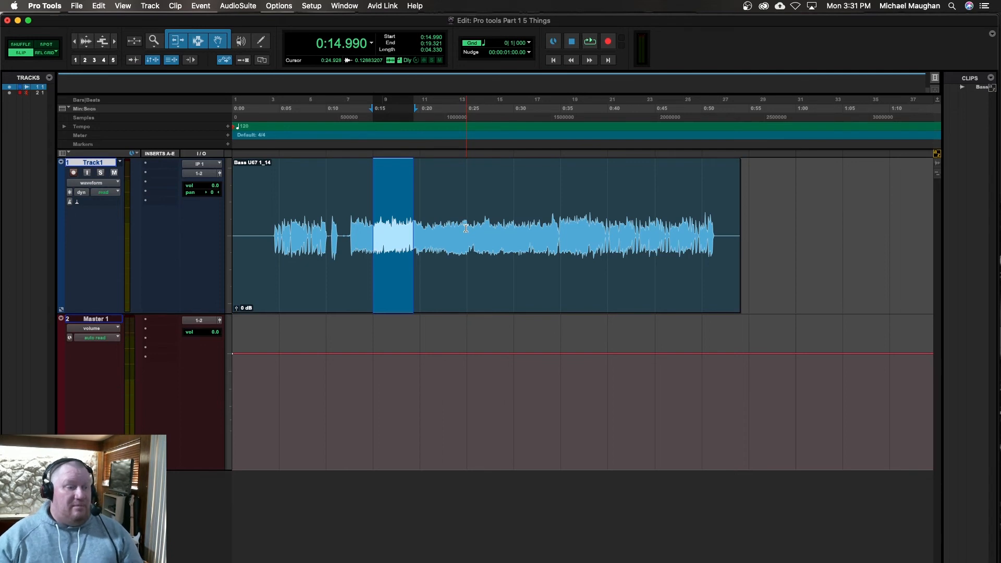
# Step: Select 0:18.488 to 0:24.373 in the bass clip, remove that section and undo the removal
pyautogui.click(443, 204)
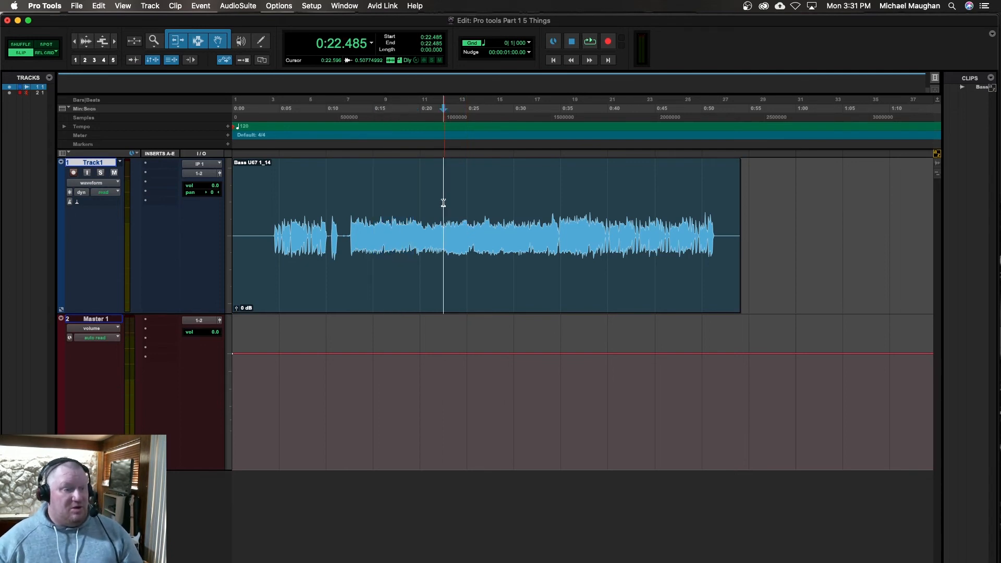
pyautogui.click(404, 208)
pyautogui.keyDown('shift'); pyautogui.click(460, 196); pyautogui.keyUp('shift')
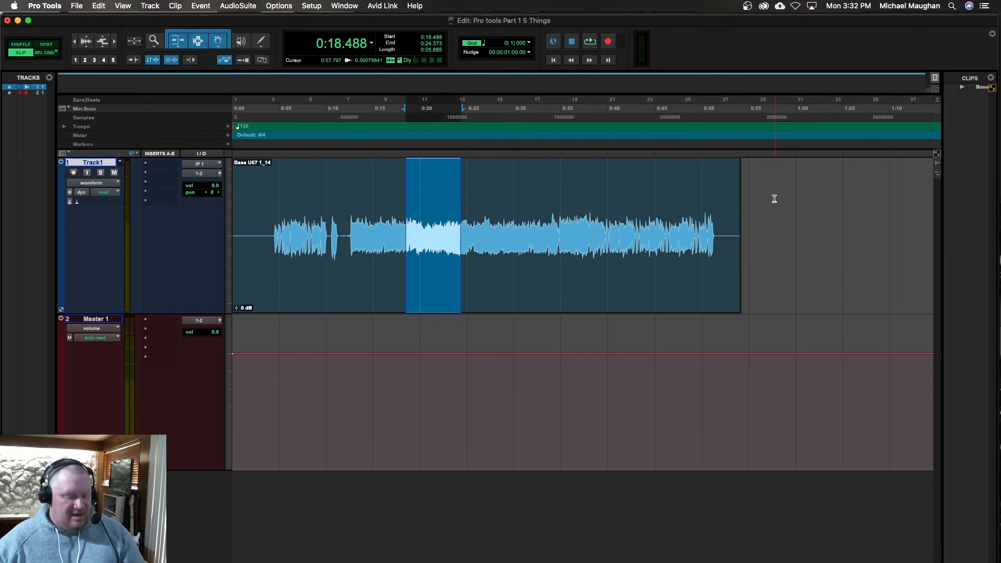
pyautogui.press('BackSpace')
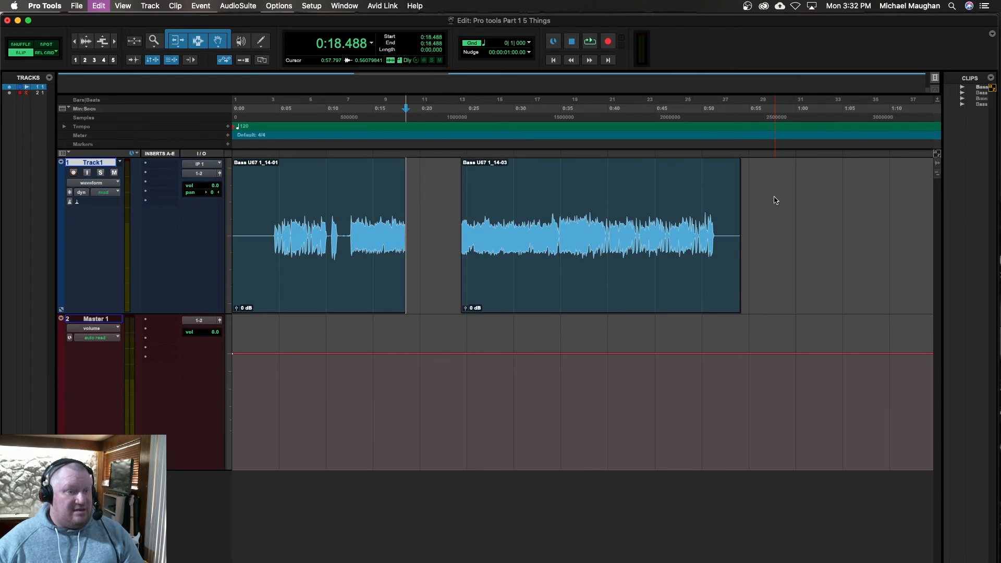
pyautogui.press('super+z')
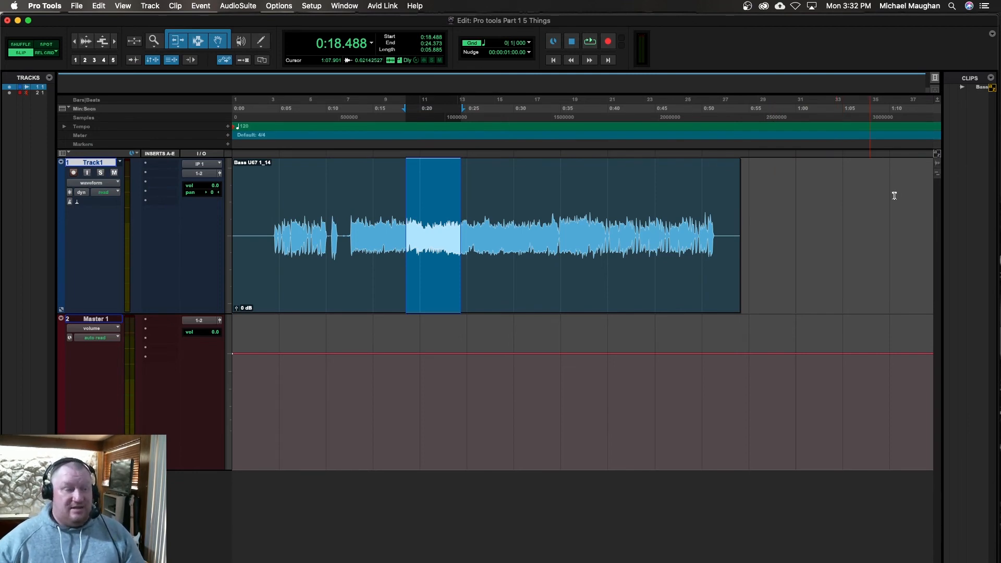
# Step: Turn on keyboard focus for the Edit window, cut the selected section with its single-key command, and undo the cut
pyautogui.click(936, 156)
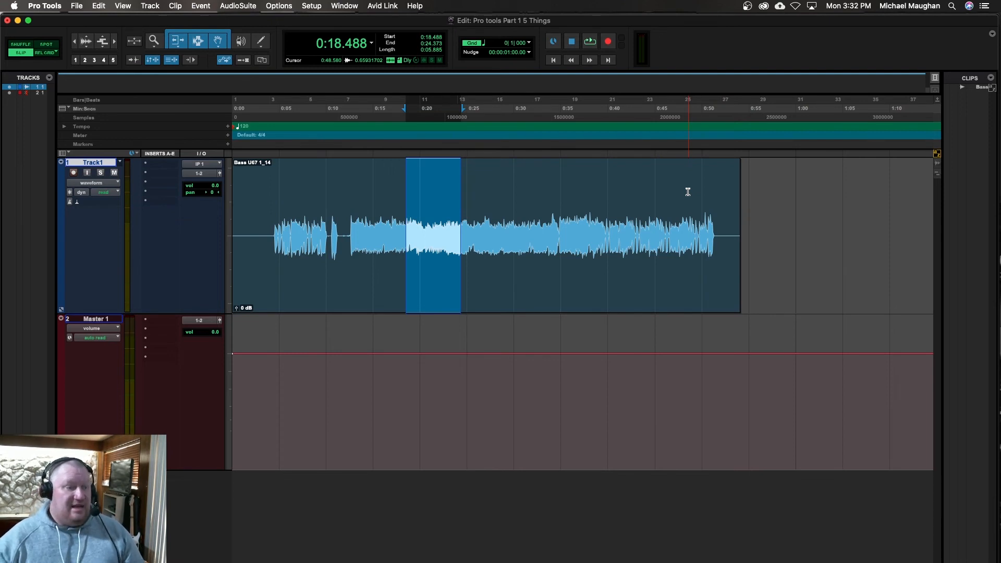
pyautogui.press('Delete')
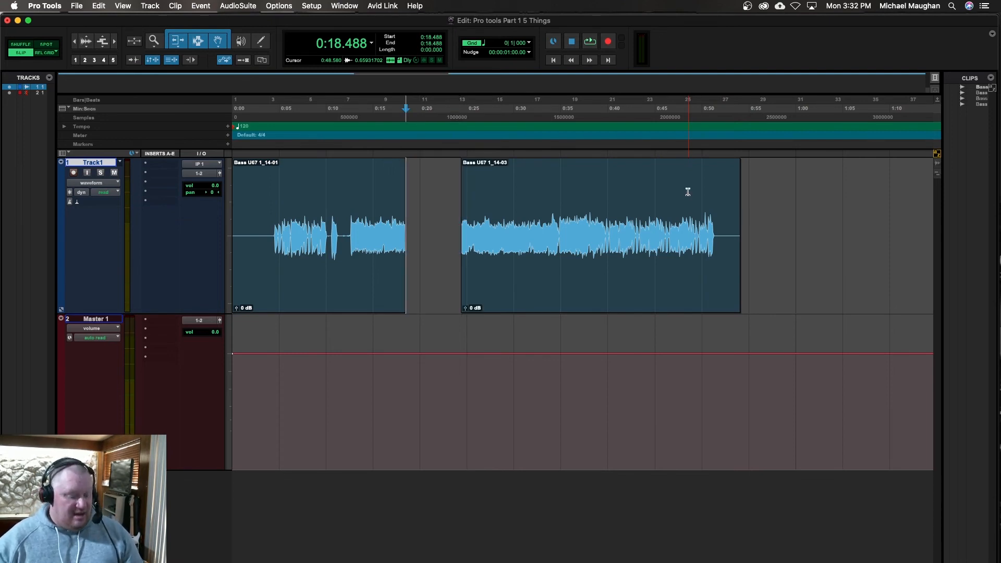
pyautogui.press('super+z')
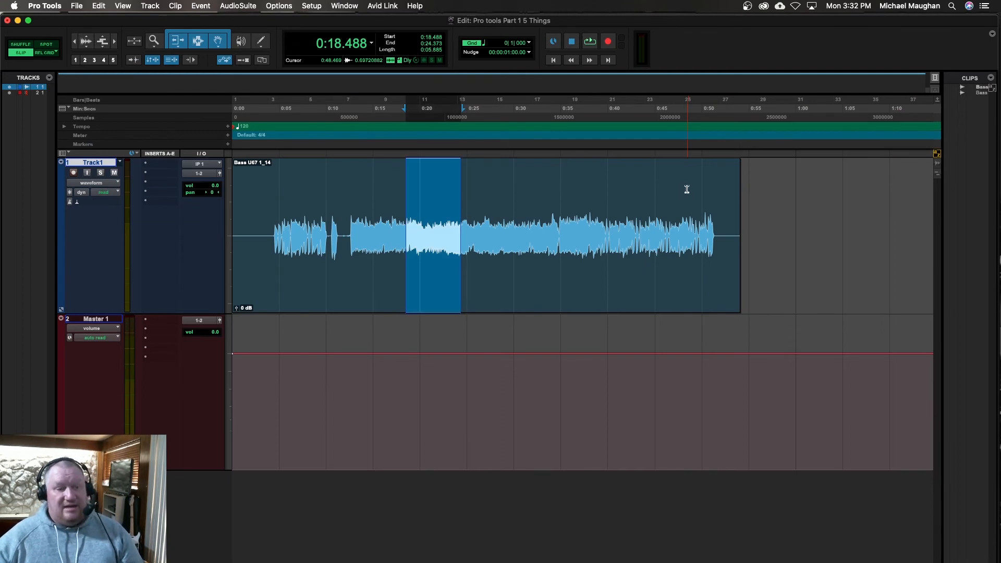
# Step: Paste the copied bass section at 0:48.414 on Track1 and undo the paste
pyautogui.click(686, 189)
pyautogui.press('super+e')
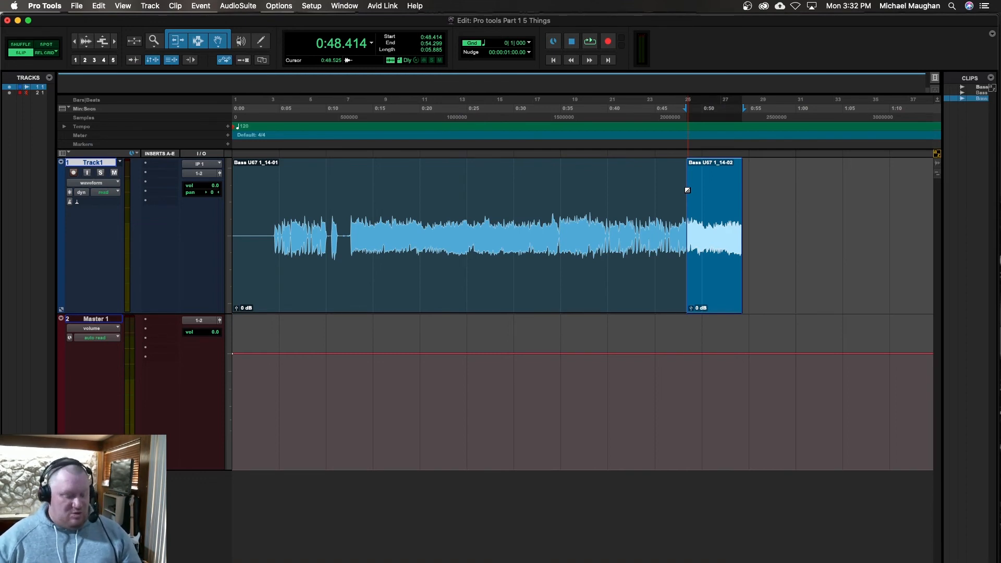
pyautogui.press('super+z')
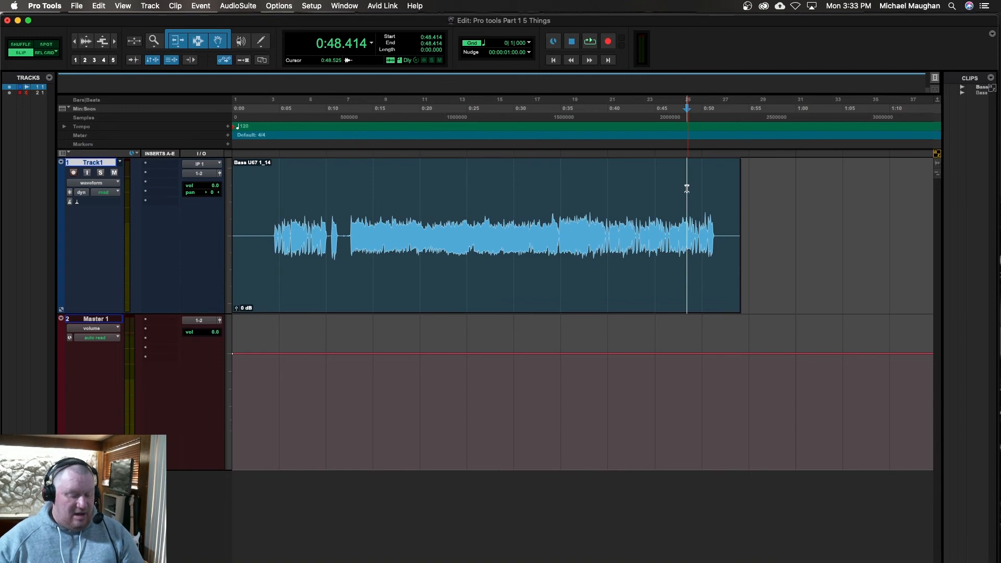
# Step: Place the edit cursor at 0:21.208 in the bass clip and zoom the timeline horizontally in and out around it
pyautogui.click(431, 187)
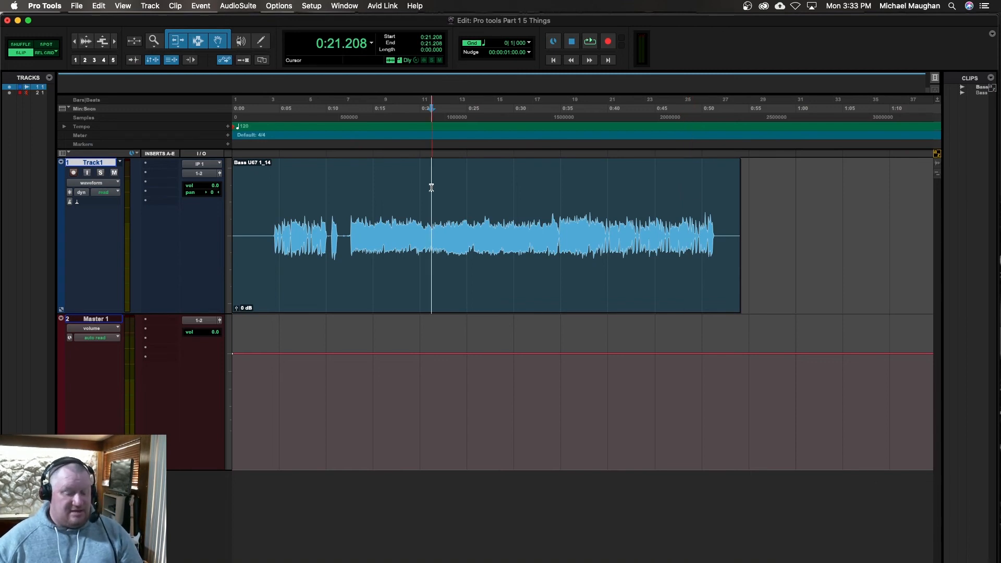
pyautogui.press('super+bracketright')
pyautogui.press('super+bracketright')
pyautogui.press('super+bracketright')
pyautogui.press('super+bracketleft')
pyautogui.press('super+bracketleft')
pyautogui.press('super+bracketleft')
pyautogui.press('super+bracketleft')
pyautogui.press('super+bracketleft')
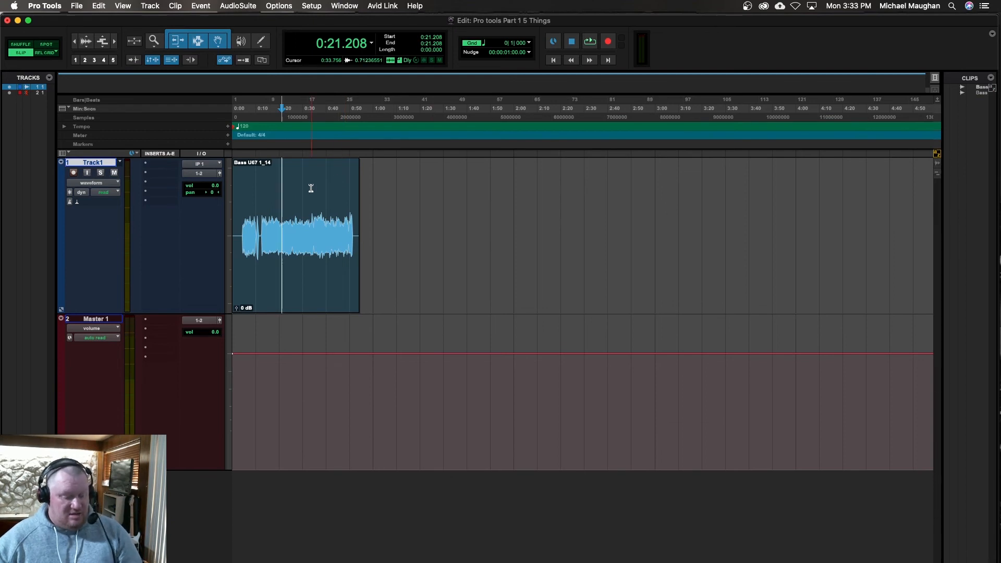
pyautogui.press('super+bracketright')
pyautogui.press('super+bracketright')
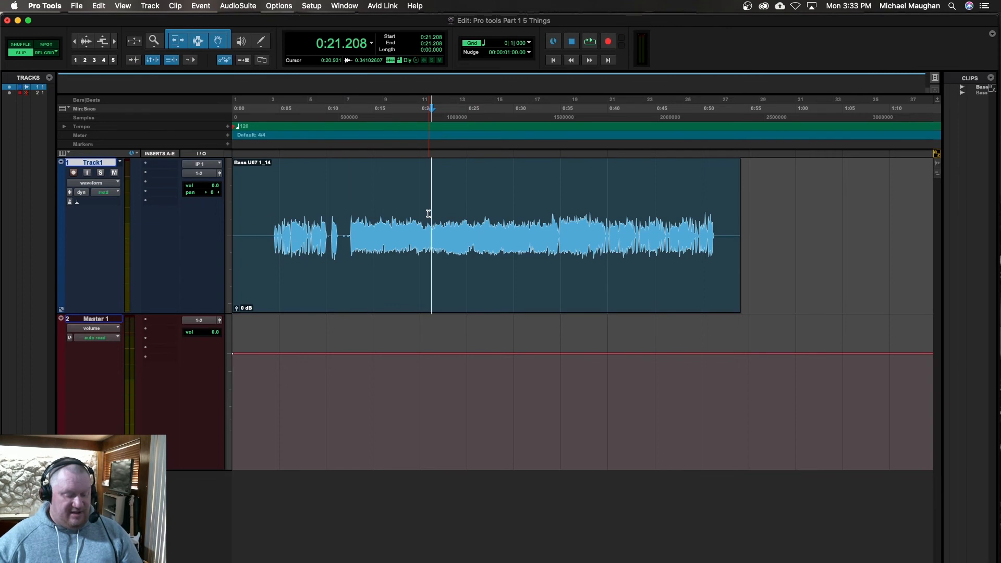
# Step: Split the bass clip at 0:28.093, move its second part later on the timeline, and undo both the move and the split
pyautogui.click(495, 196)
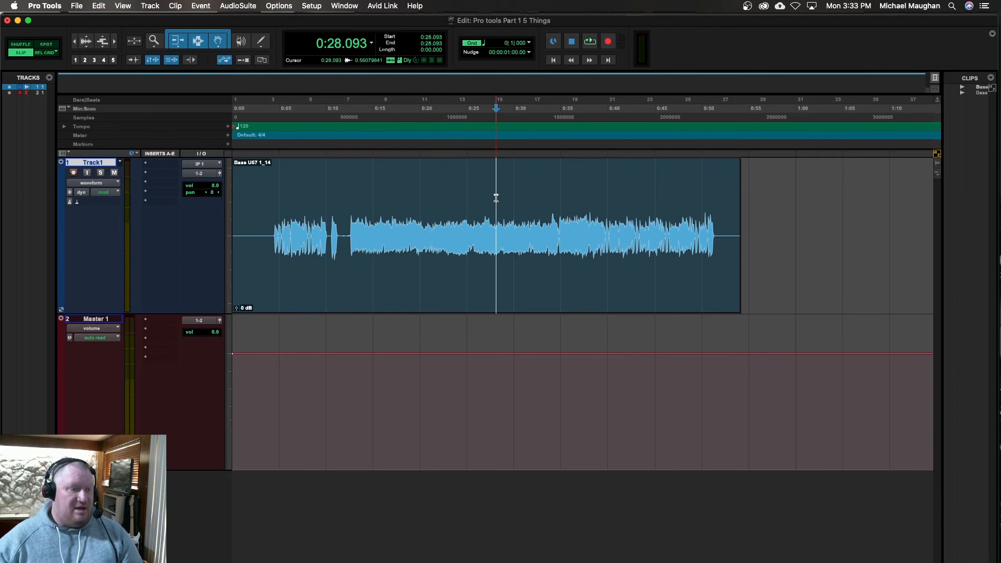
pyautogui.press('super+e')
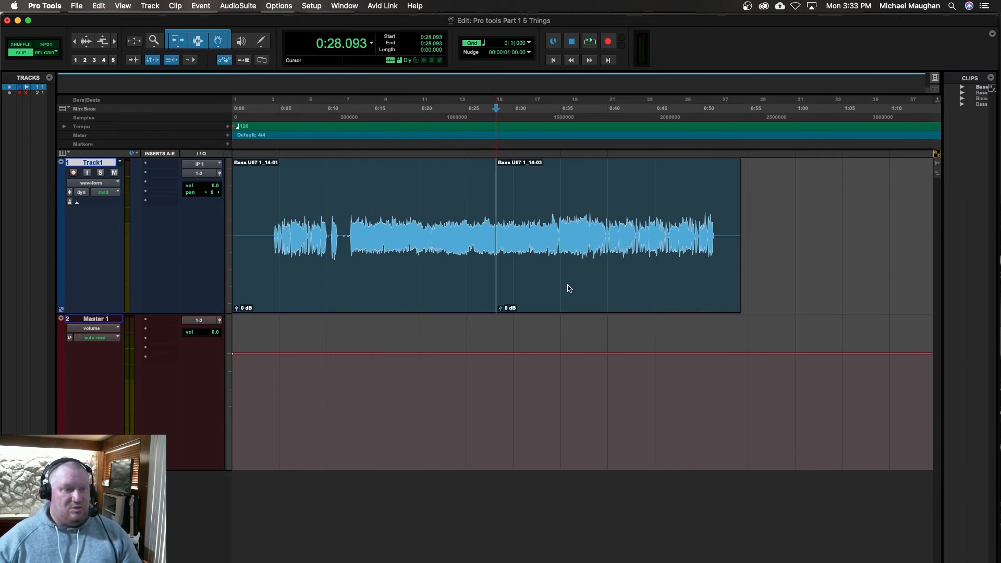
pyautogui.click(559, 285)
pyautogui.moveTo(576, 284); pyautogui.dragTo(649, 274)
pyautogui.press('super+z')
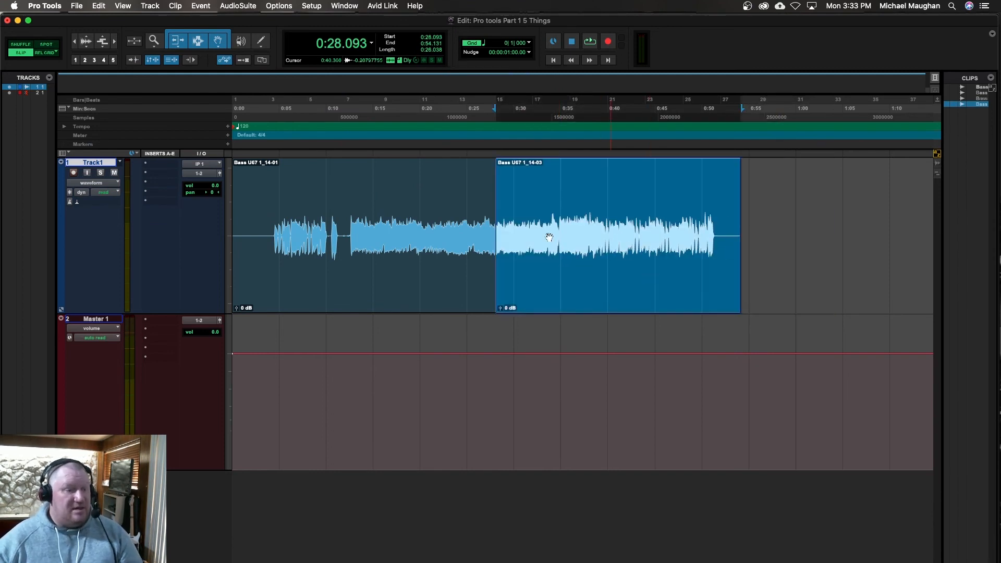
pyautogui.press('super+z')
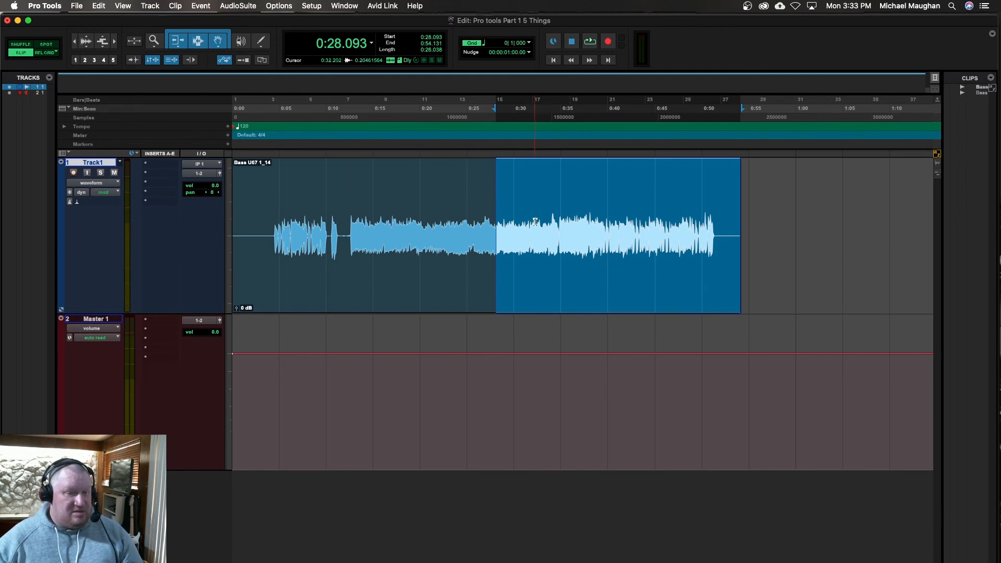
# Step: Place the edit cursor at 0:49.468 and at 0:12.270, and trim the bass clip's start to the 0:12.270 position
pyautogui.click(696, 187)
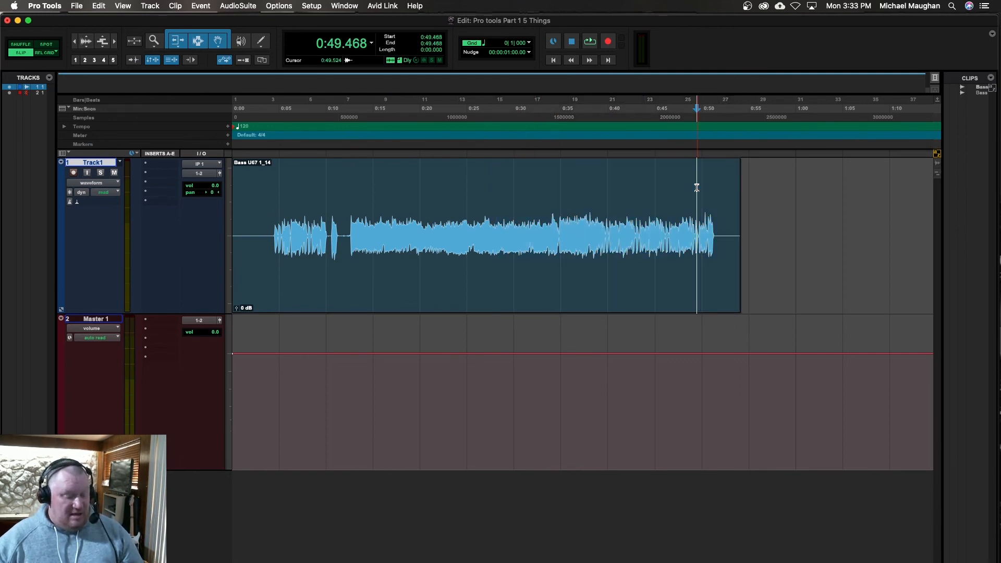
pyautogui.click(347, 197)
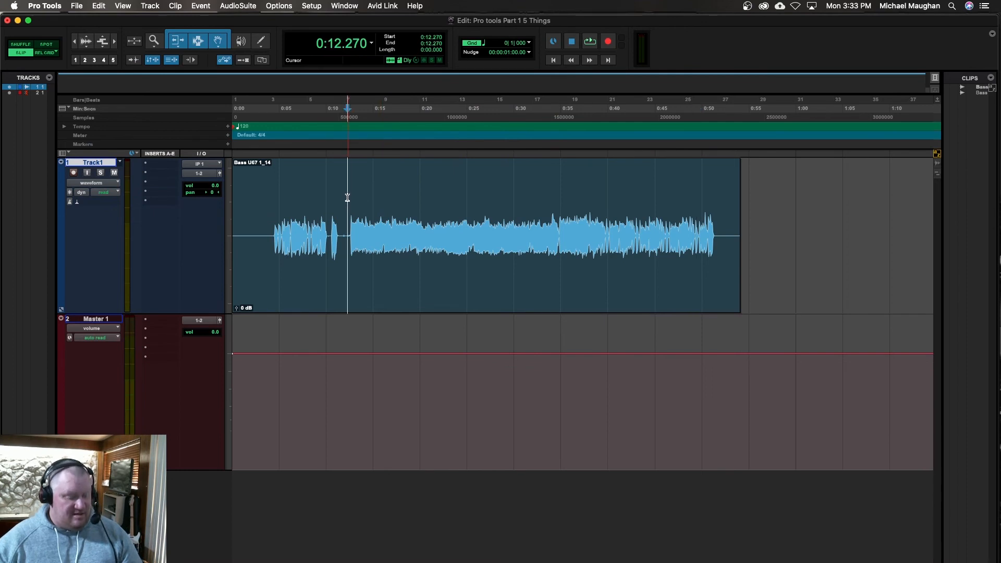
pyautogui.press('a')
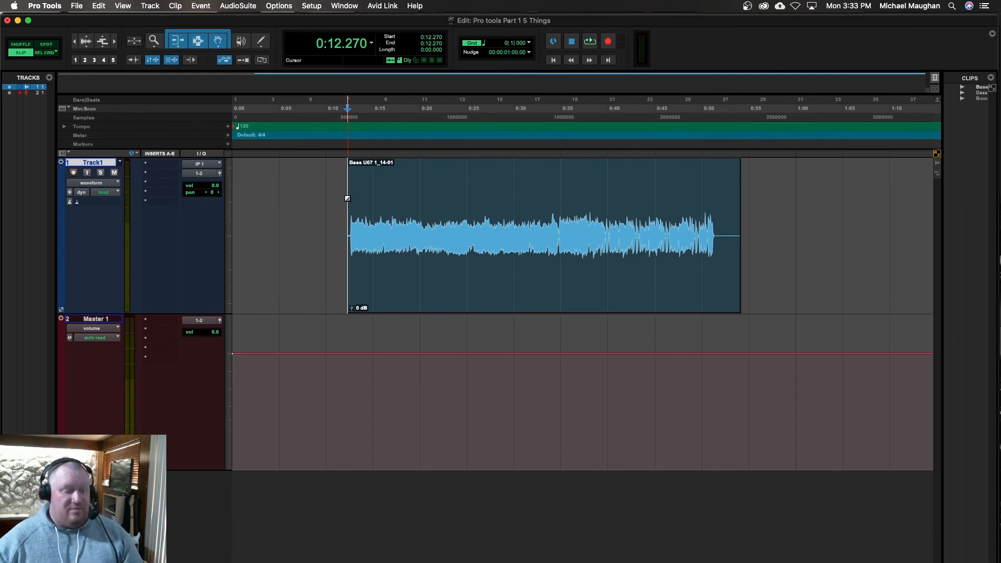
# Step: Undo the bass clip's start trim, trim its end to 0:12.270, and undo that end trim
pyautogui.press('super+z')
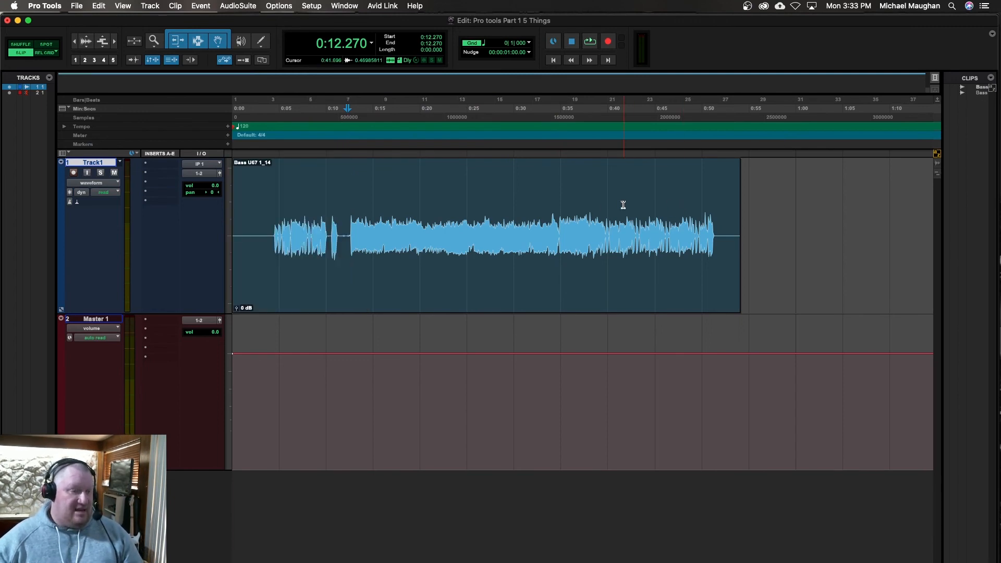
pyautogui.press('s')
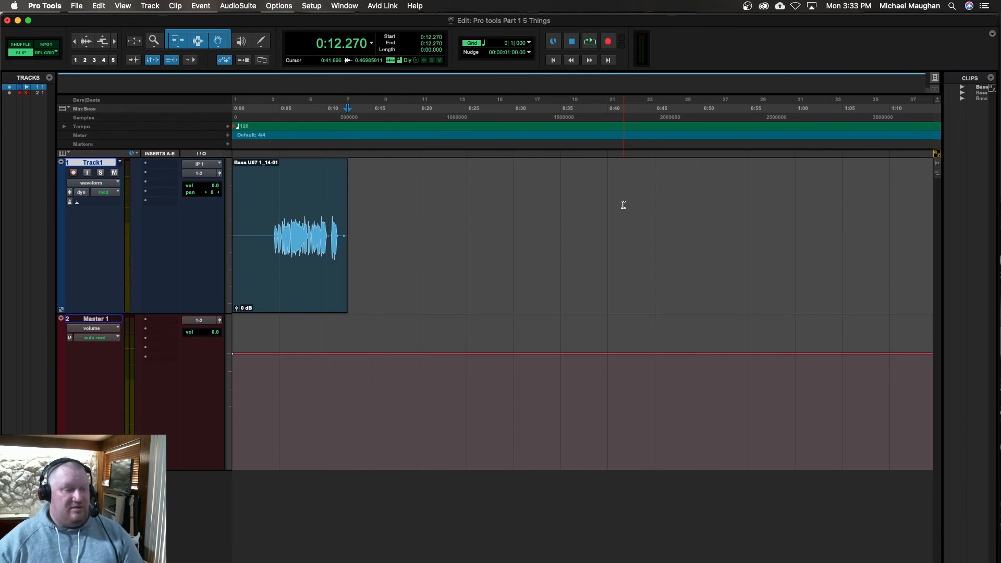
pyautogui.press('super+z')
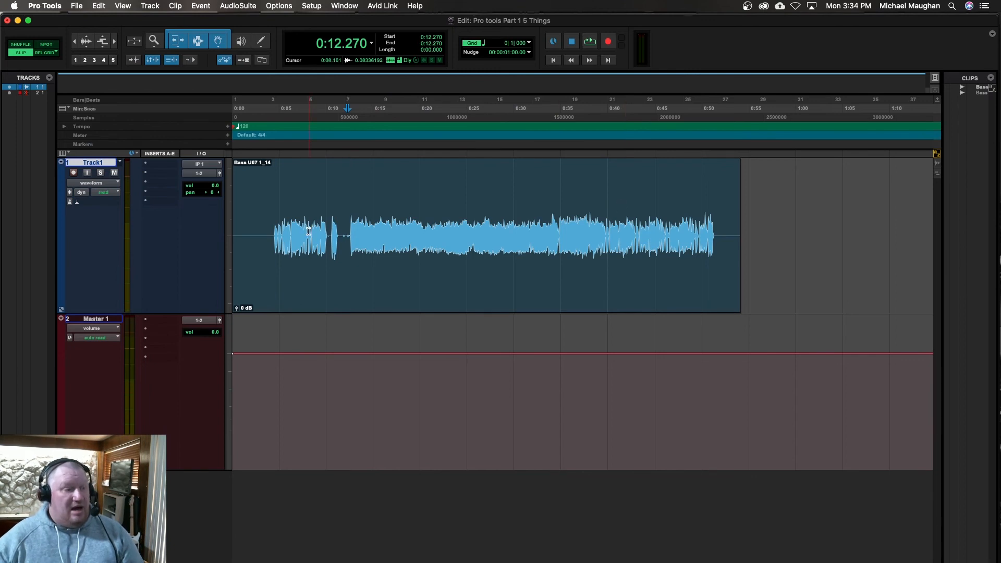
# Step: Fade the bass clip in up to 0:12.270, undo it, fade the clip out from the same position, and undo that too
pyautogui.press('d')
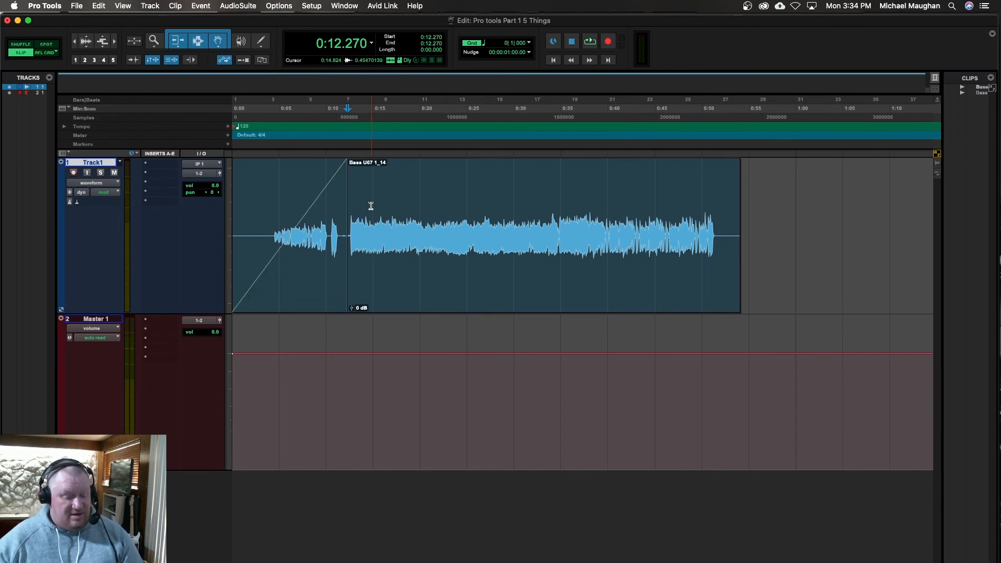
pyautogui.press('super+z')
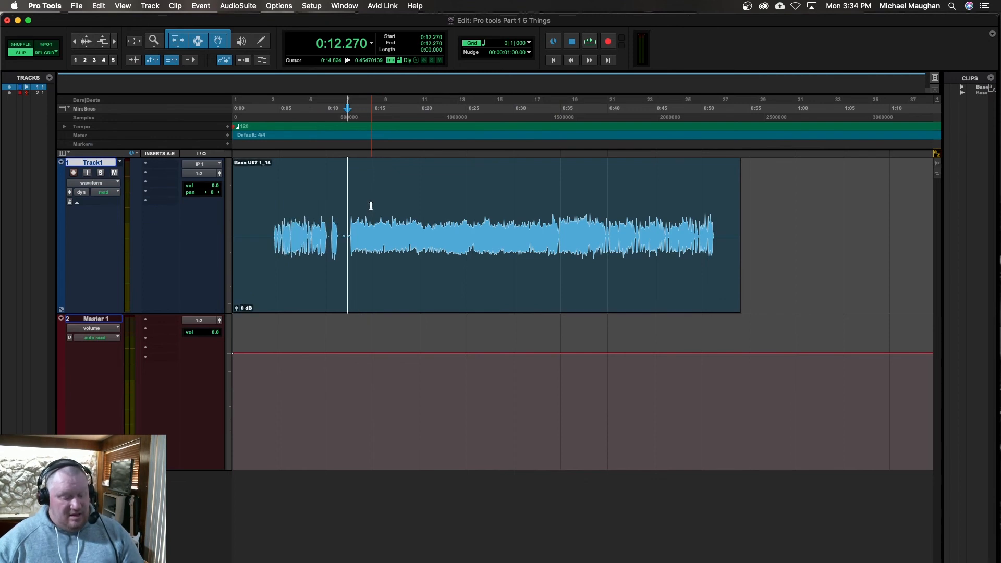
pyautogui.press('g')
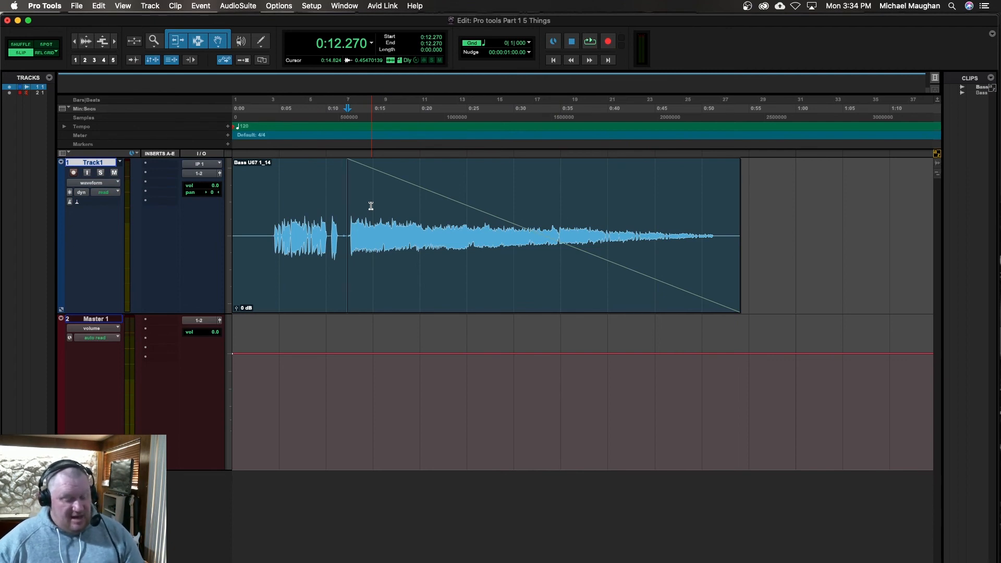
pyautogui.press('super+z')
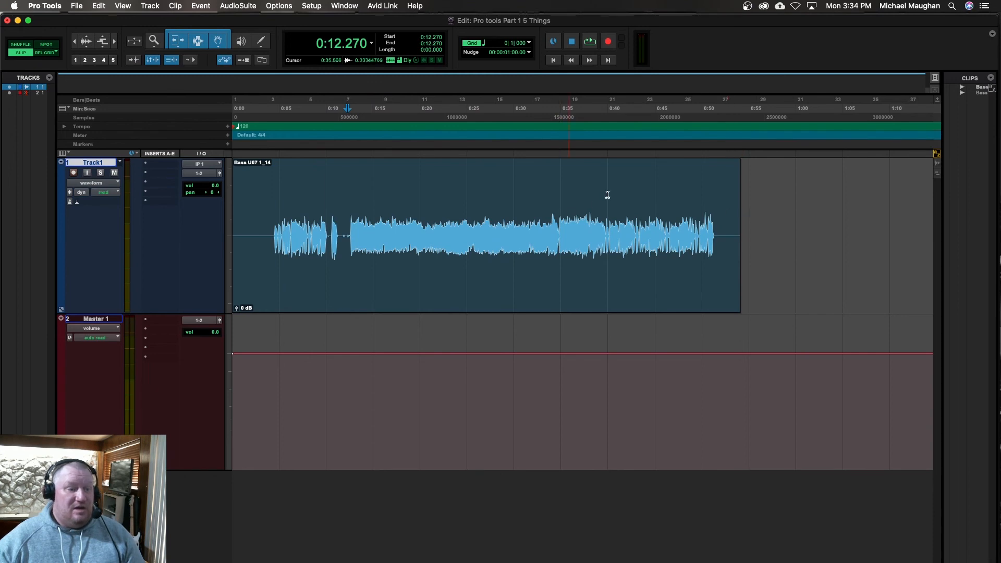
# Step: Select the bass clip from 0:27.371 to 0:32.313 on Track1 and delete that section
pyautogui.click(535, 194)
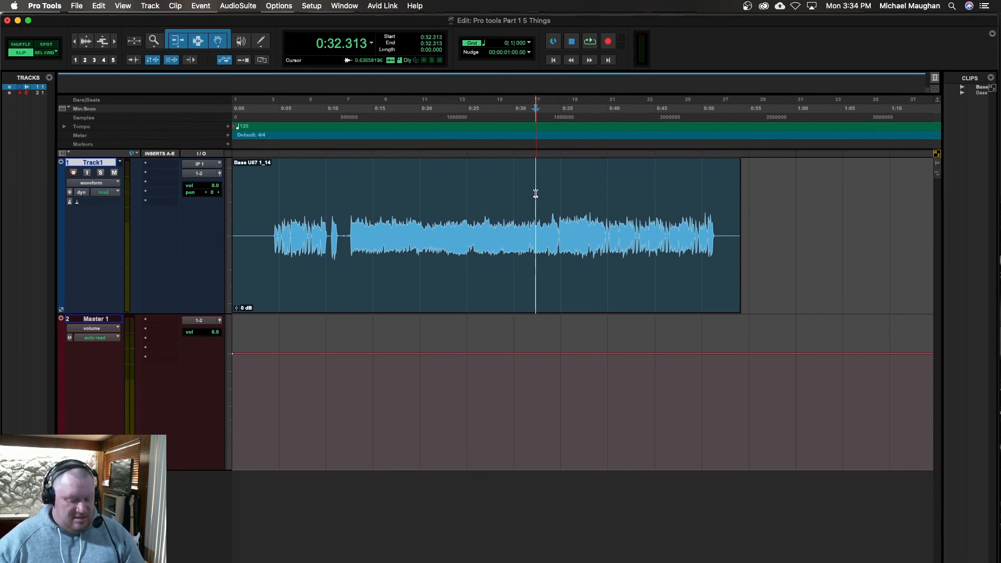
pyautogui.moveTo(535, 194); pyautogui.dragTo(489, 190)
pyautogui.press('Delete')
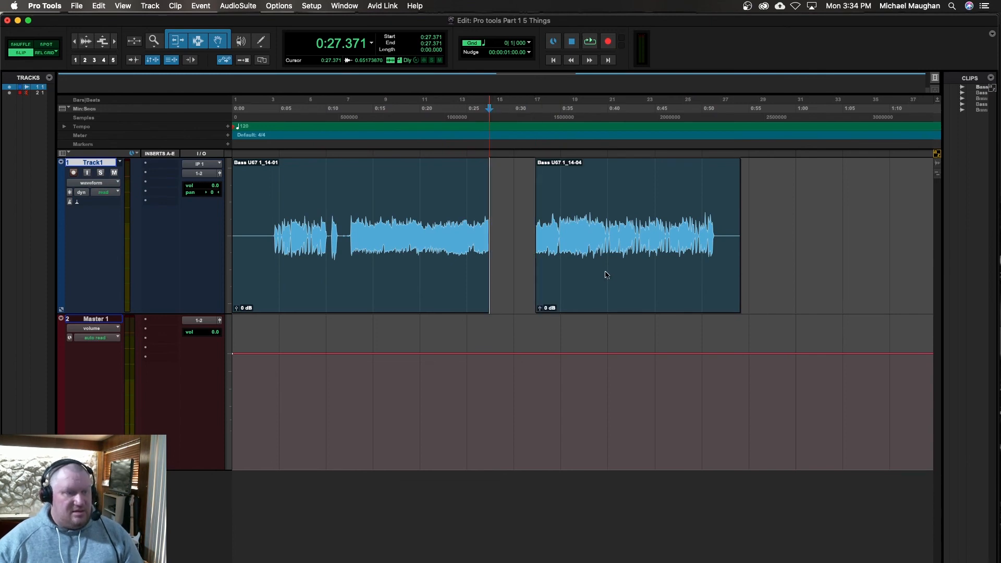
# Step: Close the gap between the two bass clips by deleting the empty section in Shuffle mode
pyautogui.click(513, 251)
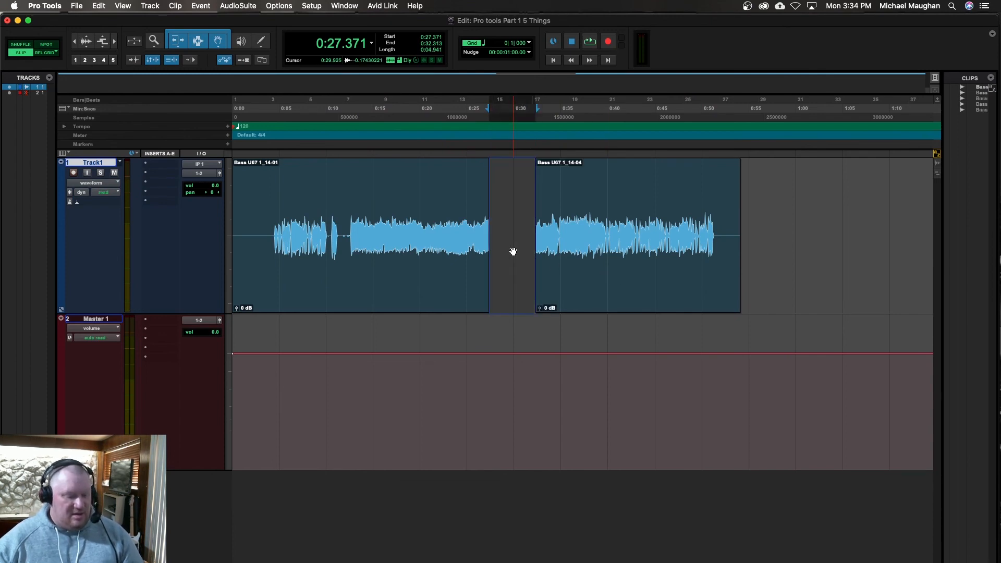
pyautogui.press('F1')
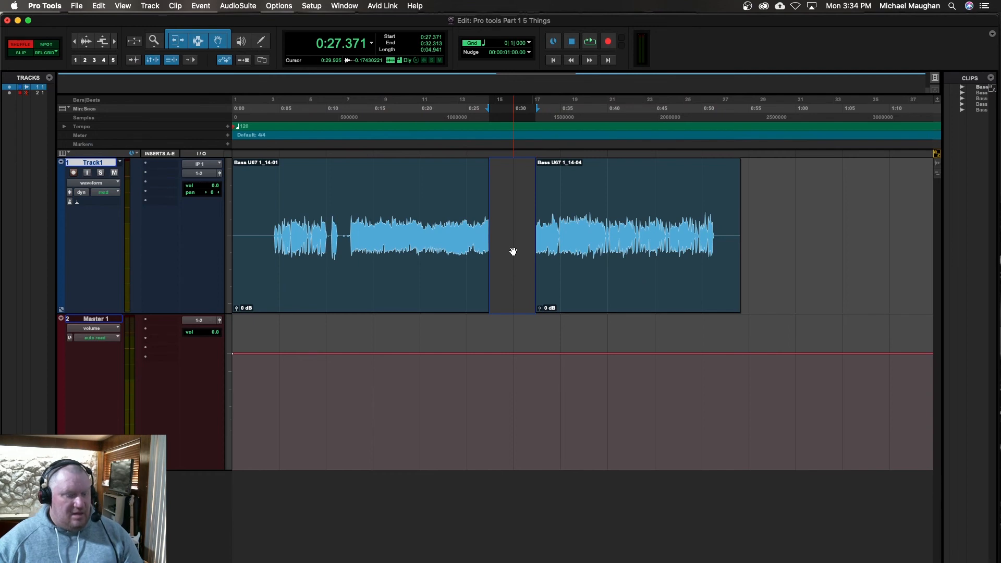
pyautogui.press('Delete')
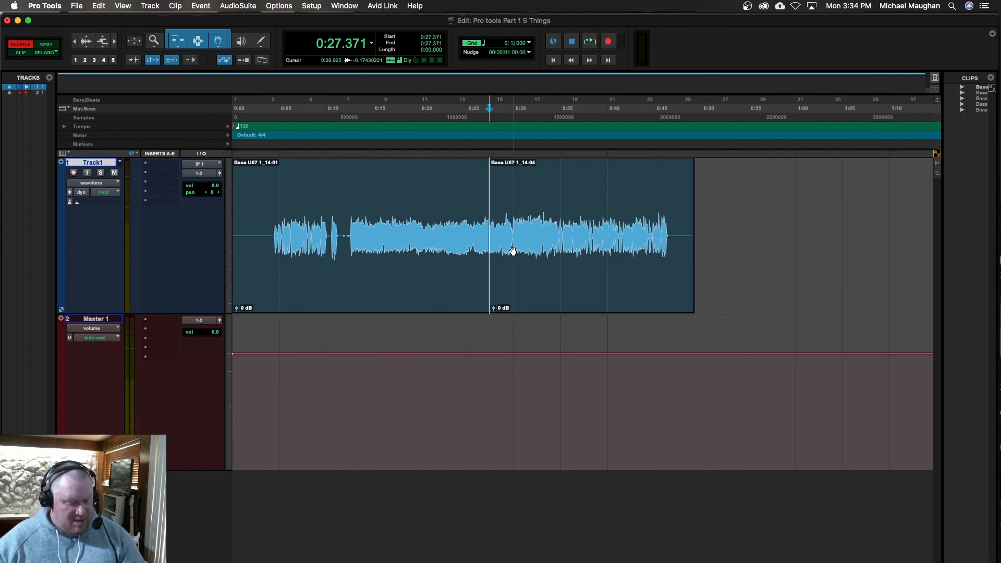
# Step: Return to Slip mode and crossfade the two bass clips over their joint from 0:25.539 to 0:29.425
pyautogui.press('F2')
pyautogui.moveTo(472, 217); pyautogui.dragTo(528, 216)
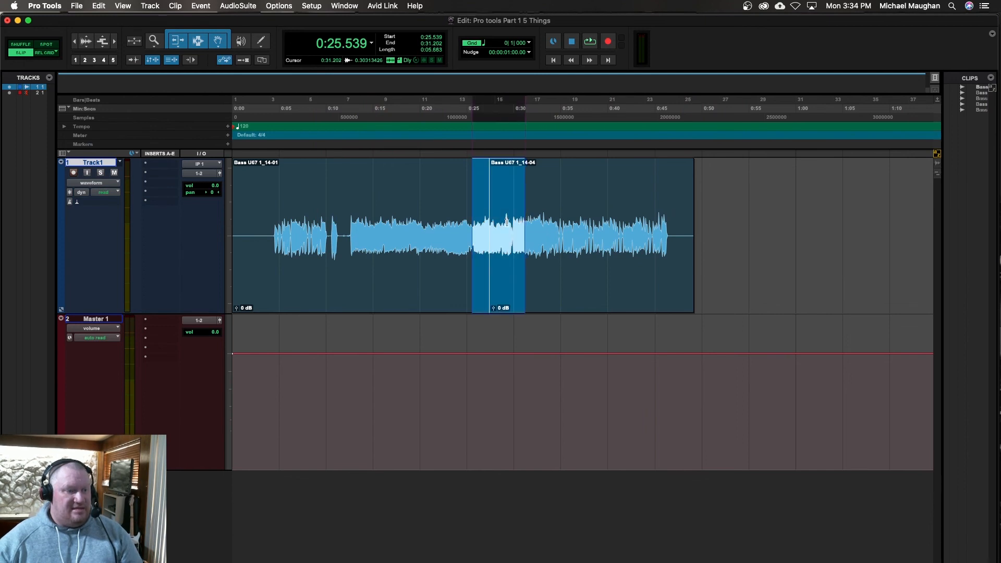
pyautogui.keyDown('shift'); pyautogui.click(508, 222); pyautogui.keyUp('shift')
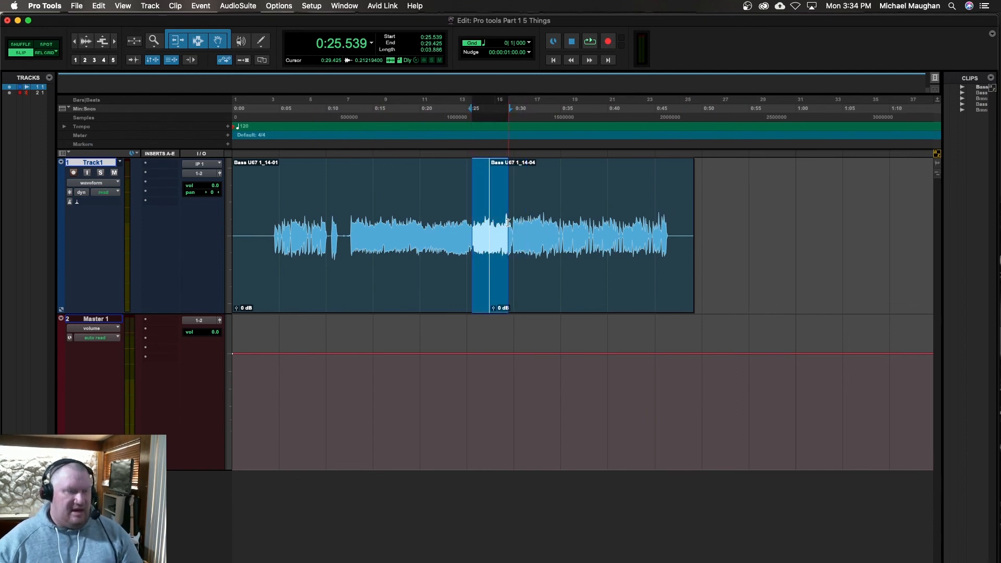
pyautogui.press('ctrl+super+f')
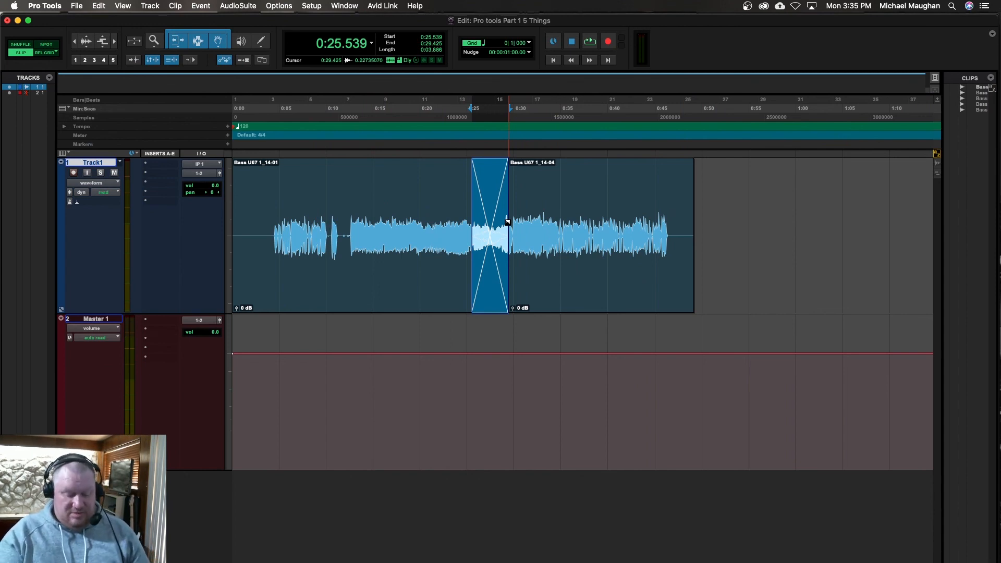
# Step: Show the Mix window, lower Track1's volume fader slightly, reset it to its default level, and return to the Edit window
pyautogui.press('super+equal')
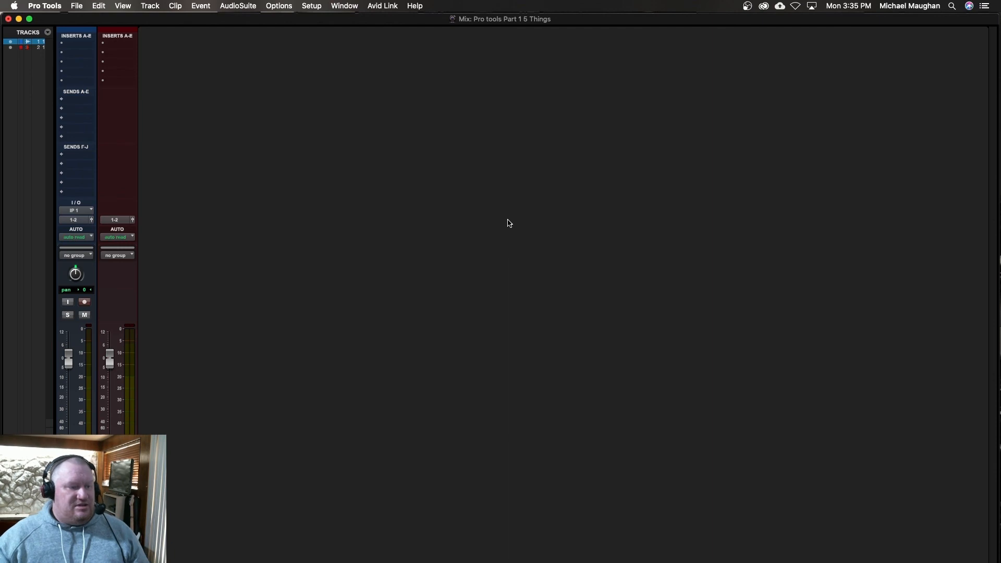
pyautogui.moveTo(69, 361)
pyautogui.mouseDown()
pyautogui.moveTo(73, 388)
pyautogui.moveTo(78, 346)
pyautogui.moveTo(83, 366)
pyautogui.mouseUp()
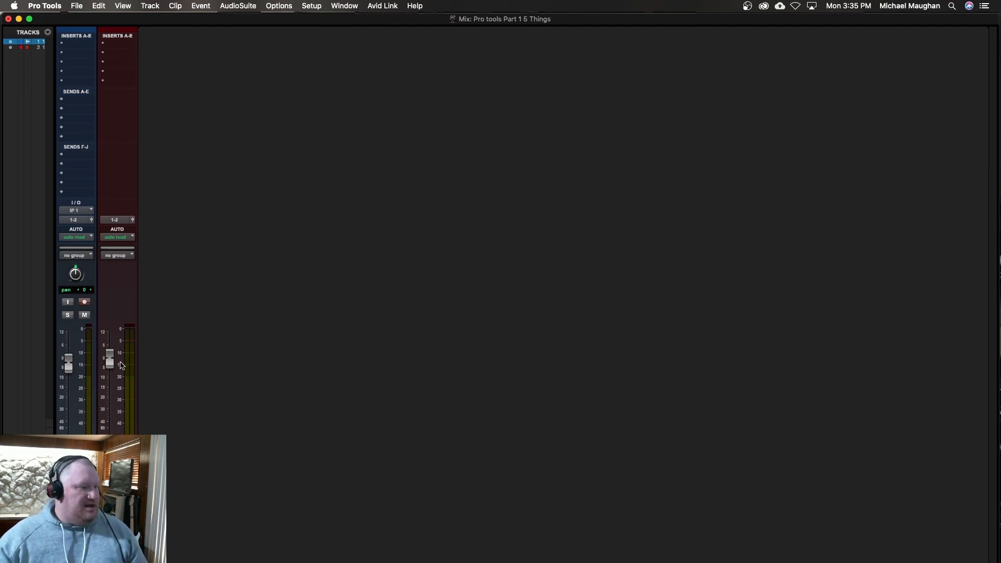
pyautogui.keyDown('alt'); pyautogui.click(69, 374); pyautogui.keyUp('alt')
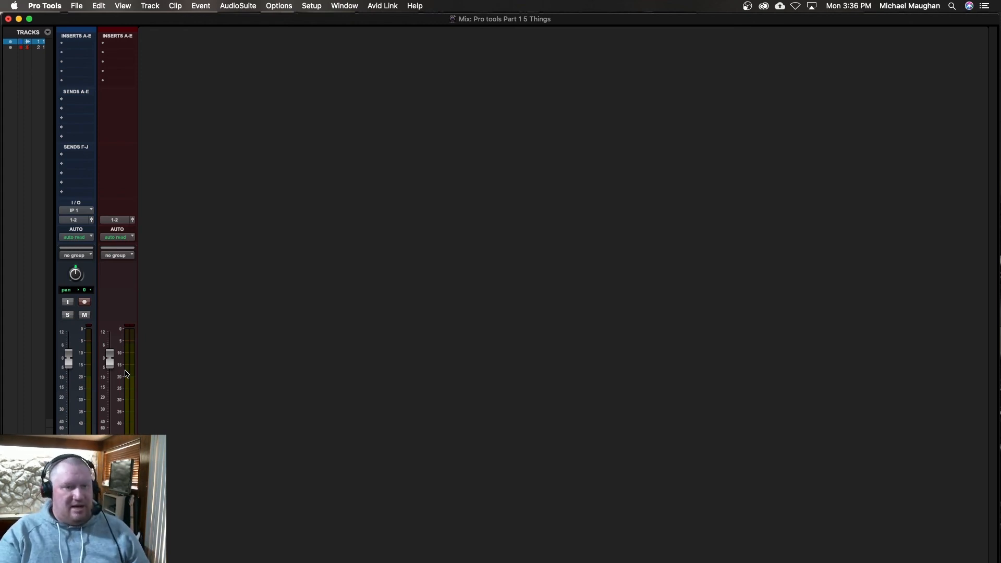
pyautogui.press('super+equal')
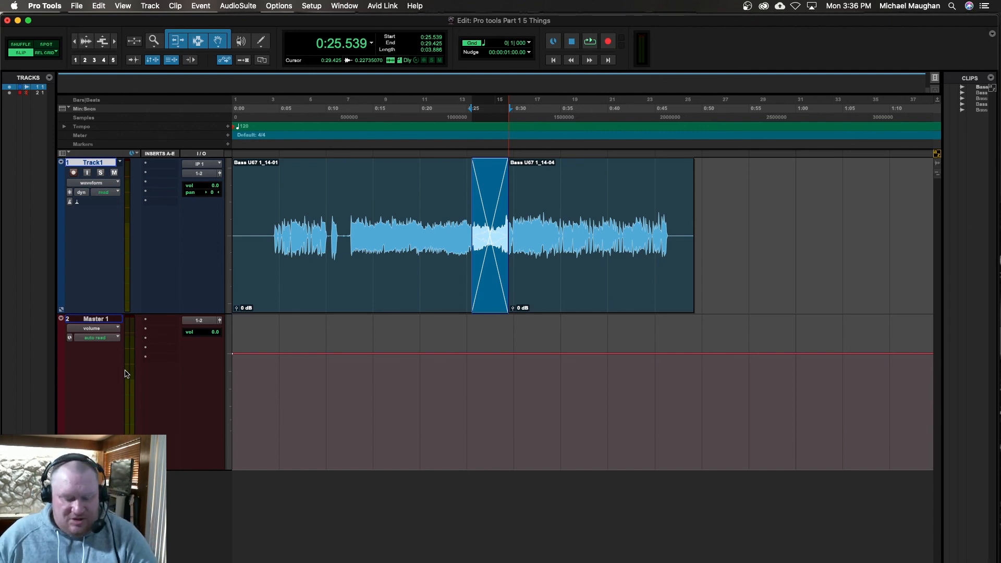
# Step: Switch back and forth between the Mix and Edit windows, finishing in the Edit window
pyautogui.press('super+equal')
pyautogui.press('super+equal')
pyautogui.press('super+equal')
pyautogui.press('super+equal')
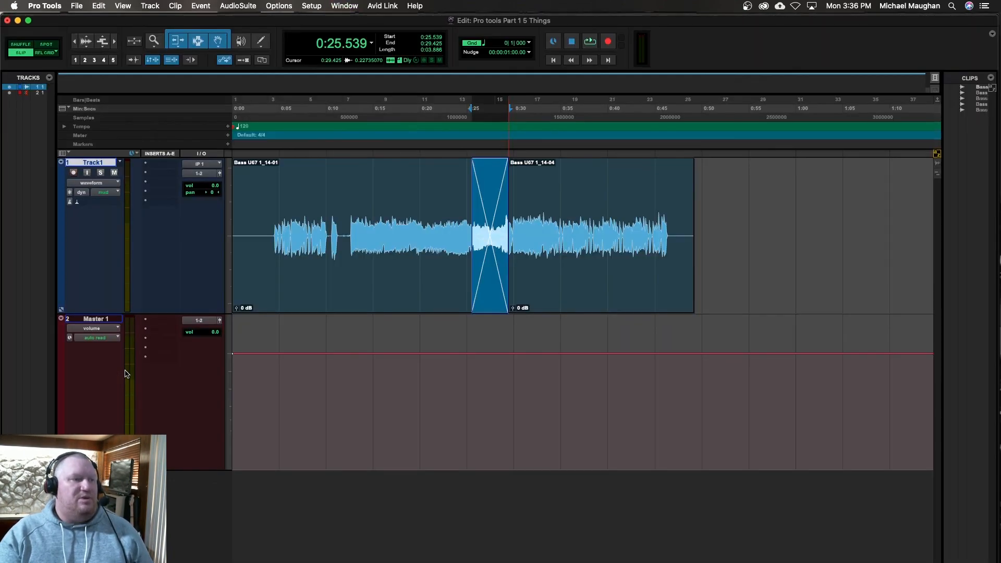
pyautogui.press('super+equal')
pyautogui.press('super+equal')
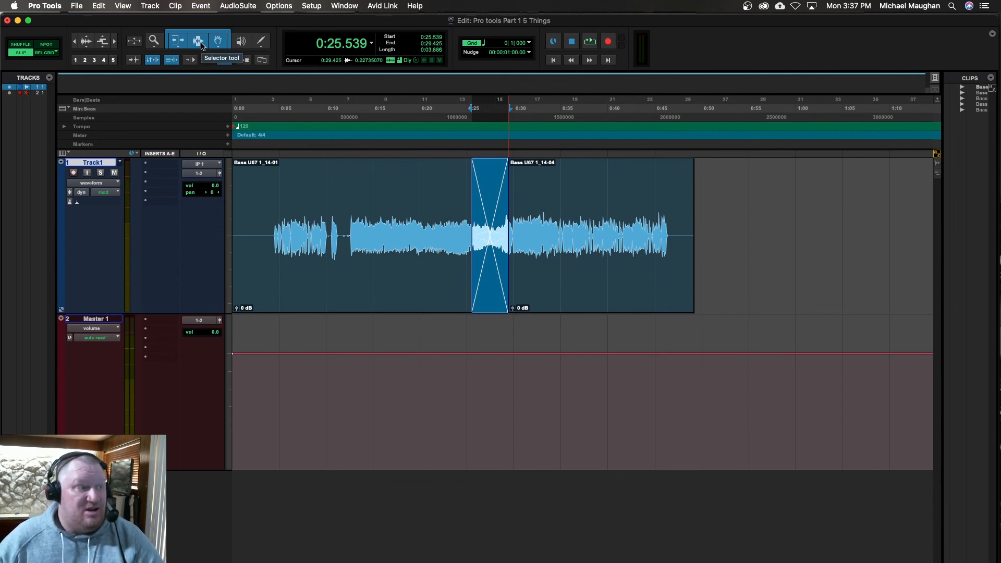
# Step: Activate the Pencil tool with the Free Hand shape
pyautogui.click(260, 41)
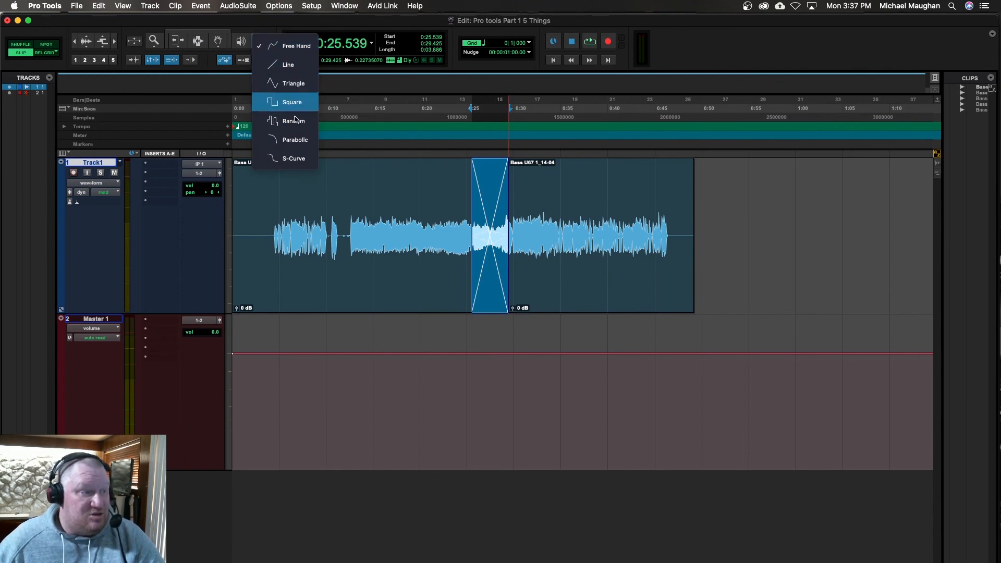
pyautogui.click(282, 46)
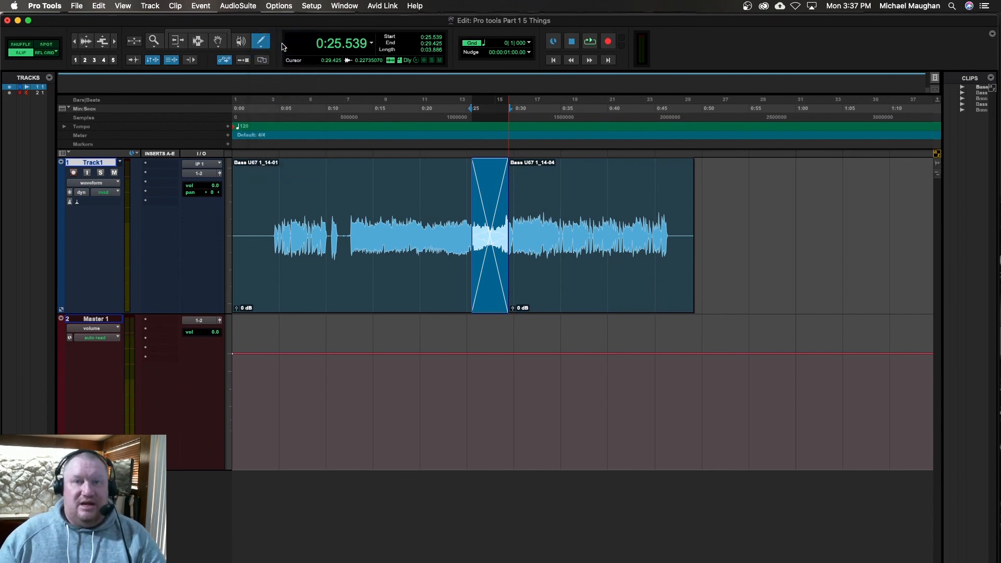